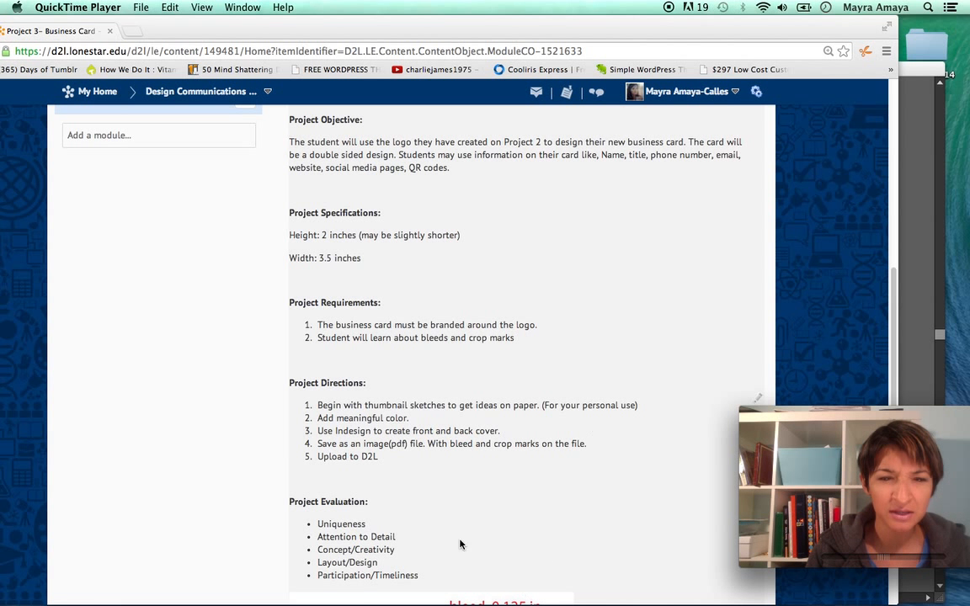
Read through the Project 3 business card brief, from its specifications down to the bleed and margin diagram
{"action": "scroll", "coordinate": [530, 458], "scroll_direction": "down", "scroll_amount": 3}
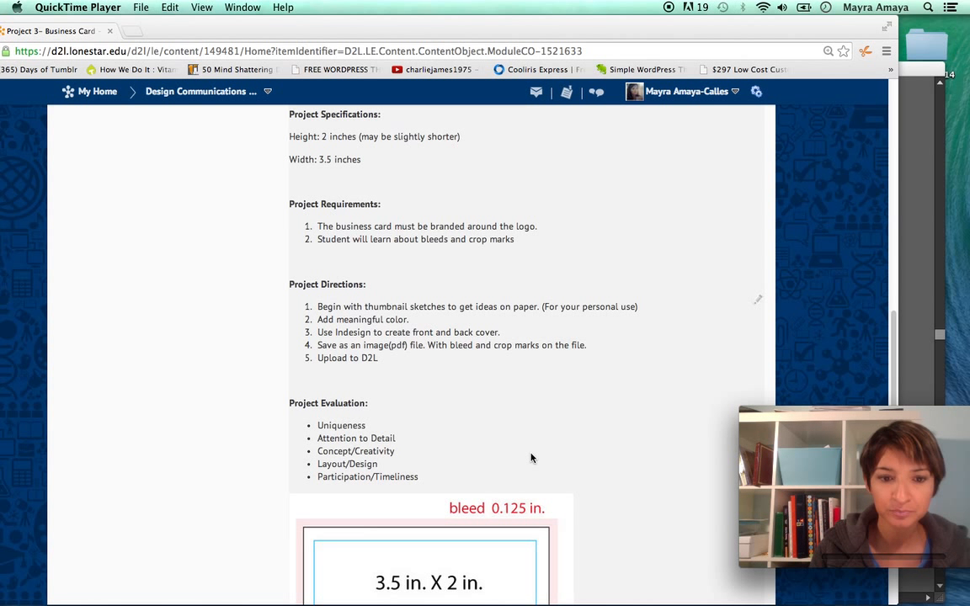
{"action": "scroll", "coordinate": [544, 424], "scroll_direction": "down", "scroll_amount": 1}
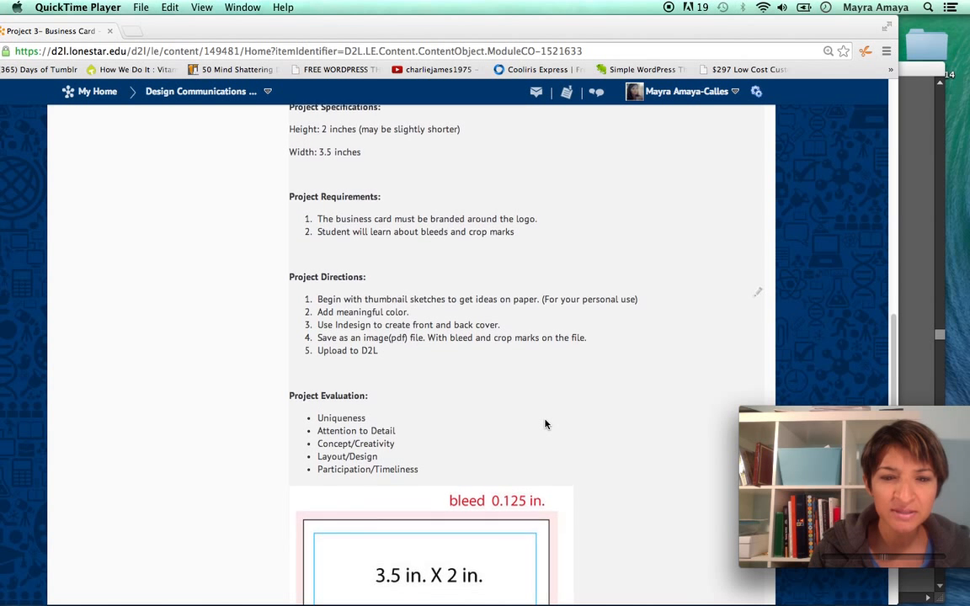
{"action": "scroll", "coordinate": [545, 424], "scroll_direction": "down", "scroll_amount": 2}
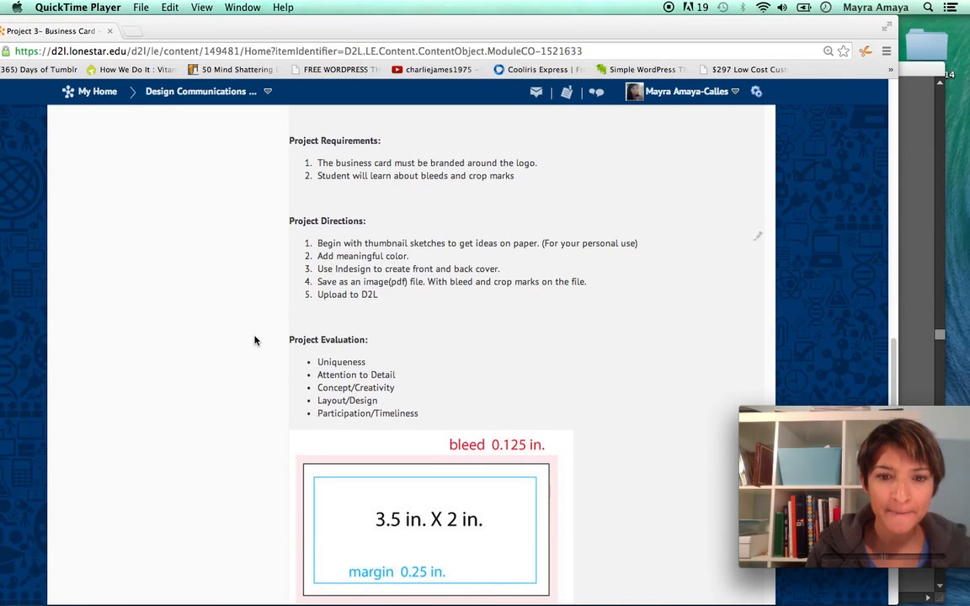
{"action": "scroll", "coordinate": [255, 340], "scroll_direction": "down", "scroll_amount": 1}
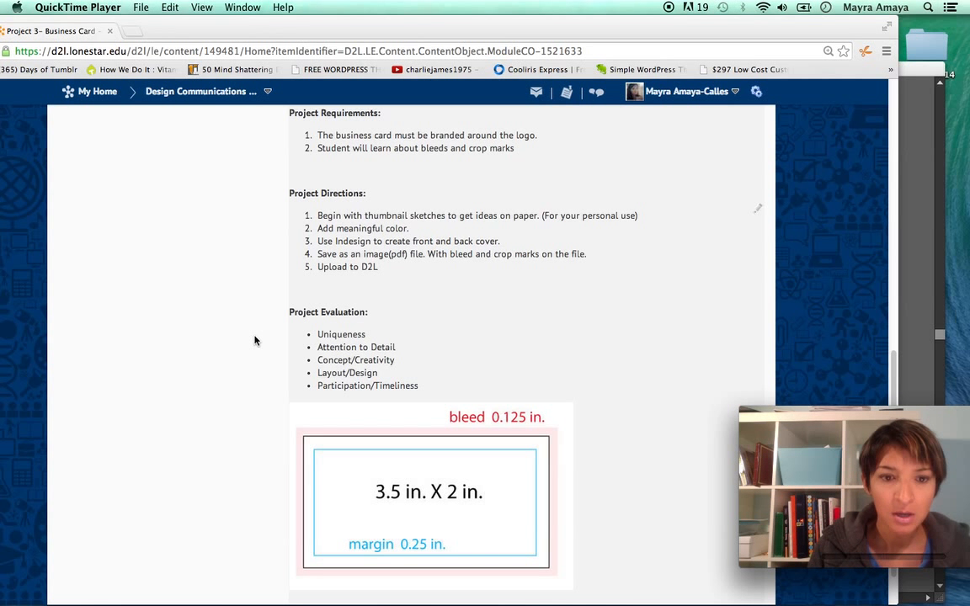
{"action": "scroll", "coordinate": [271, 286], "scroll_direction": "down", "scroll_amount": 3}
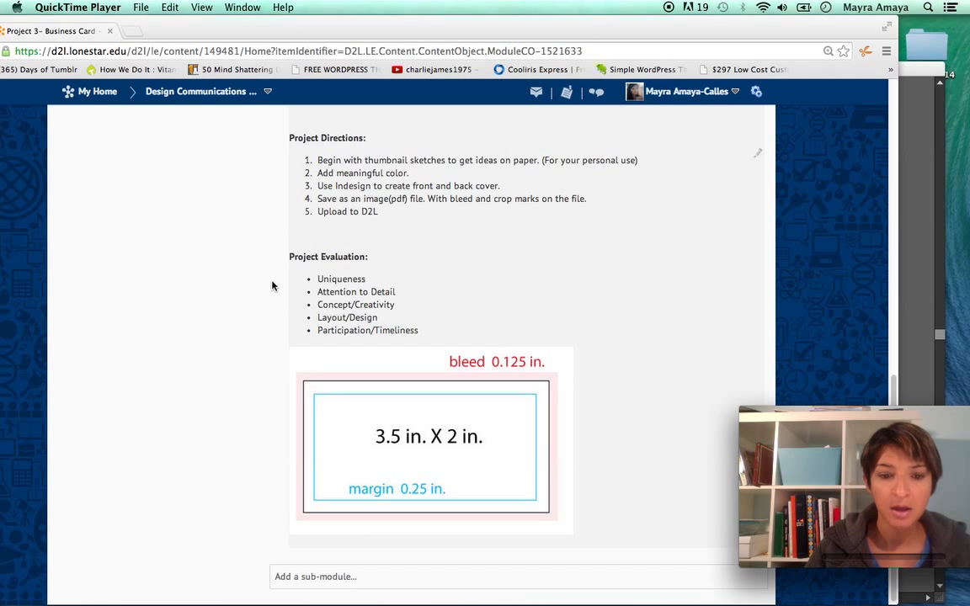
{"action": "scroll", "coordinate": [301, 336], "scroll_direction": "down", "scroll_amount": 1}
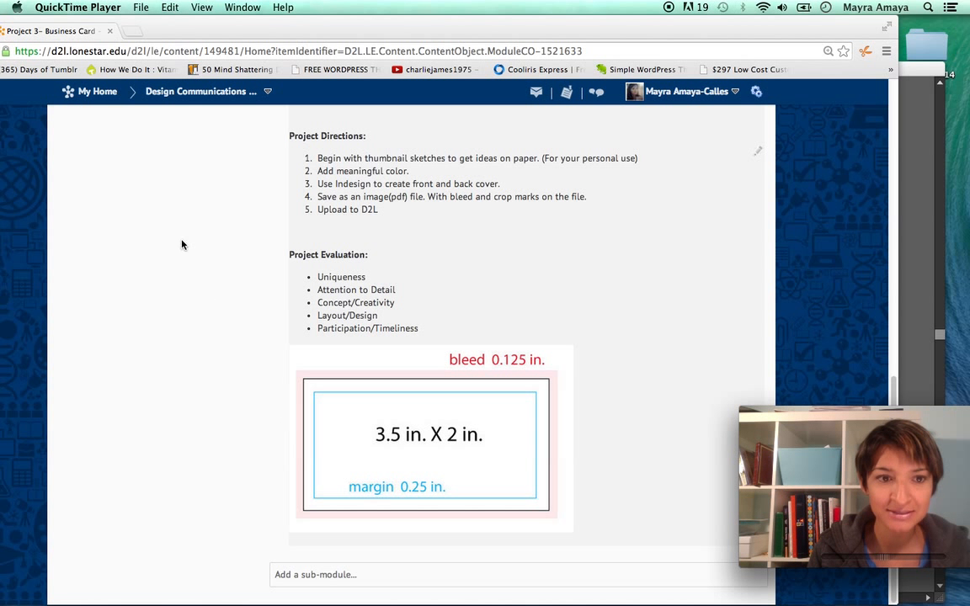
Minimize the course page and bring the Preview window with the sample business card images to the front
{"action": "left_click", "coordinate": [164, 31]}
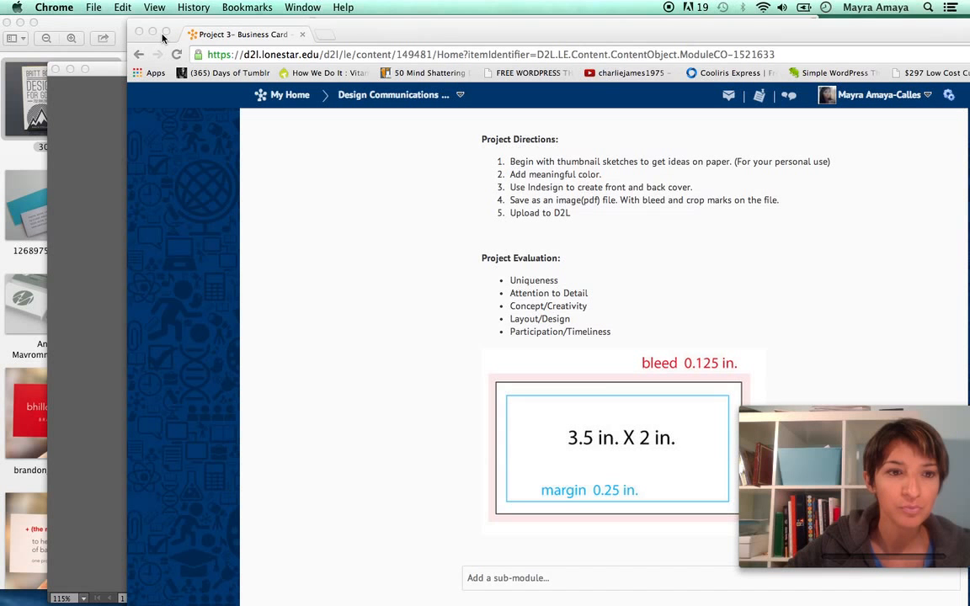
{"action": "left_click", "coordinate": [152, 32]}
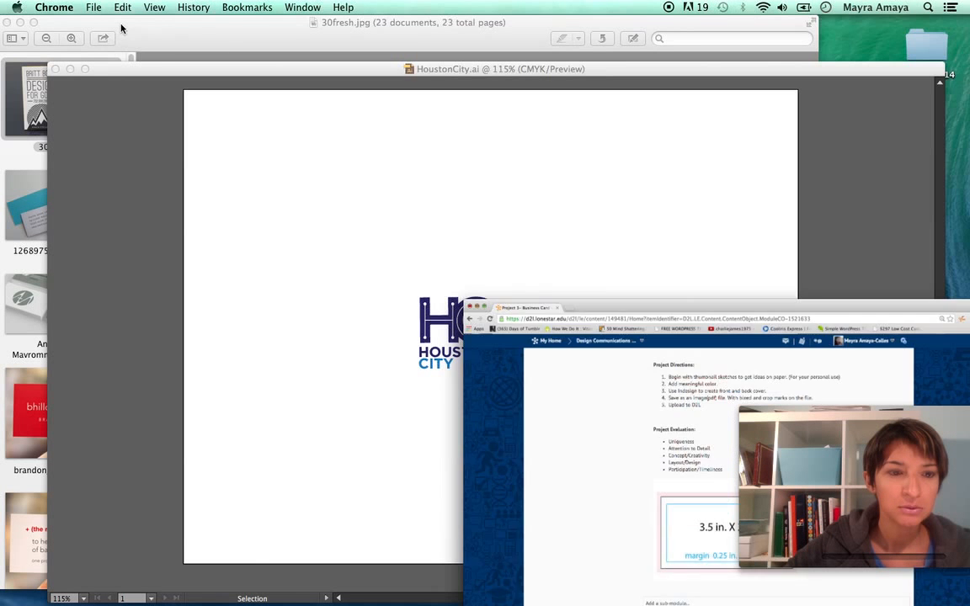
{"action": "left_click", "coordinate": [132, 34]}
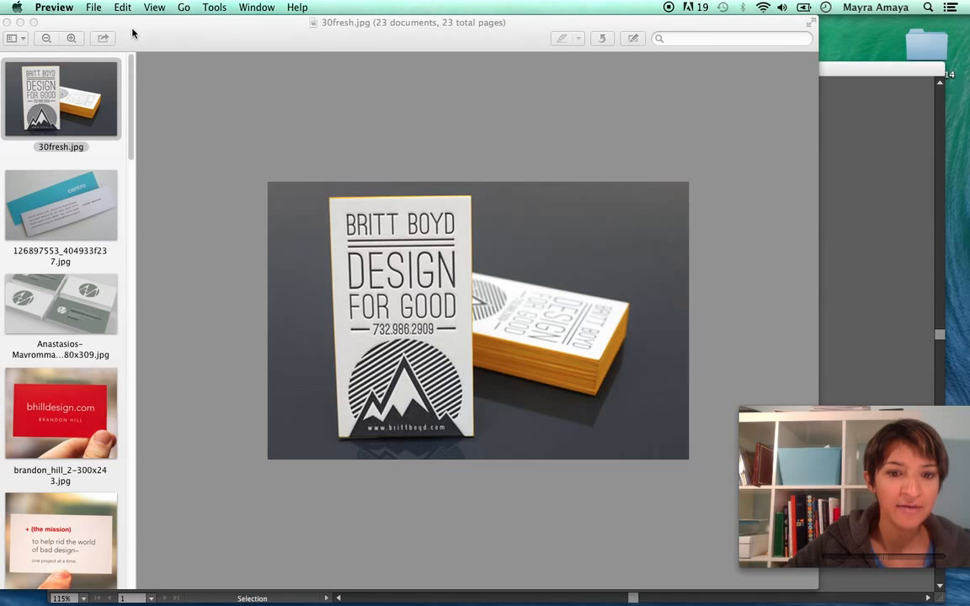
{"action": "left_click_drag", "start_coordinate": [186, 47], "coordinate": [201, 43]}
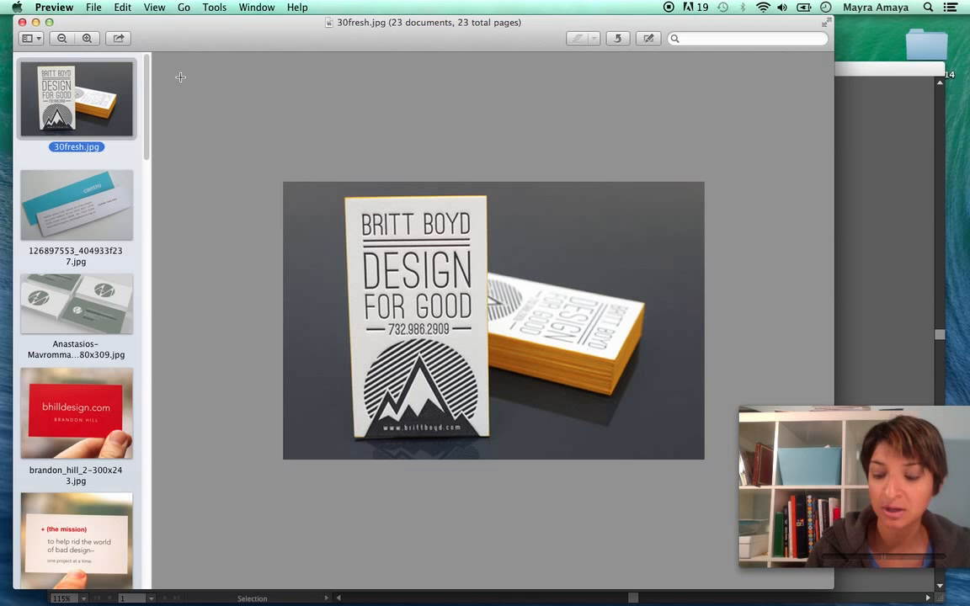
Examine the sample business card images one by one, from 126897553_404933f237.jpg through Self-Branding-580x383.jpg
{"action": "key", "text": "Down"}
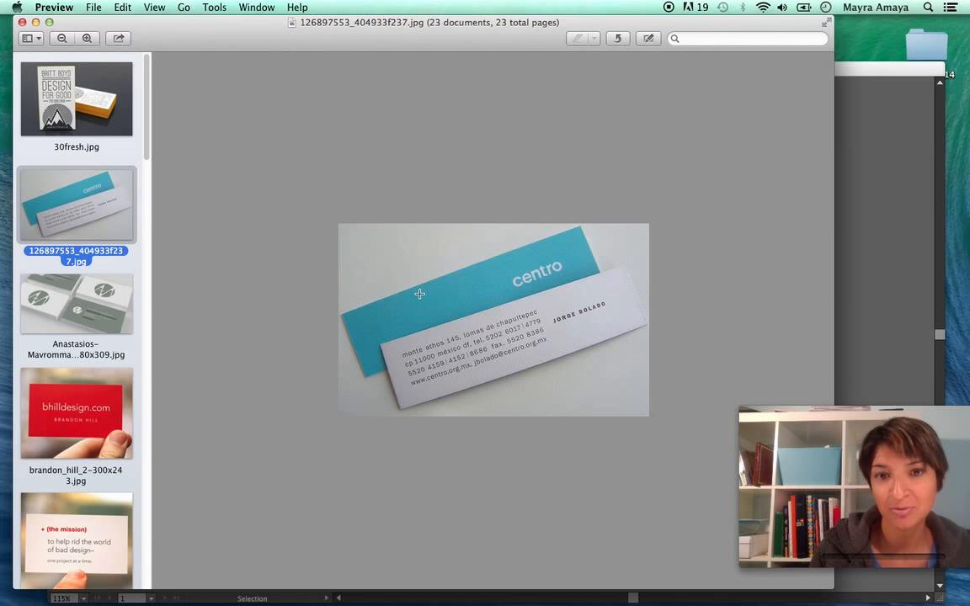
{"action": "key", "text": "Down"}
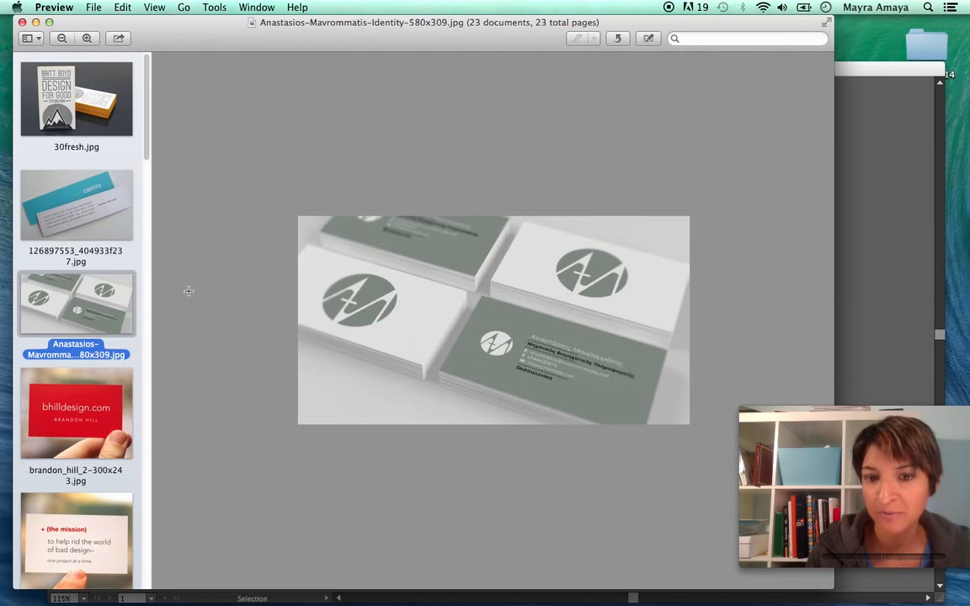
{"action": "key", "text": "Down"}
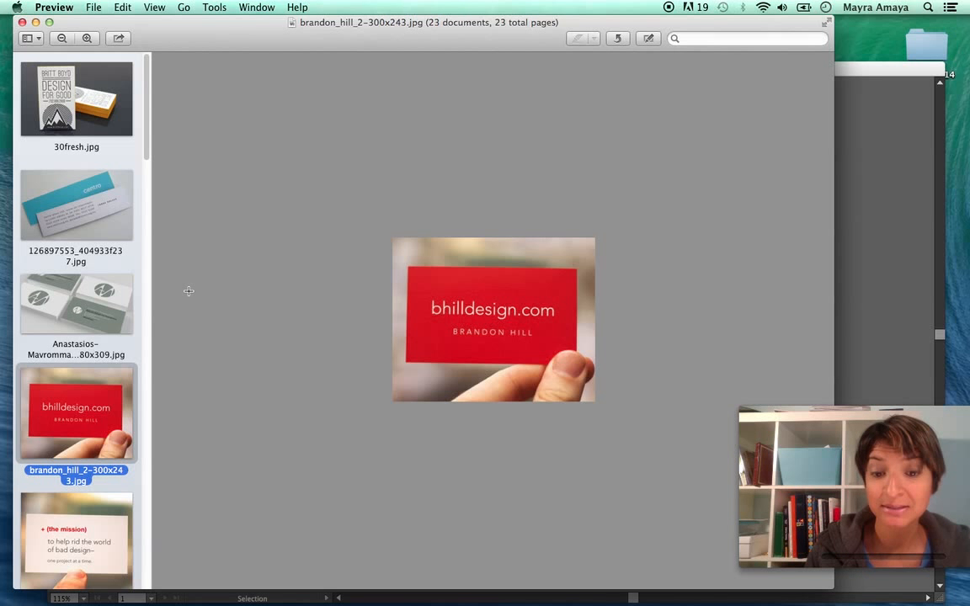
{"action": "key", "text": "Down"}
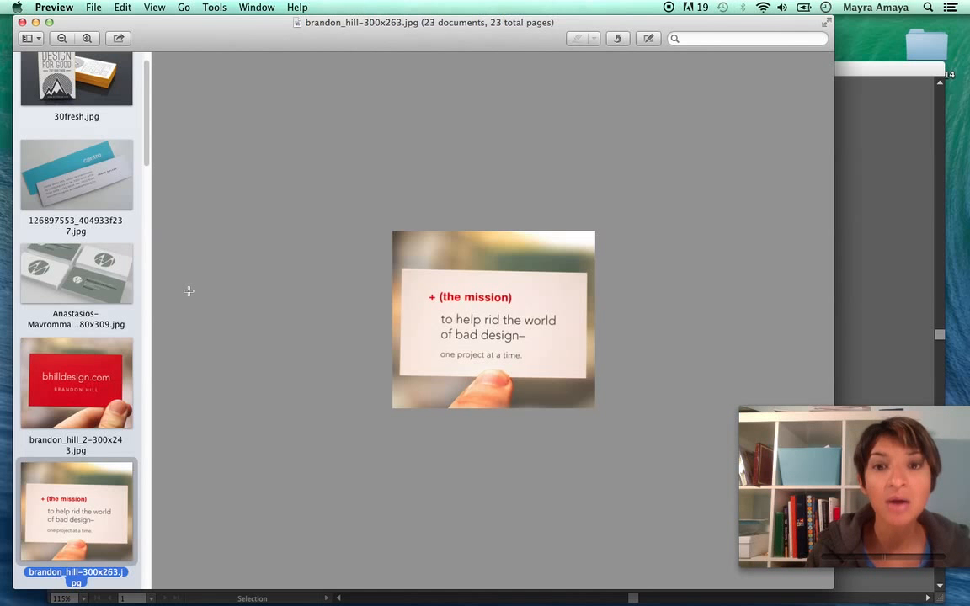
{"action": "key", "text": "Down"}
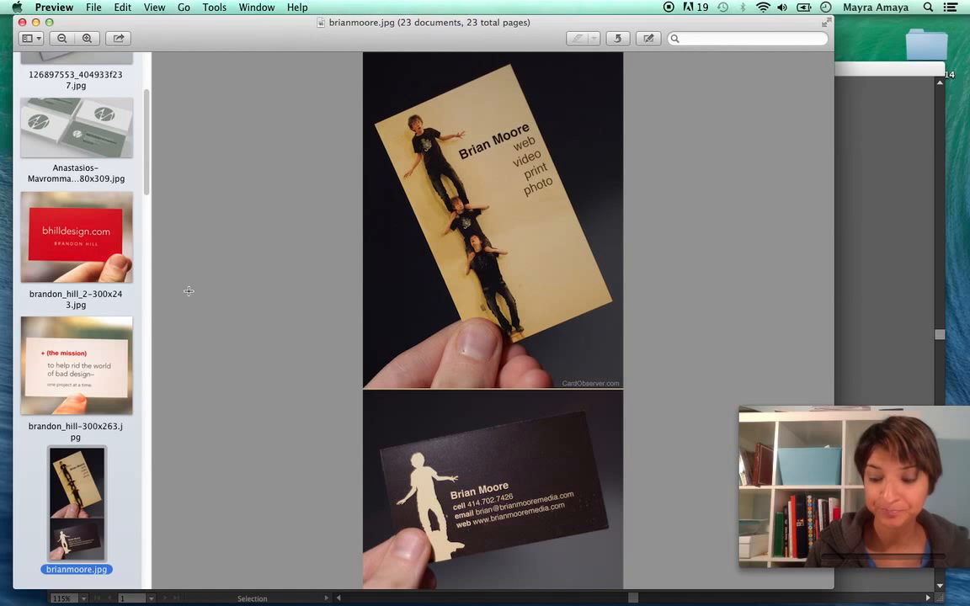
{"action": "key", "text": "Down"}
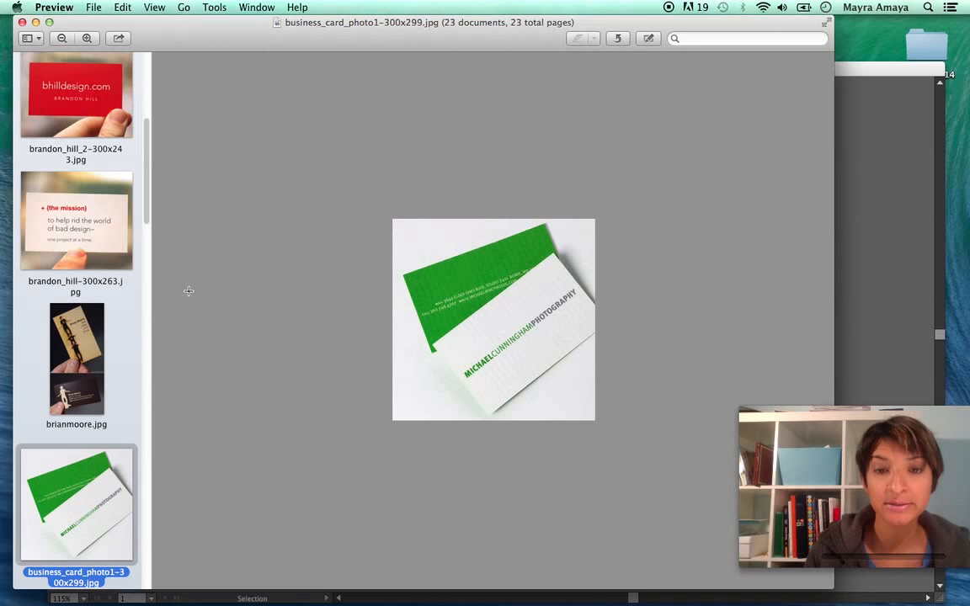
{"action": "key", "text": "Down"}
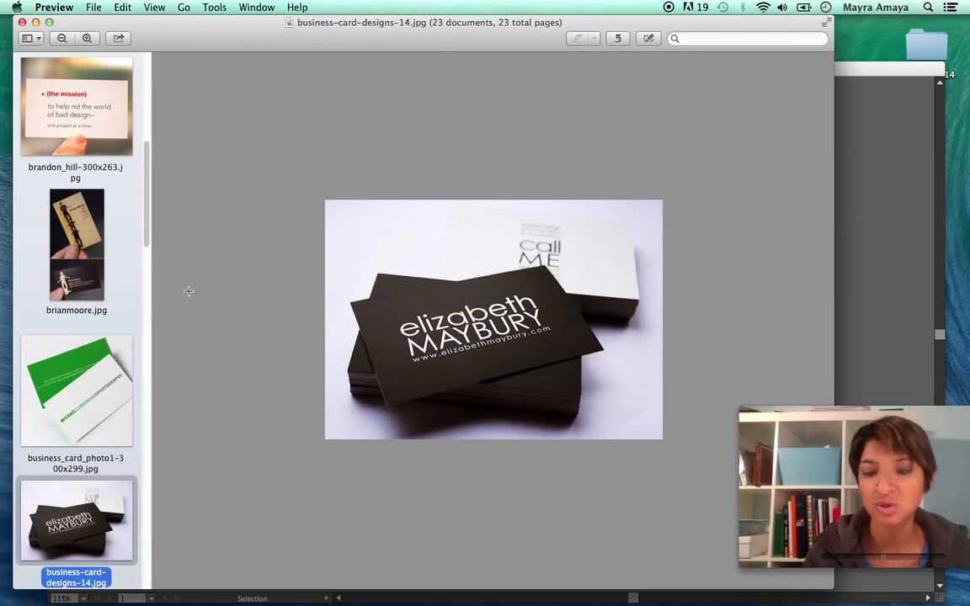
{"action": "key", "text": "Down"}
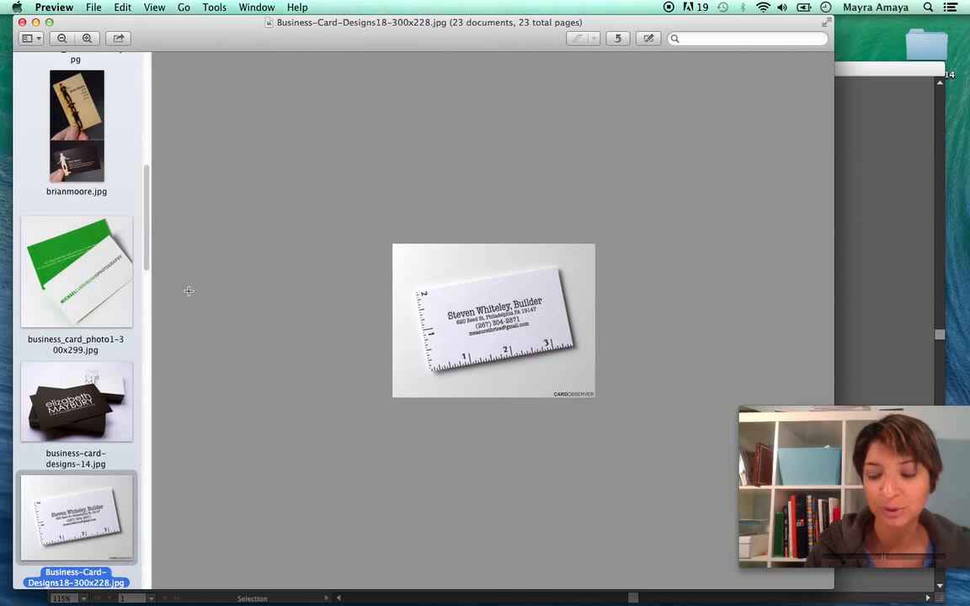
{"action": "key", "text": "Down"}
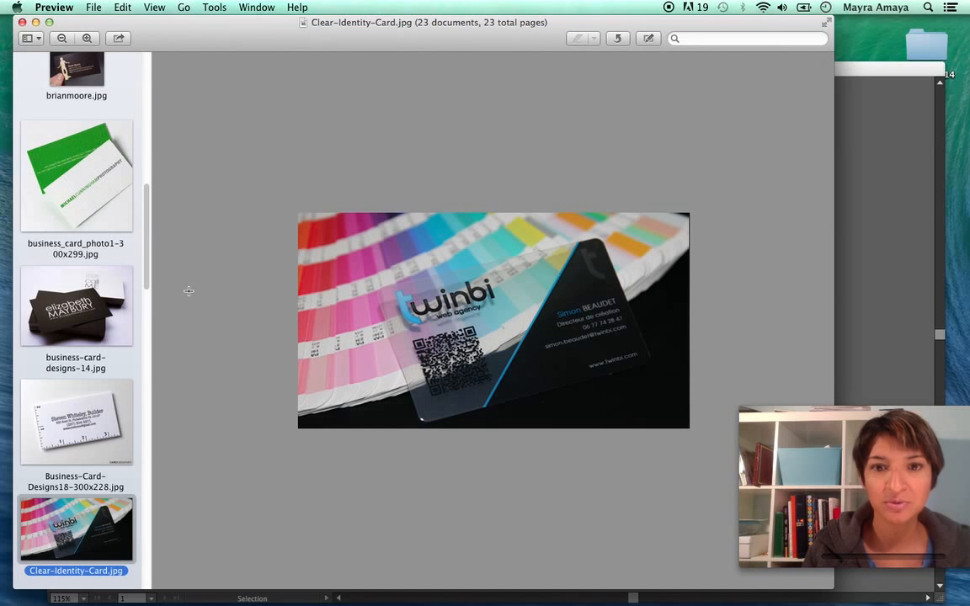
{"action": "key", "text": "Down"}
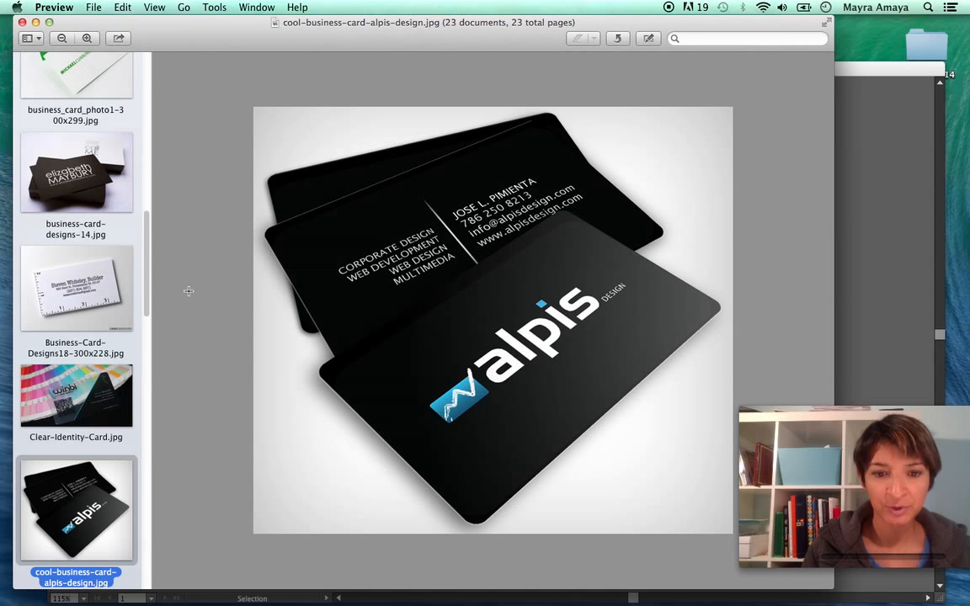
{"action": "key", "text": "Down"}
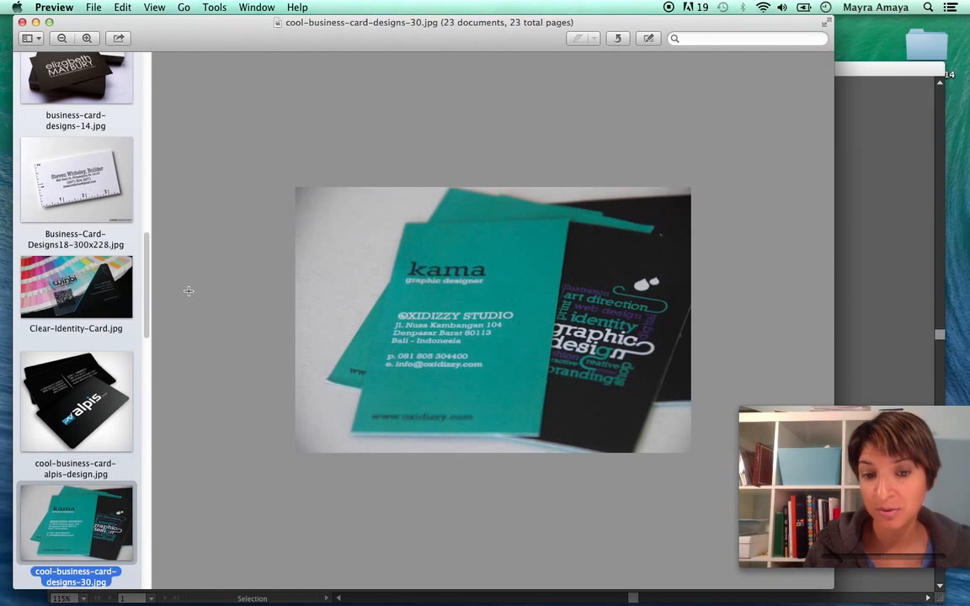
{"action": "key", "text": "Down"}
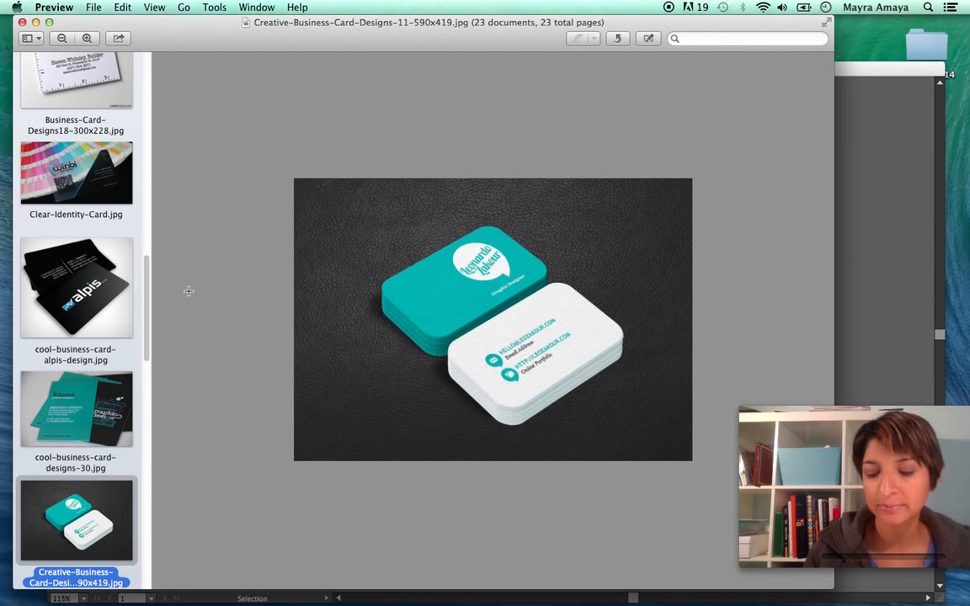
{"action": "key", "text": "Down"}
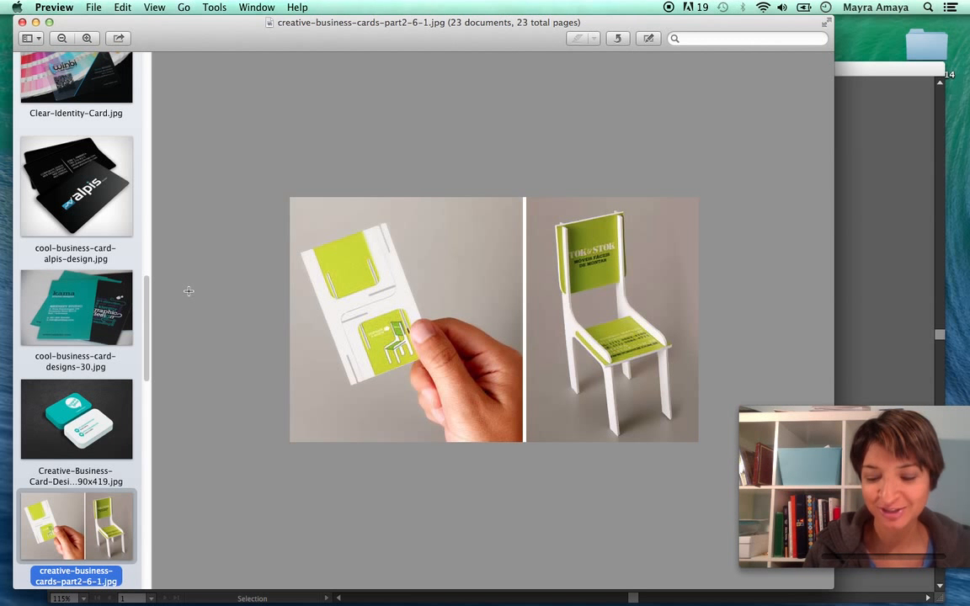
{"action": "key", "text": "Down"}
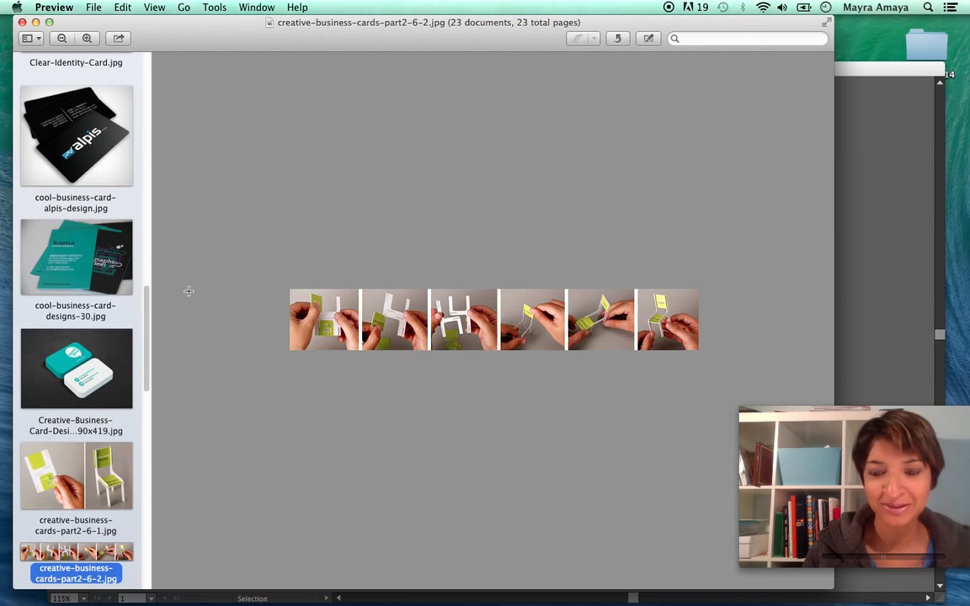
{"action": "key", "text": "Down"}
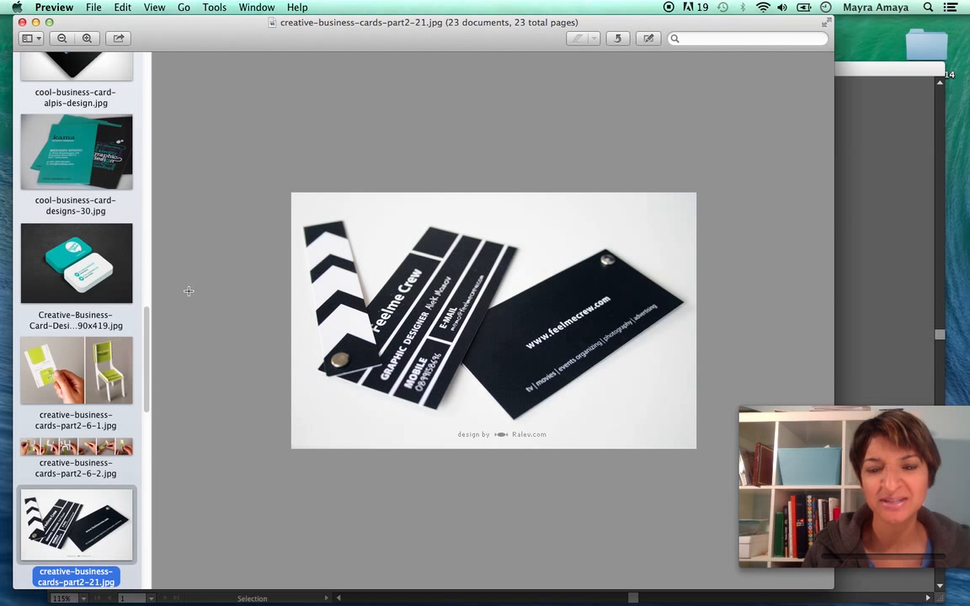
{"action": "key", "text": "Down"}
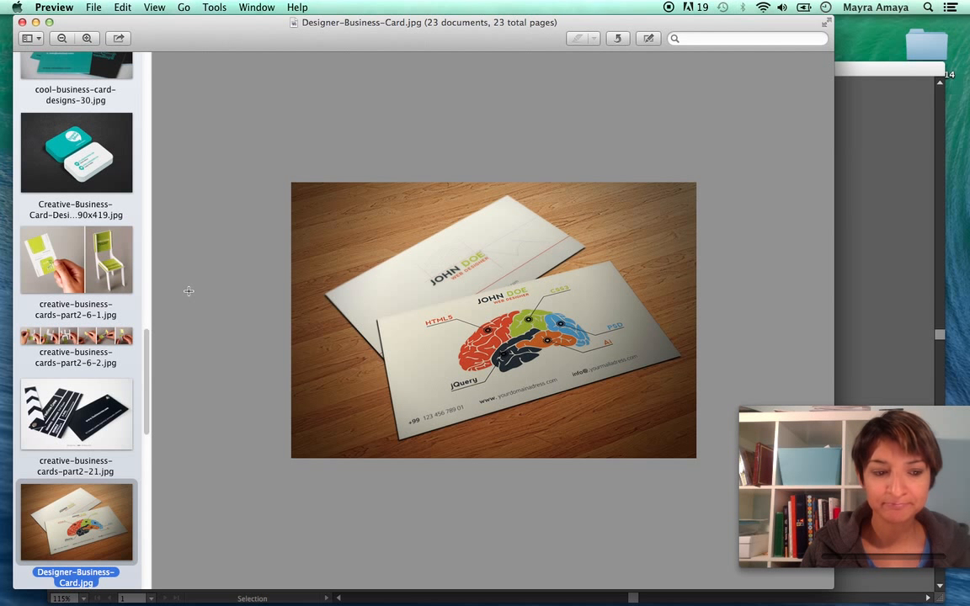
{"action": "key", "text": "Down"}
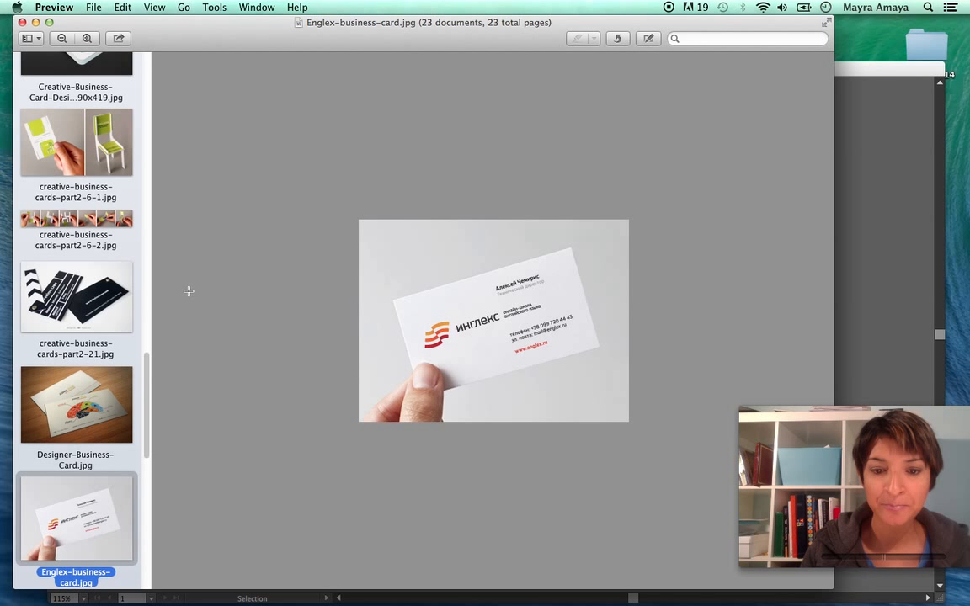
{"action": "key", "text": "Down"}
{"action": "key", "text": "Down"}
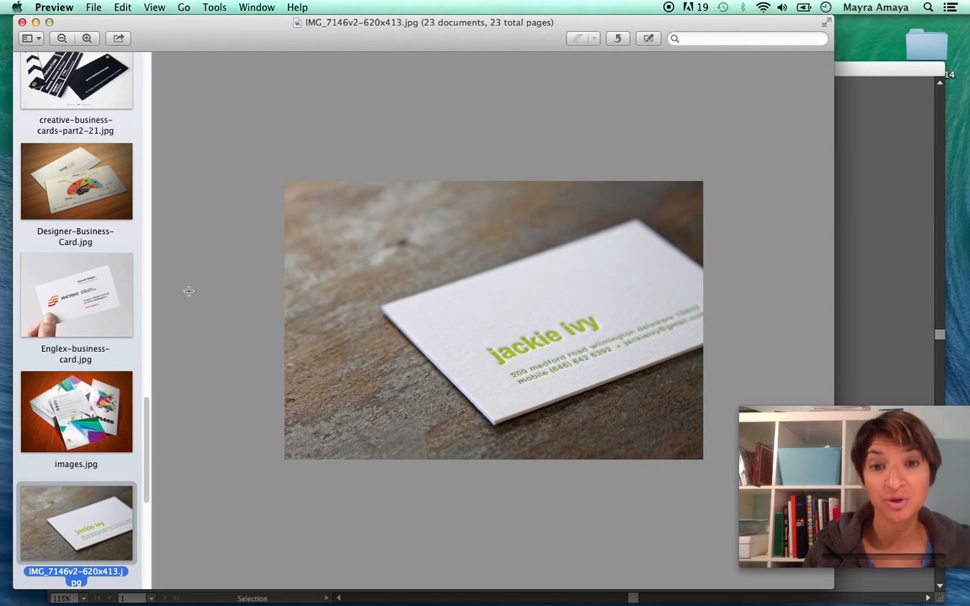
{"action": "key", "text": "Down"}
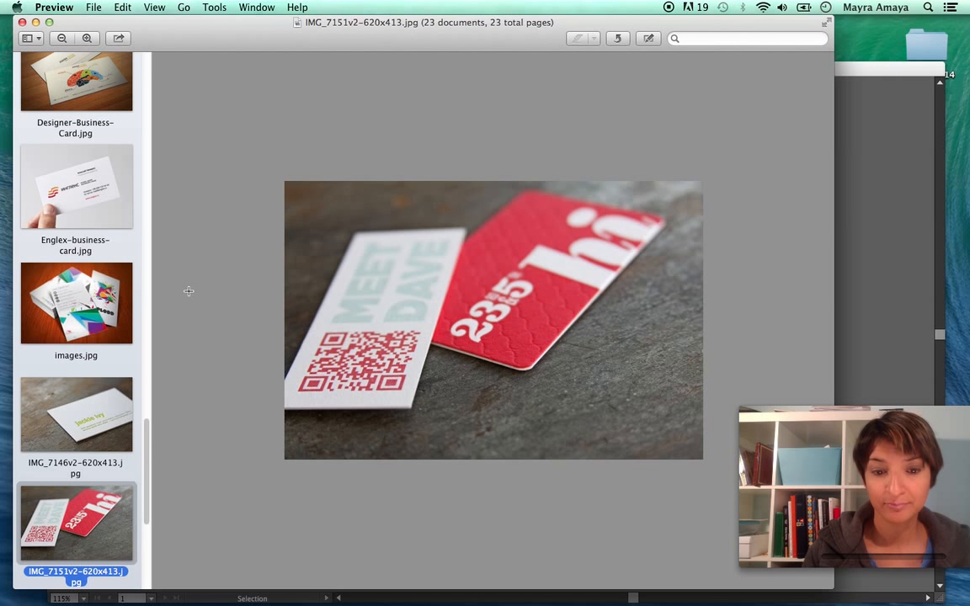
{"action": "key", "text": "Down"}
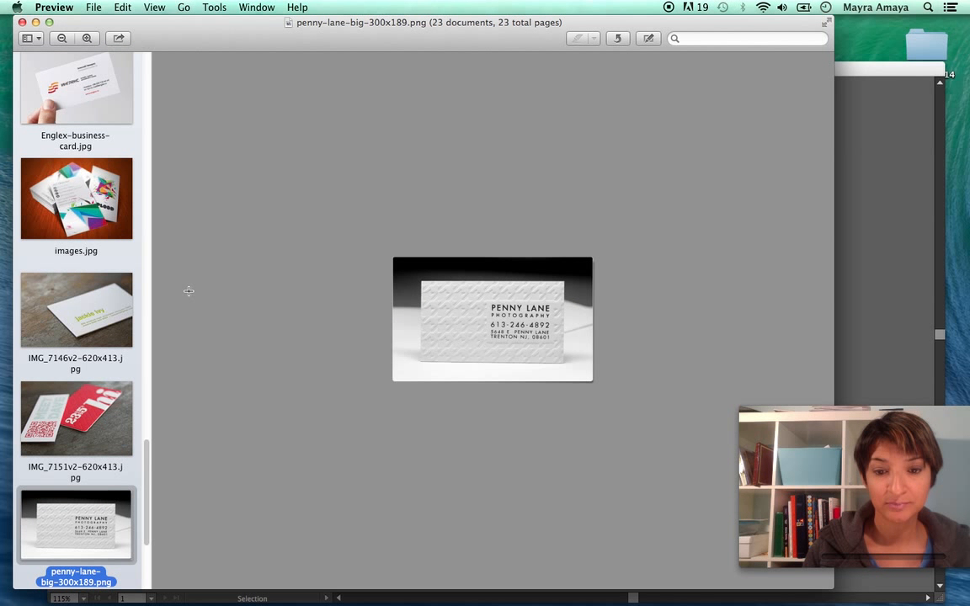
{"action": "key", "text": "Down"}
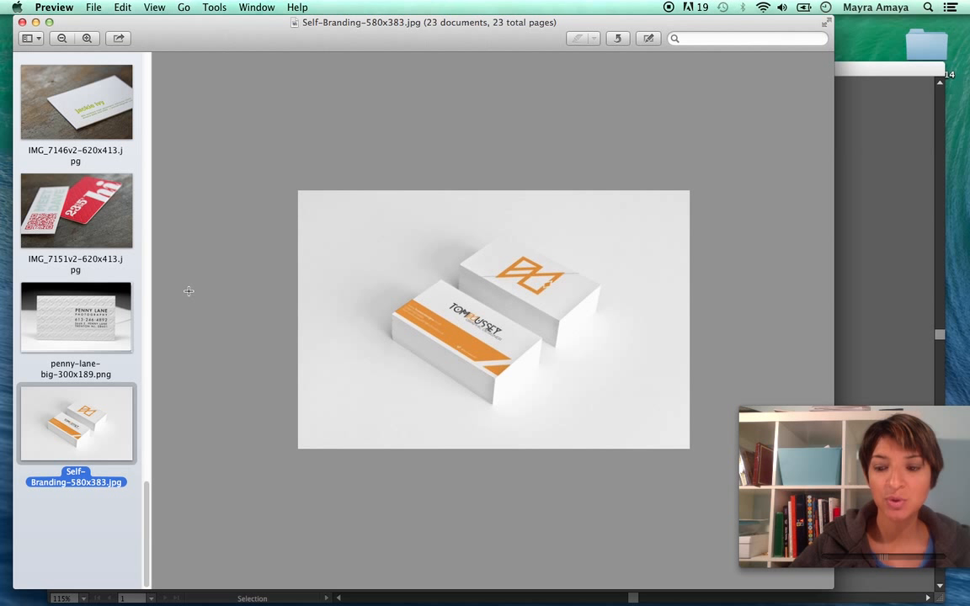
Put away the sample gallery and compare the incorrect and two correct ChicGeek alignment examples in an enlarged window
{"action": "left_click", "coordinate": [36, 23]}
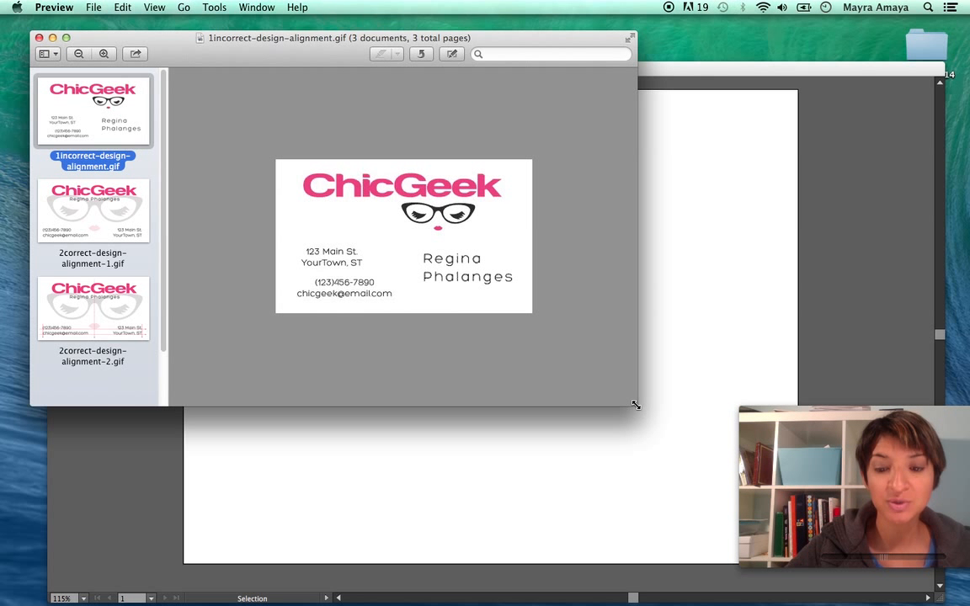
{"action": "left_click_drag", "start_coordinate": [636, 405], "coordinate": [697, 486]}
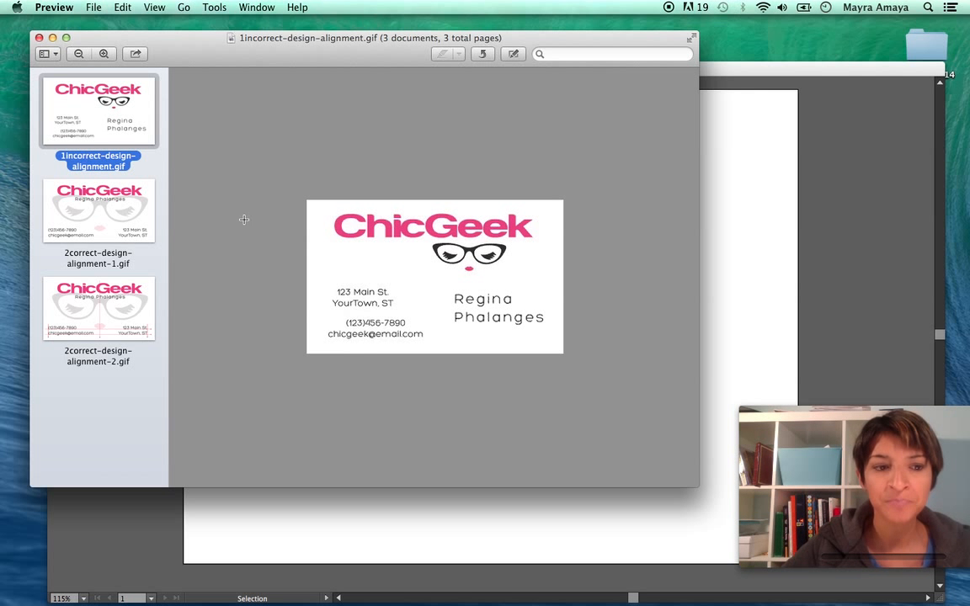
{"action": "left_click", "coordinate": [125, 220]}
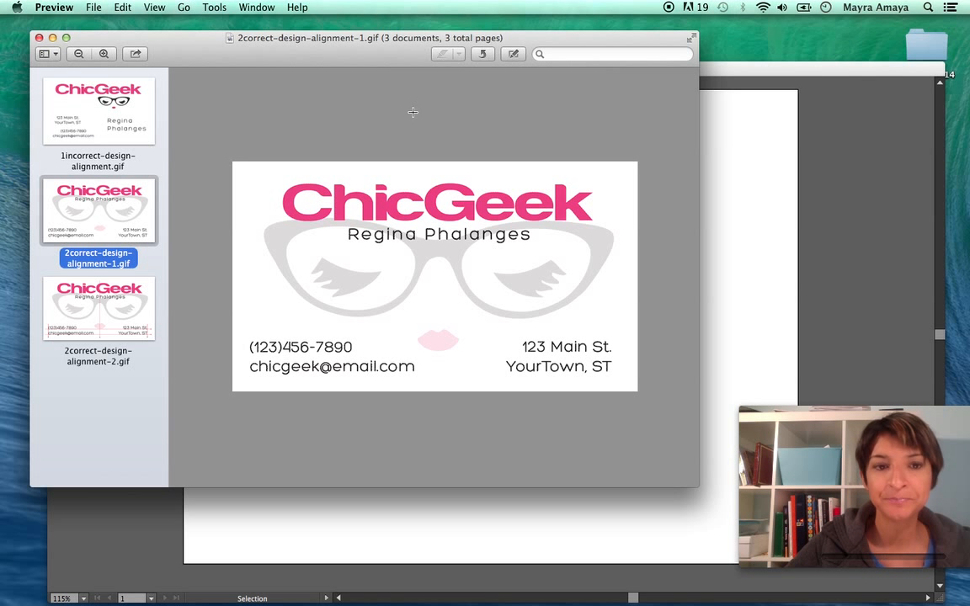
{"action": "left_click", "coordinate": [150, 303]}
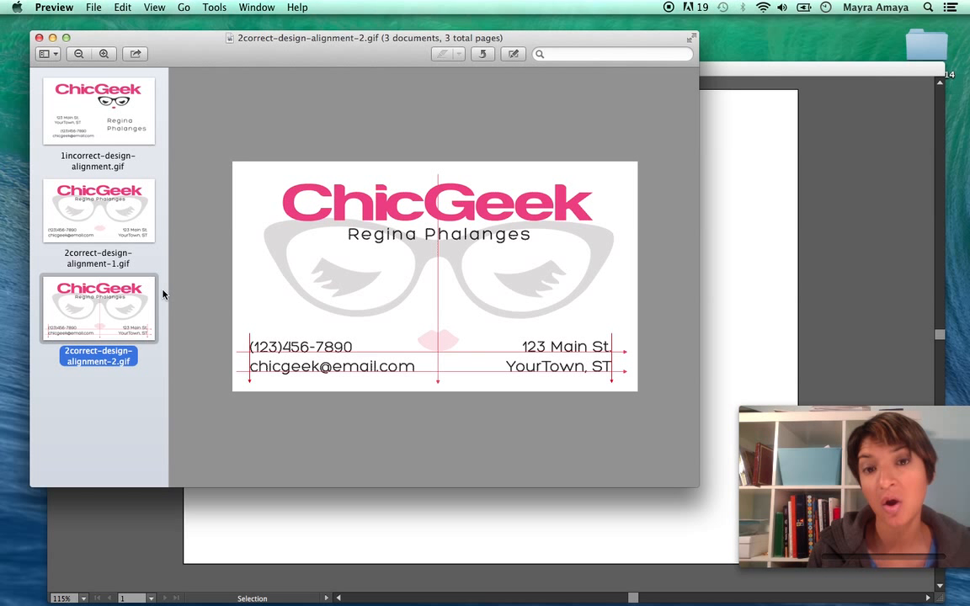
Close the alignment examples and switch to the HoustonCity.ai logo document in Illustrator
{"action": "left_click", "coordinate": [37, 39]}
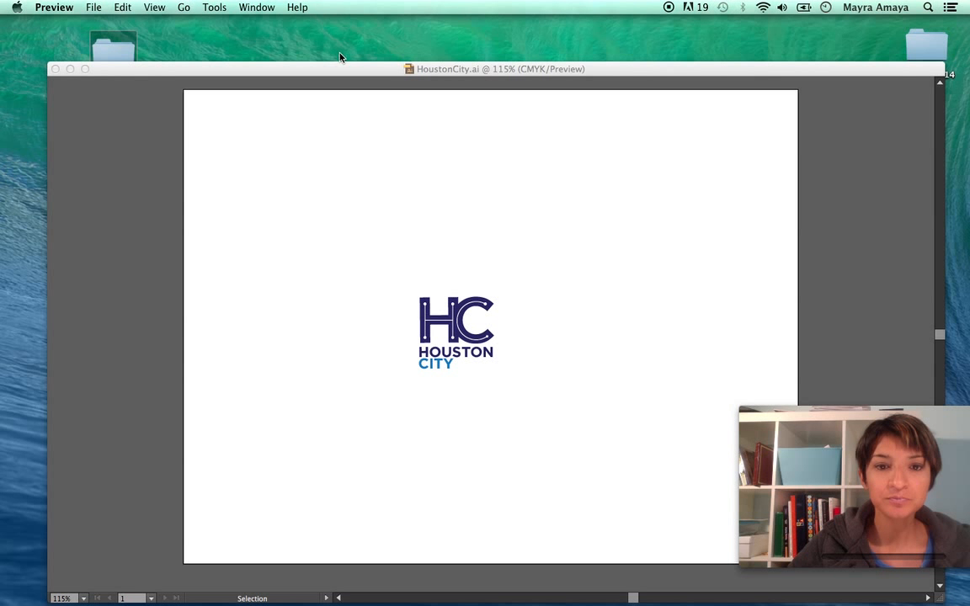
{"action": "left_click", "coordinate": [470, 72]}
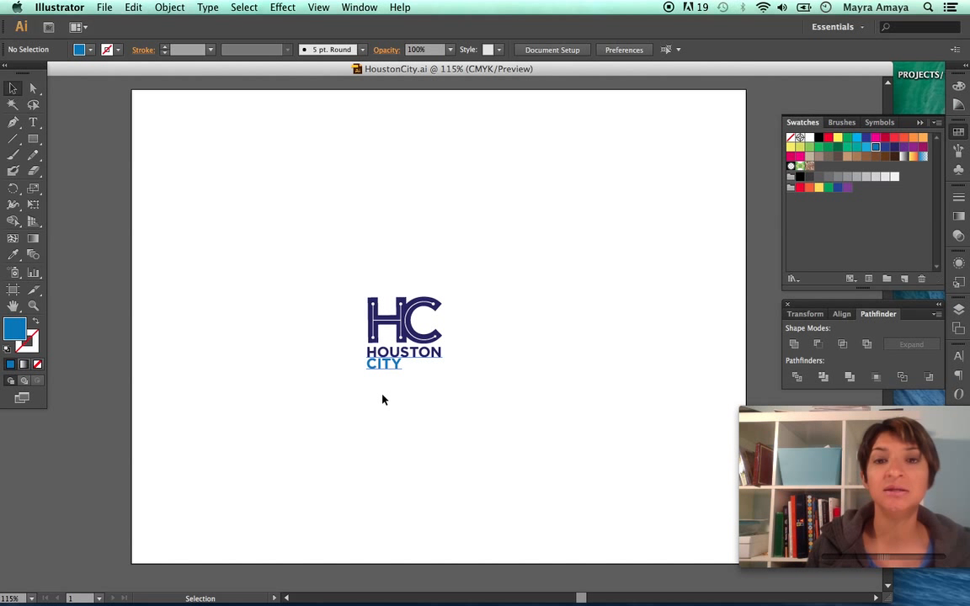
Test whether the logo's text is still editable by adding an "s" after CITY and removing it again
{"action": "key", "text": "super+a"}
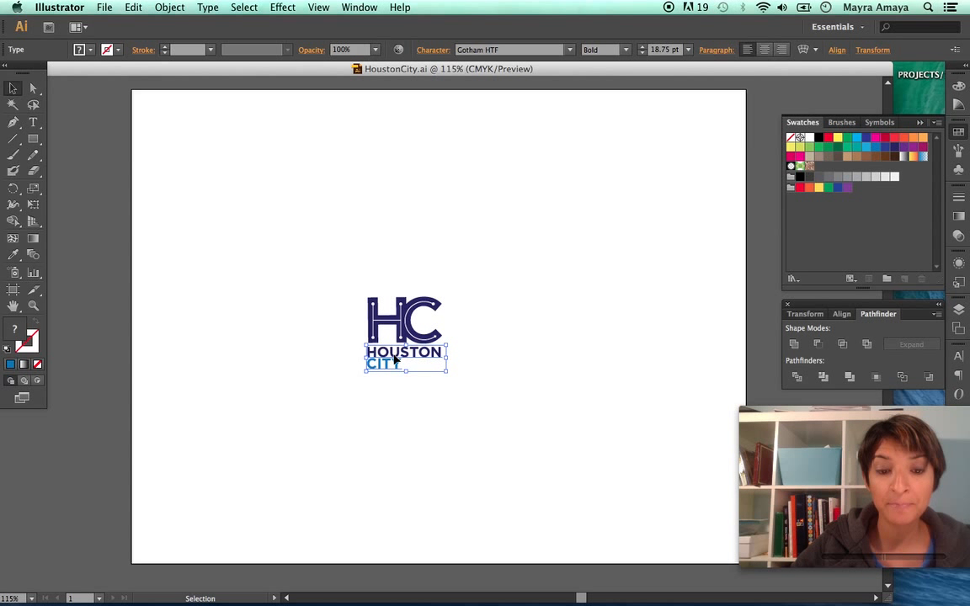
{"action": "left_click_drag", "start_coordinate": [345, 258], "coordinate": [496, 418]}
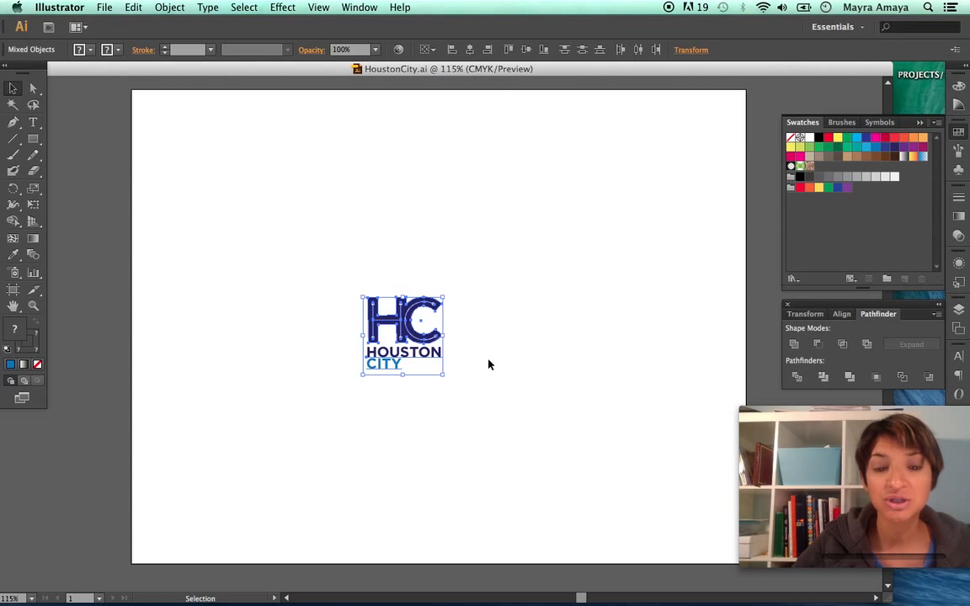
{"action": "left_click", "coordinate": [396, 374]}
{"action": "key", "text": "t"}
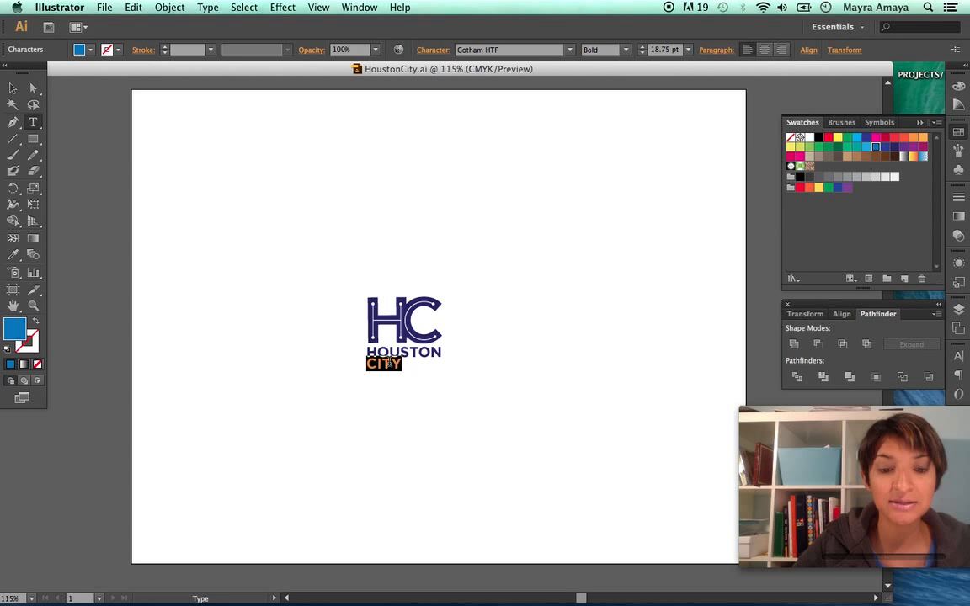
{"action": "left_click", "coordinate": [389, 363]}
{"action": "left_click_drag", "start_coordinate": [380, 362], "coordinate": [427, 374]}
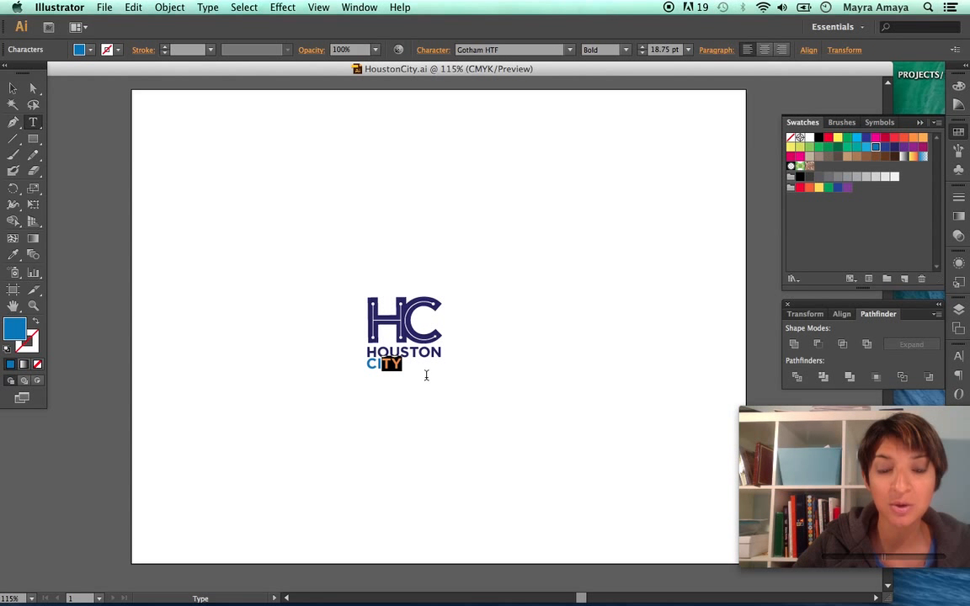
{"action": "left_click", "coordinate": [402, 365]}
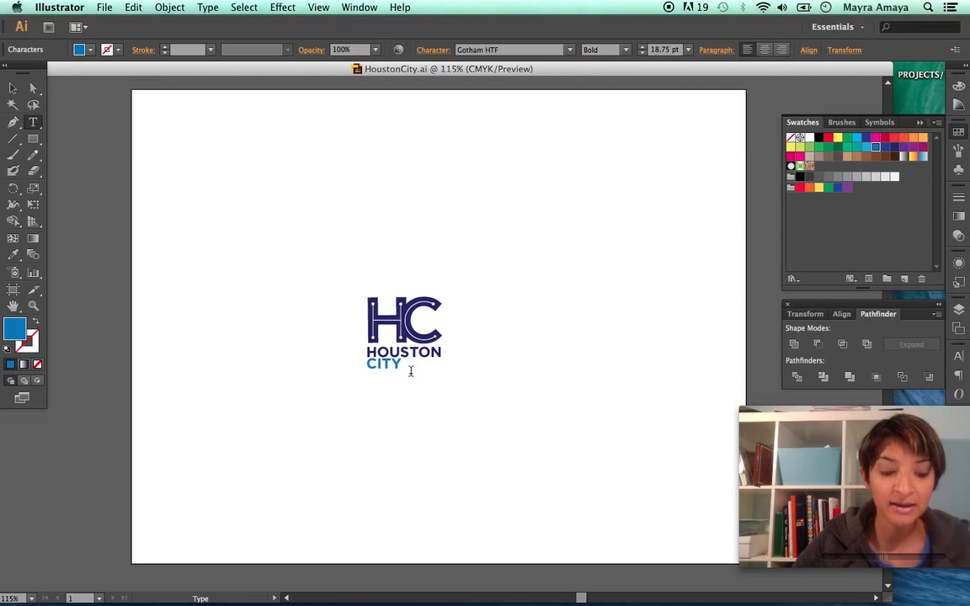
{"action": "type", "text": "s"}
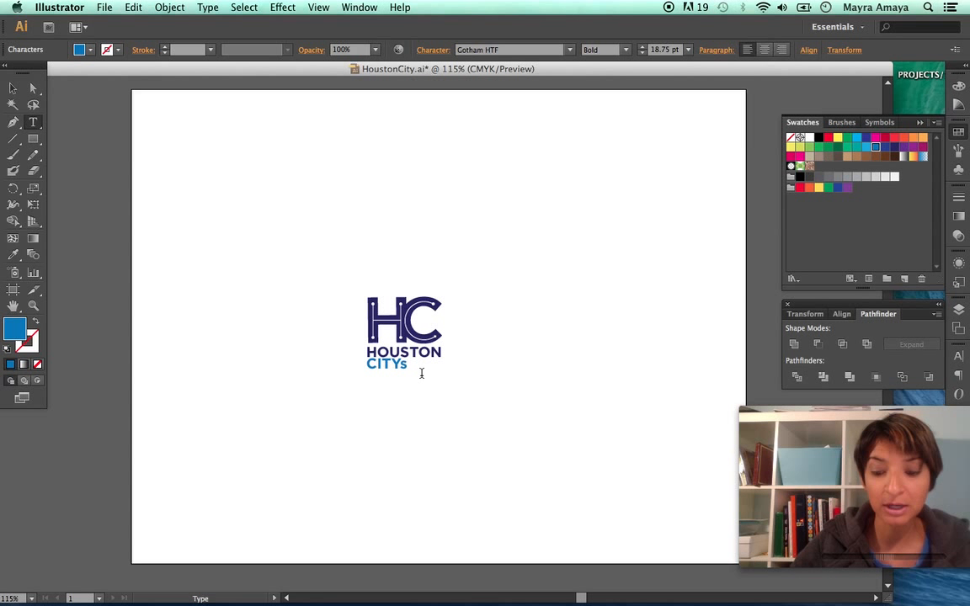
{"action": "key", "text": "BackSpace"}
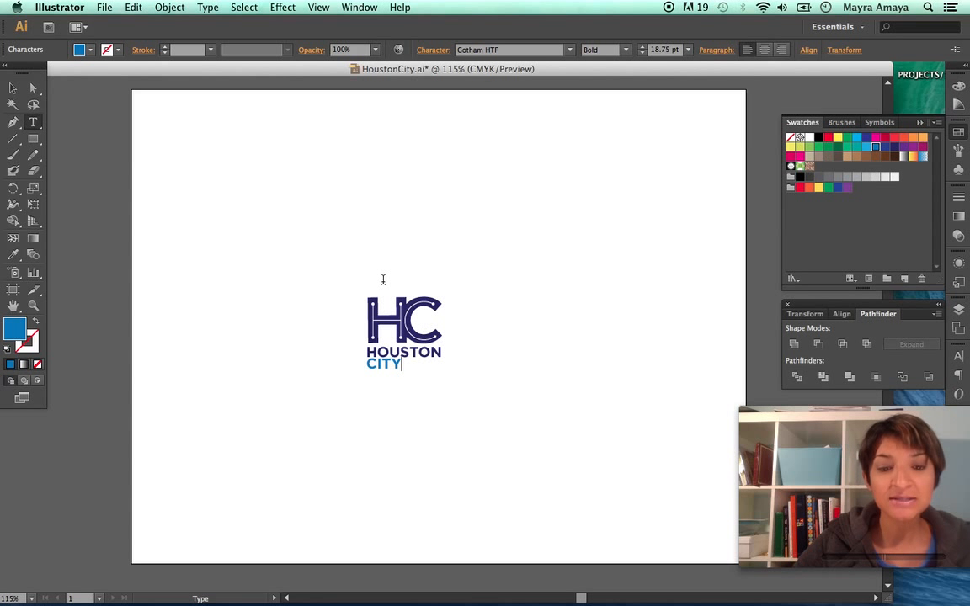
Convert the logo's HOUSTON CITY text to outlines and save HoustonCity.ai
{"action": "left_click", "coordinate": [13, 87]}
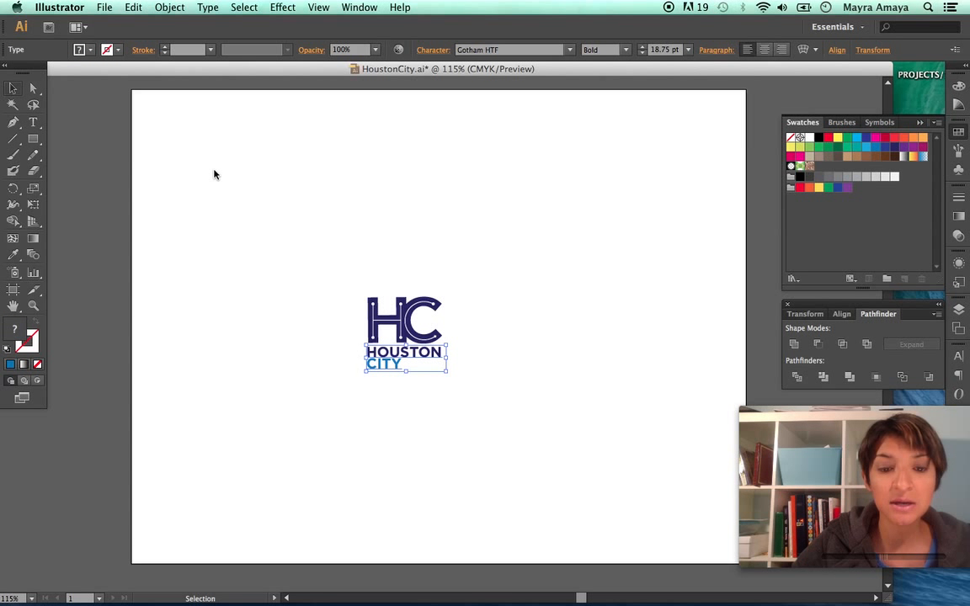
{"action": "left_click", "coordinate": [206, 8]}
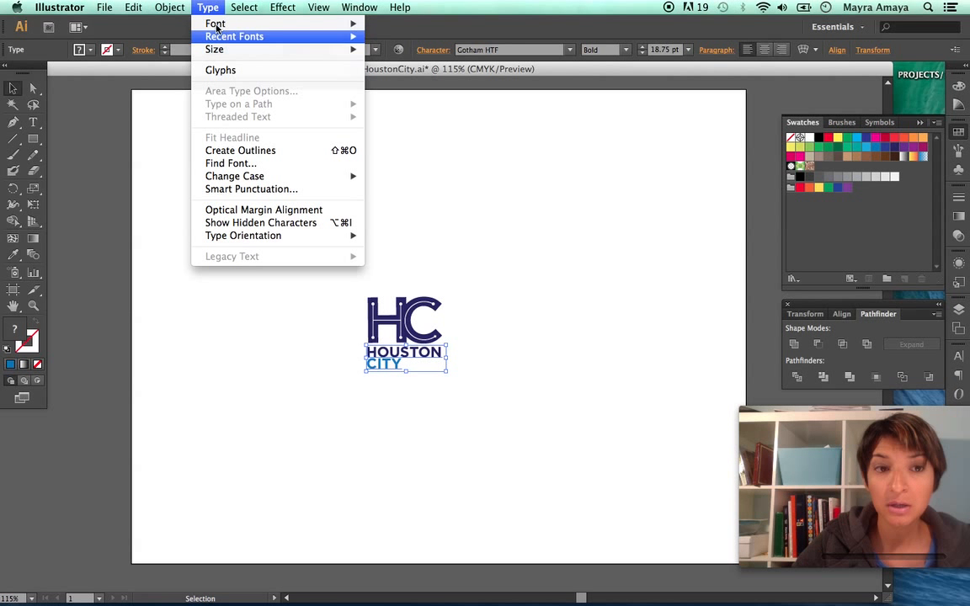
{"action": "left_click", "coordinate": [233, 151]}
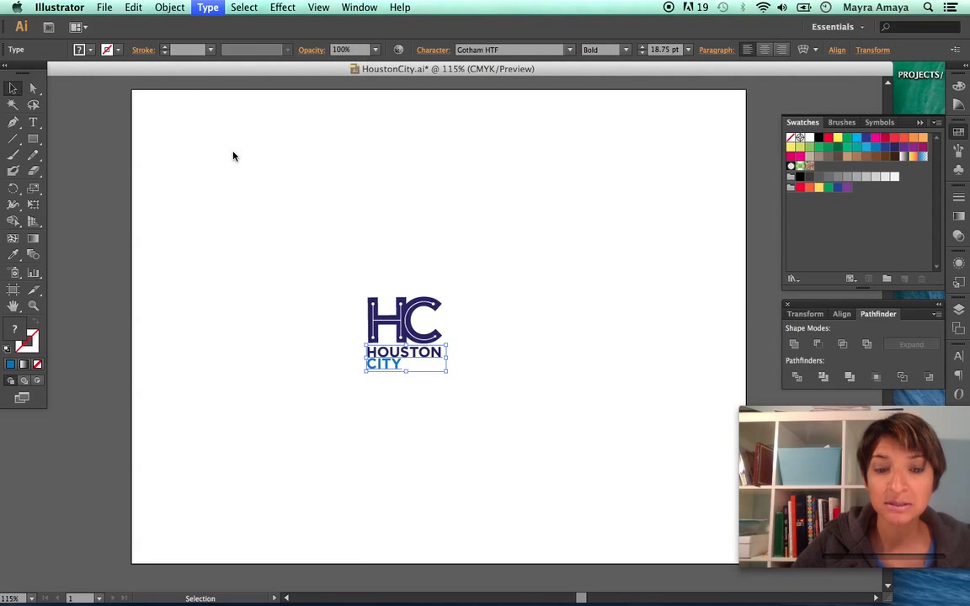
{"action": "left_click", "coordinate": [262, 215]}
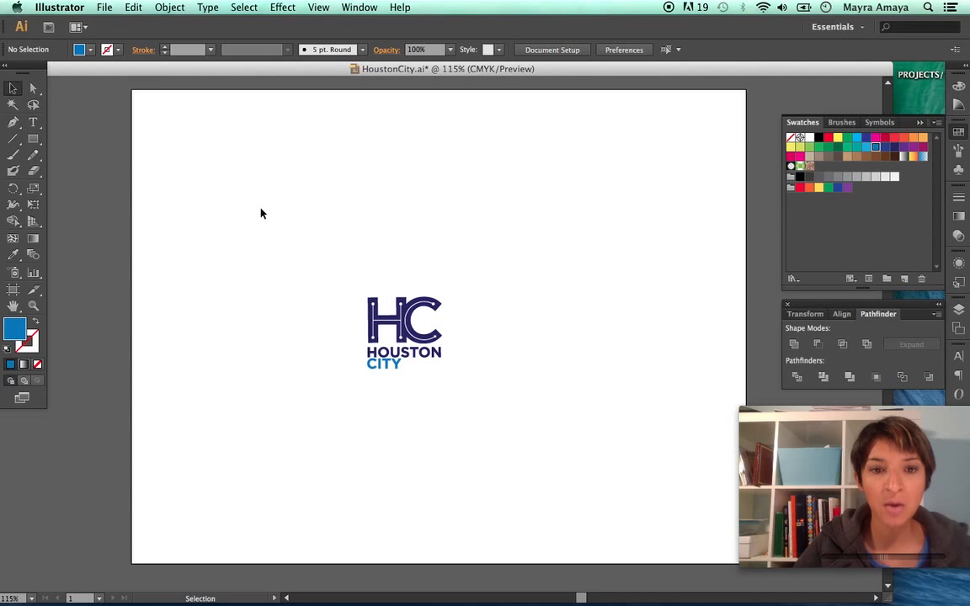
{"action": "key", "text": "a"}
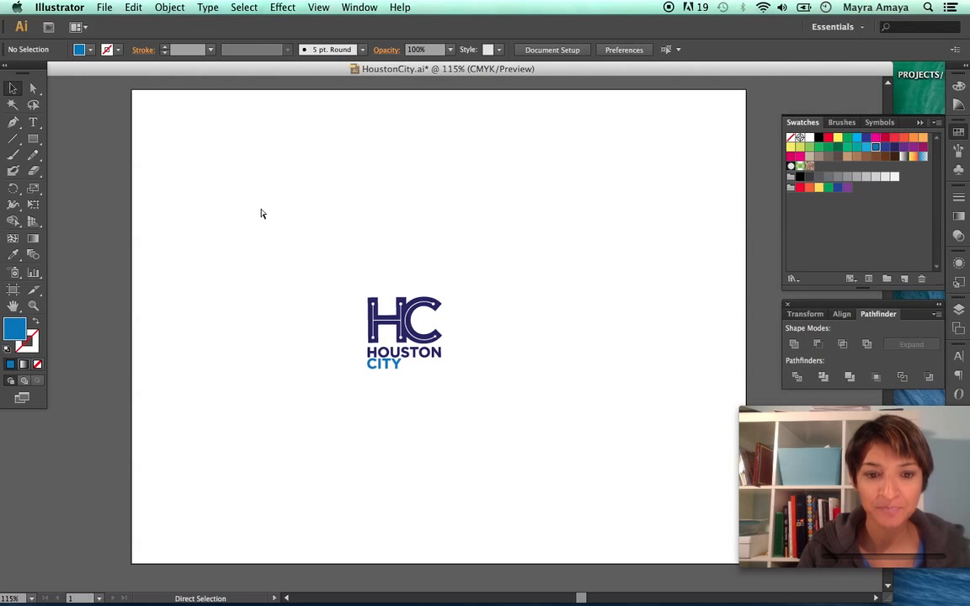
{"action": "key", "text": "super+s"}
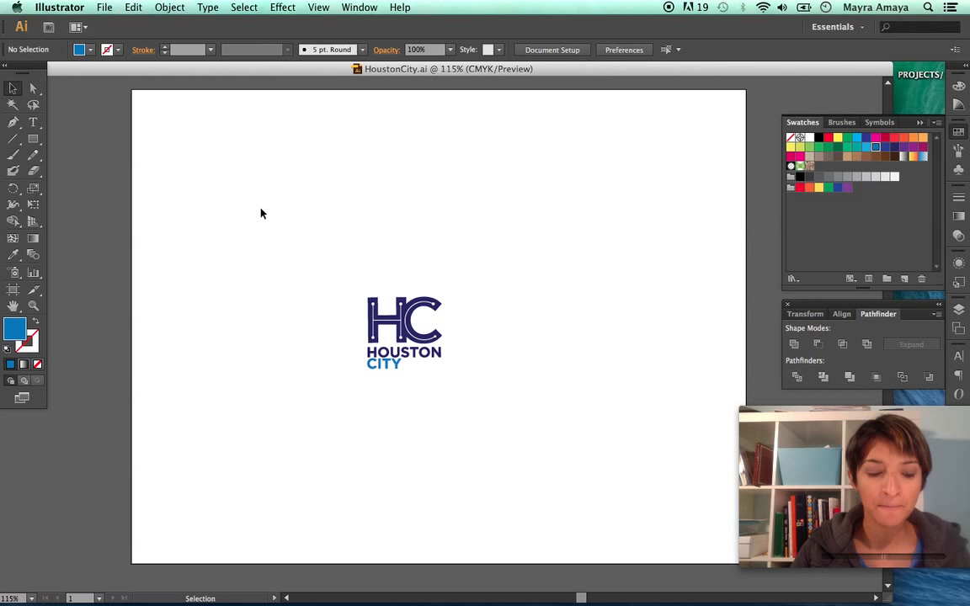
Switch to InDesign
{"action": "key", "text": "super+Tab"}
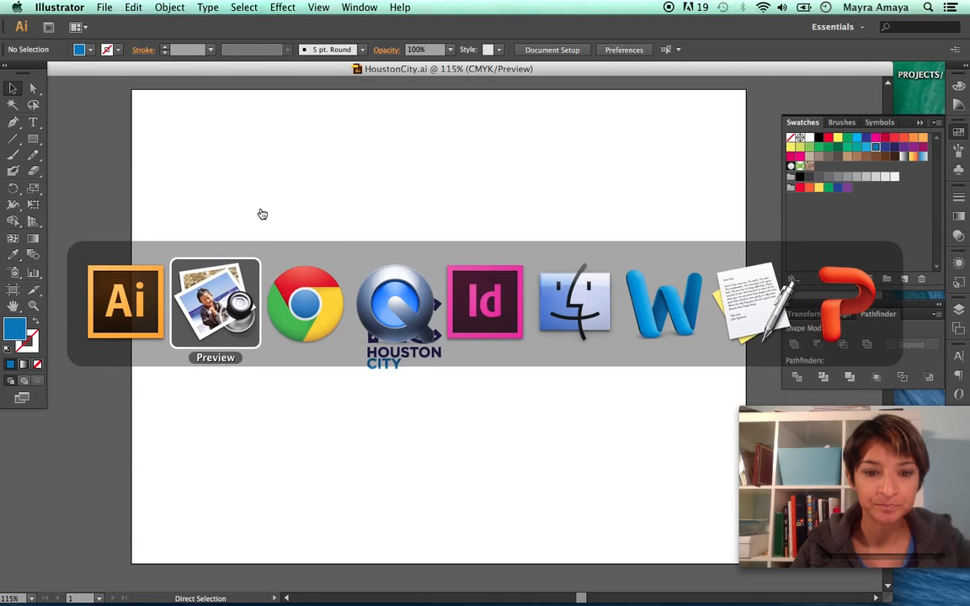
{"action": "key", "text": "super+Tab"}
{"action": "key", "text": "super+Tab"}
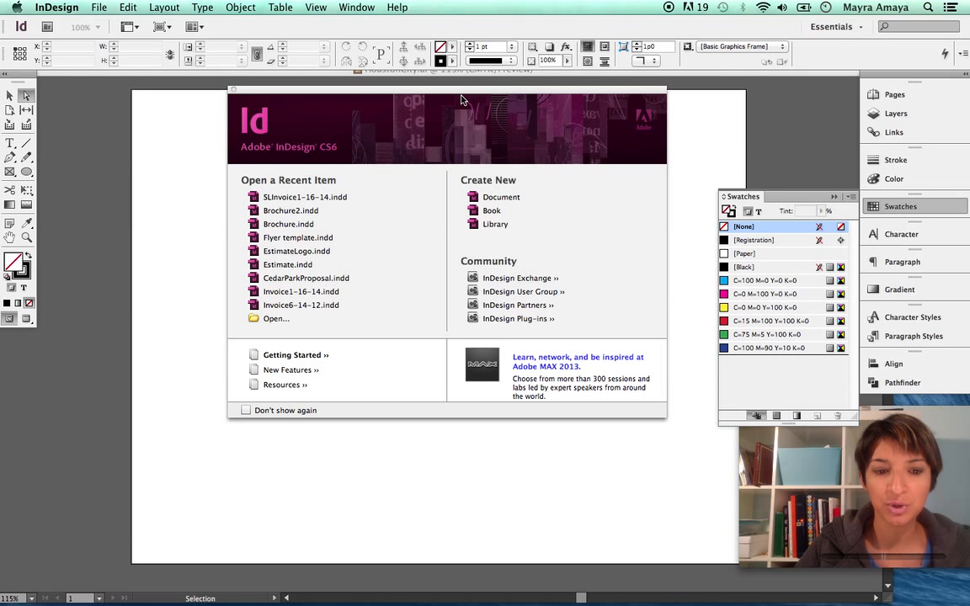
{"action": "left_click", "coordinate": [494, 200]}
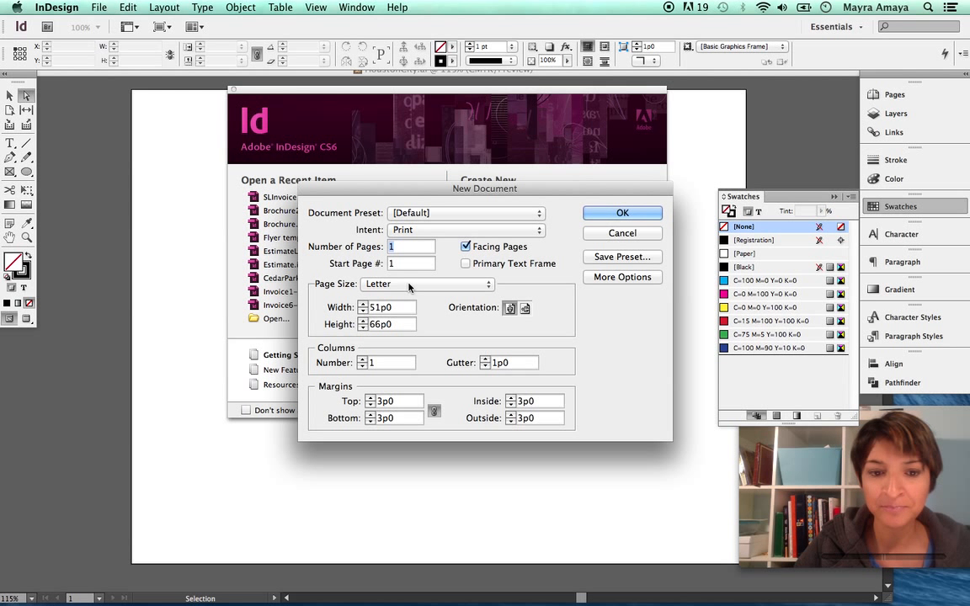
{"action": "left_click", "coordinate": [409, 288]}
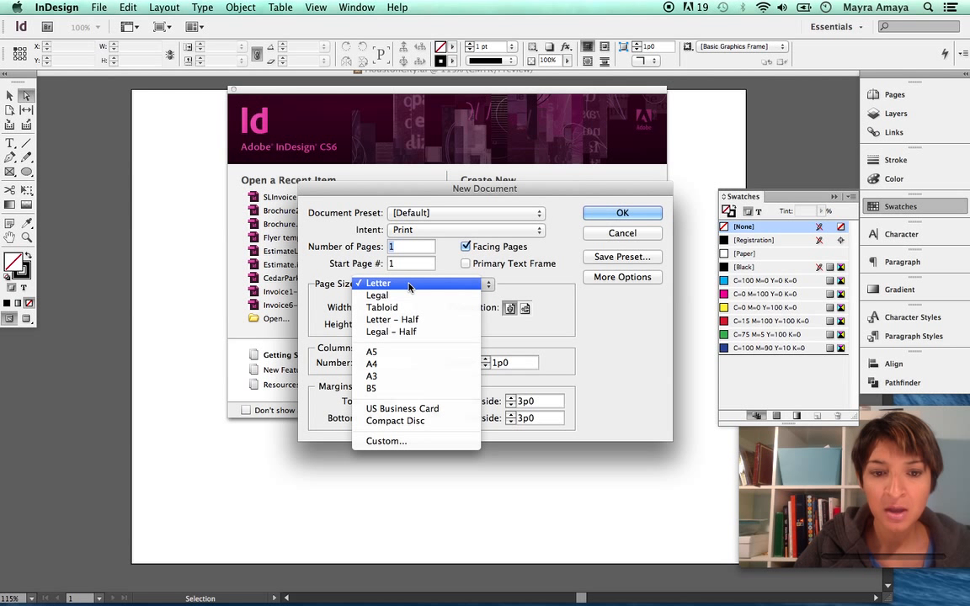
{"action": "left_click", "coordinate": [412, 410]}
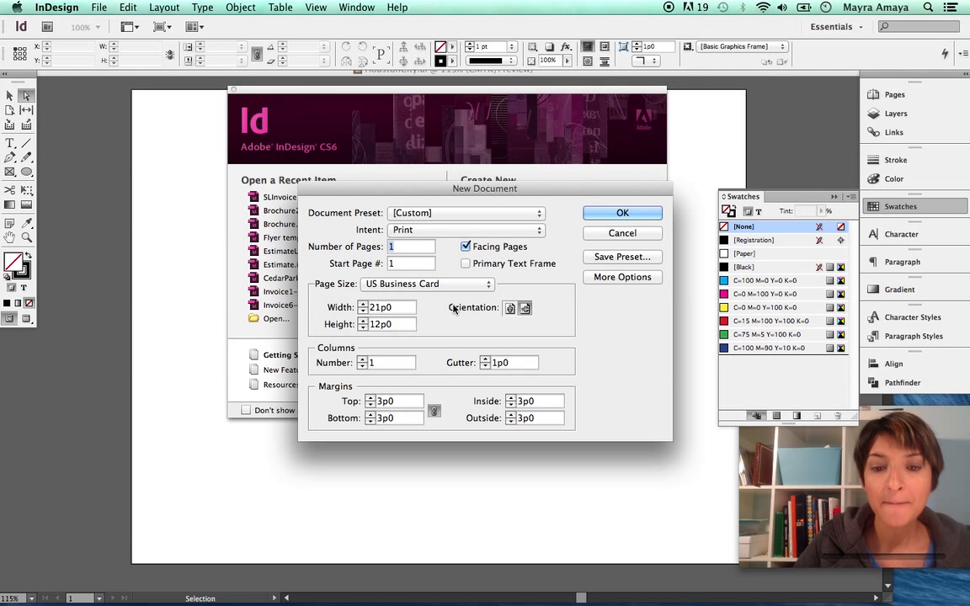
{"action": "left_click", "coordinate": [509, 309]}
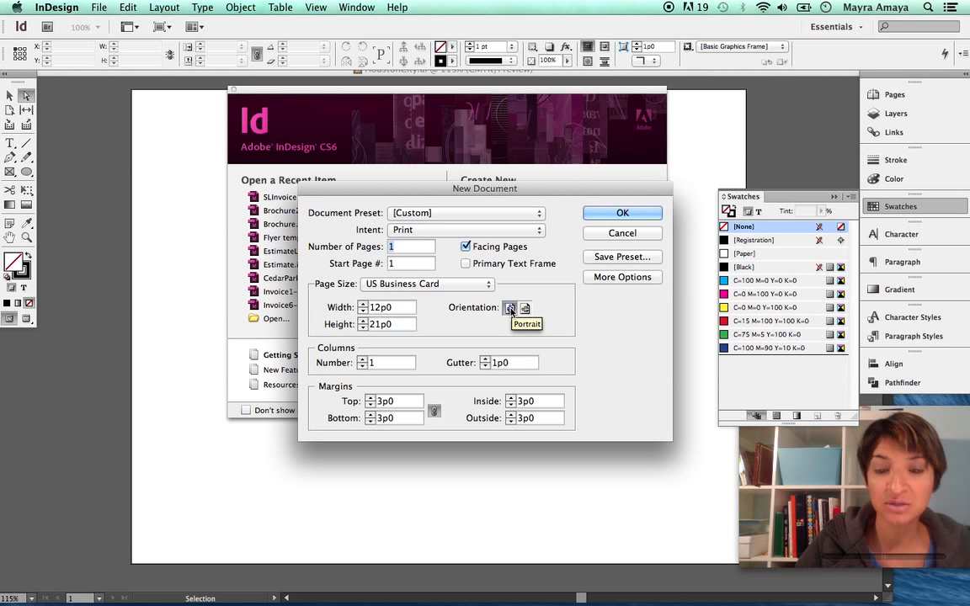
{"action": "left_click", "coordinate": [523, 308]}
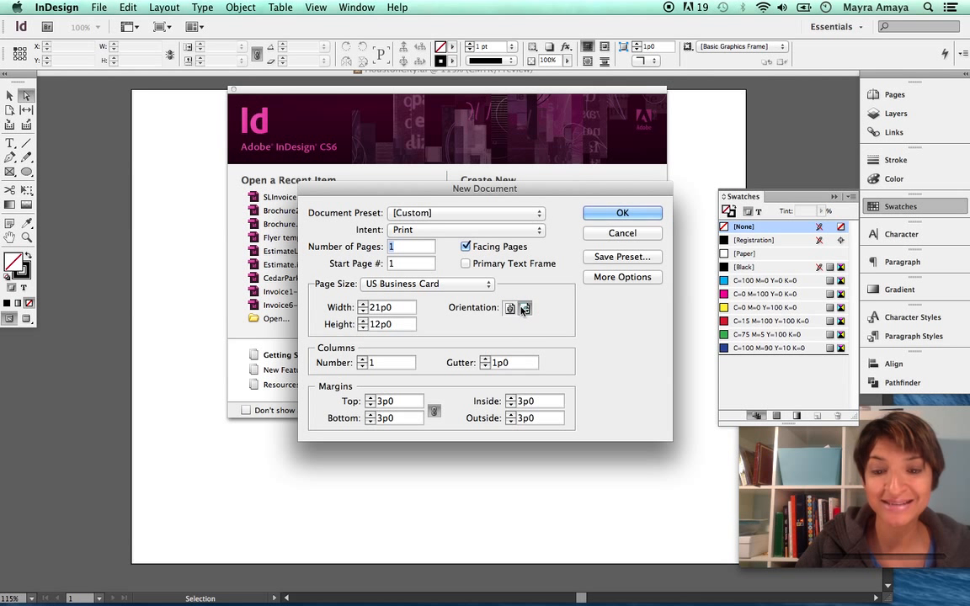
{"action": "left_click", "coordinate": [429, 284]}
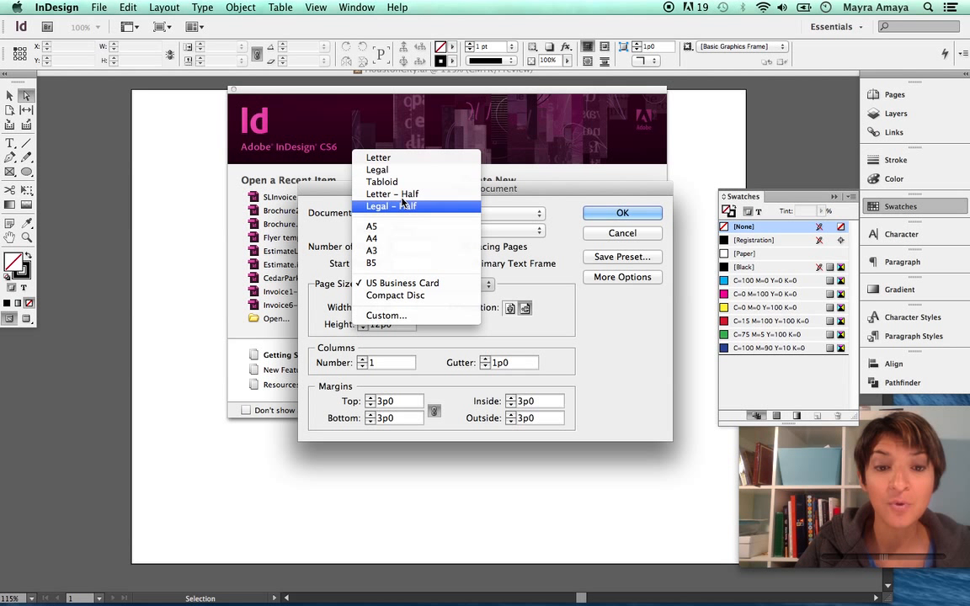
{"action": "left_click", "coordinate": [578, 337]}
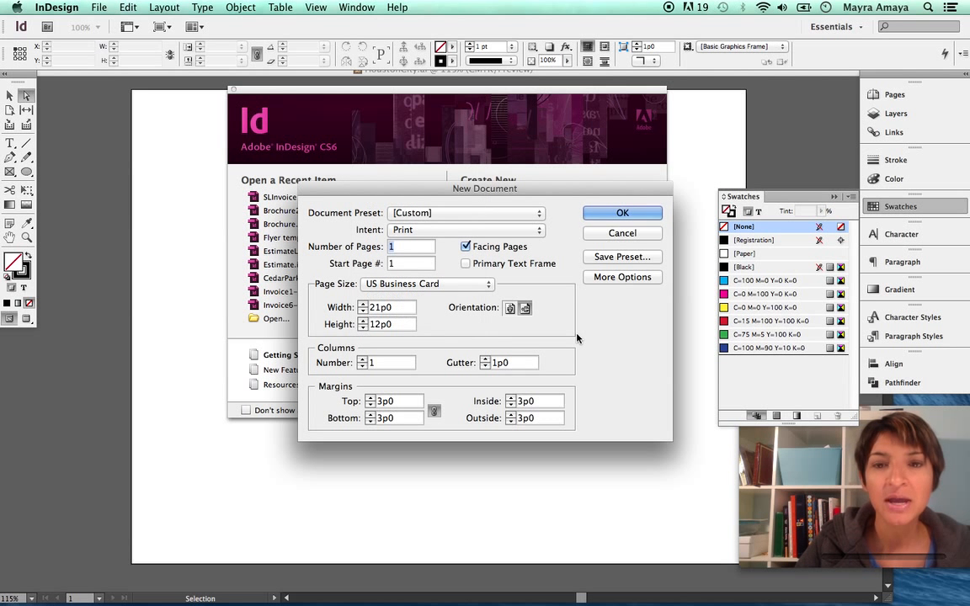
{"action": "left_click", "coordinate": [623, 233]}
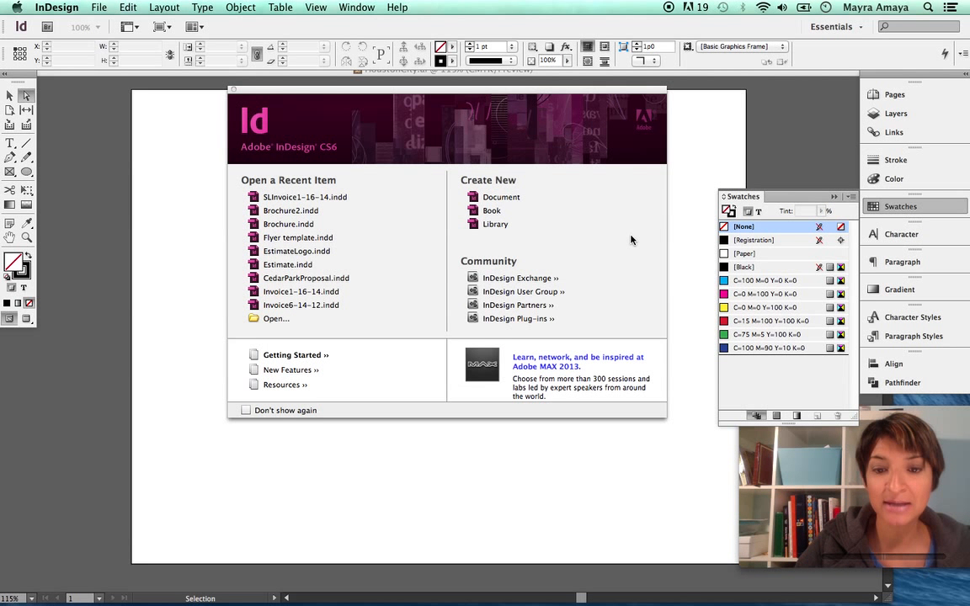
Set the horizontal and vertical ruler units to inches in the Units & Increments preferences
{"action": "left_click", "coordinate": [58, 7]}
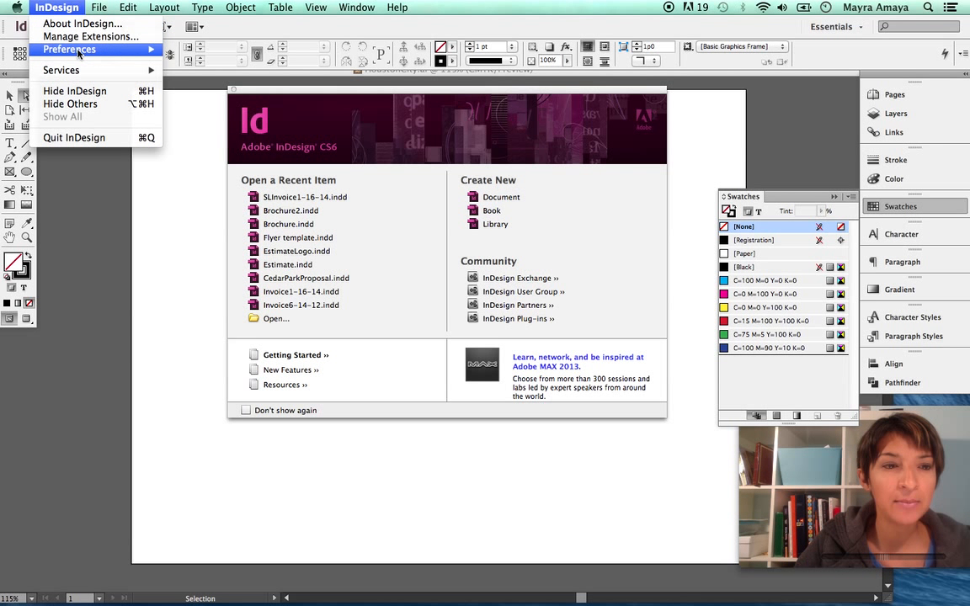
{"action": "mouse_move", "coordinate": [77, 53]}
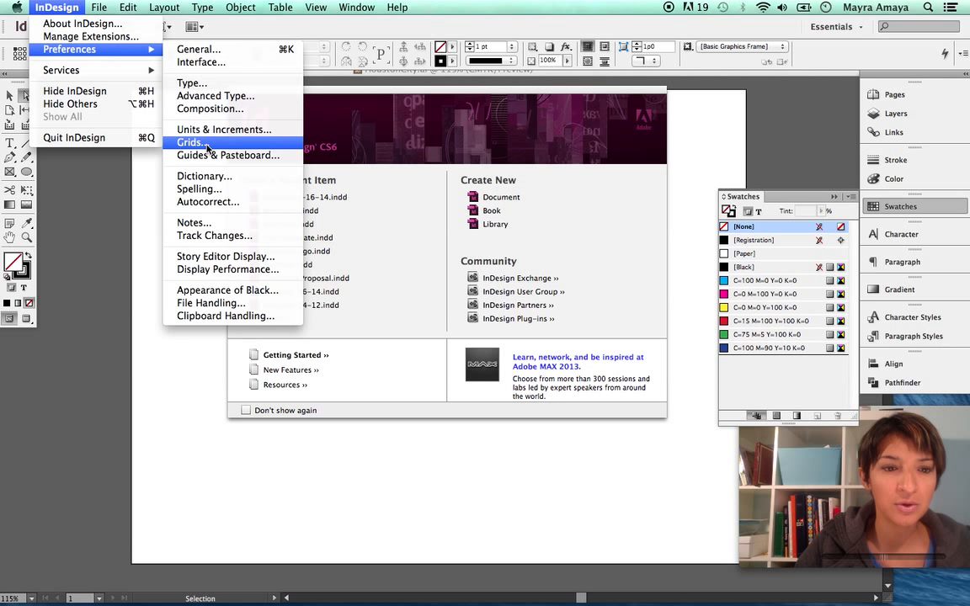
{"action": "left_click", "coordinate": [199, 49]}
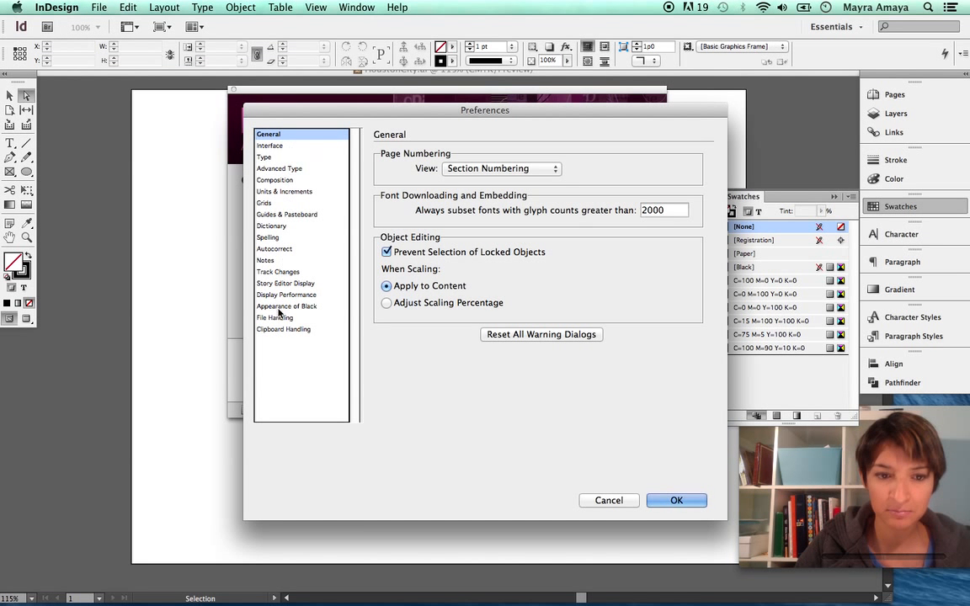
{"action": "left_click", "coordinate": [277, 192]}
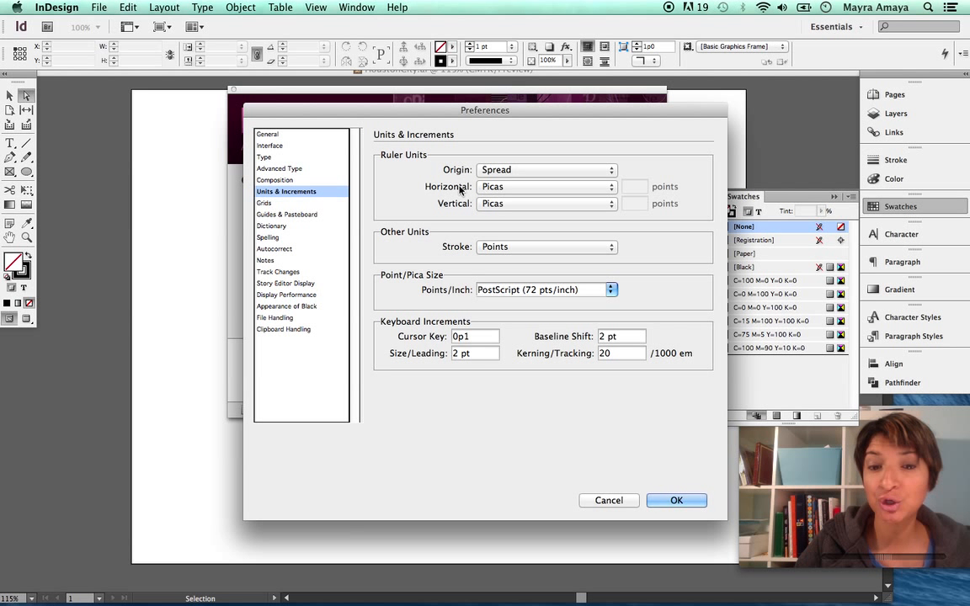
{"action": "left_click", "coordinate": [515, 189]}
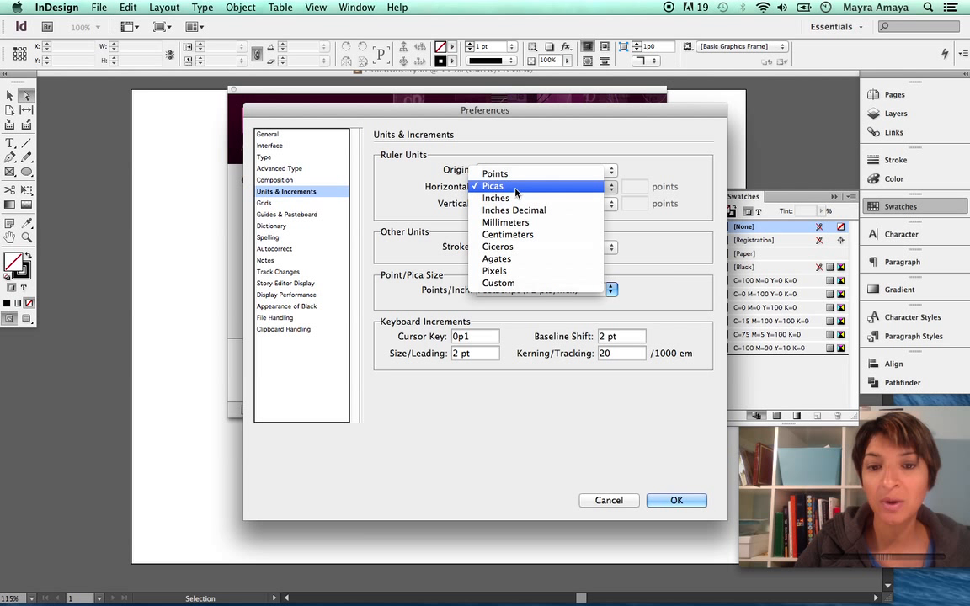
{"action": "left_click", "coordinate": [515, 198]}
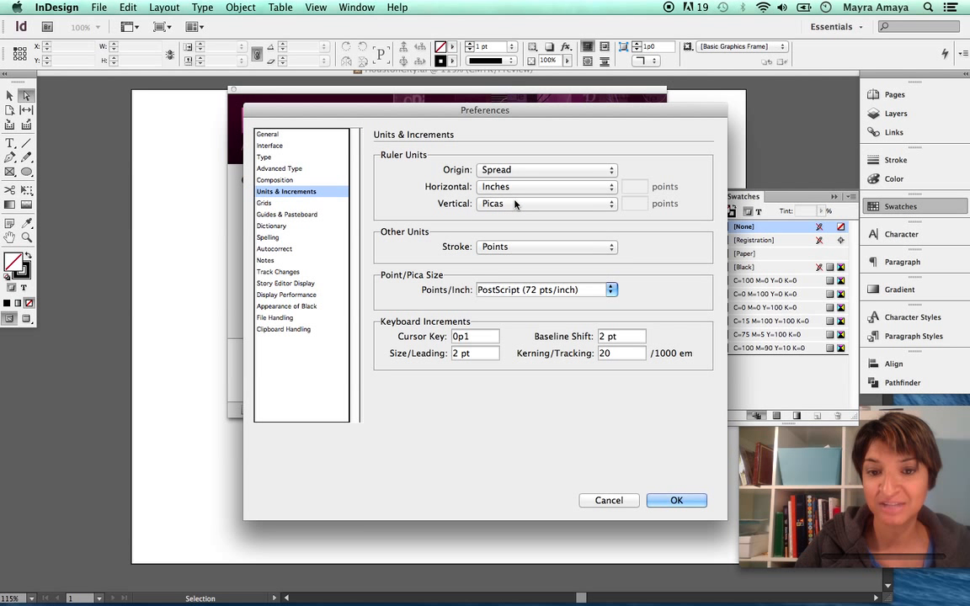
{"action": "left_click", "coordinate": [516, 203]}
{"action": "left_click", "coordinate": [518, 216]}
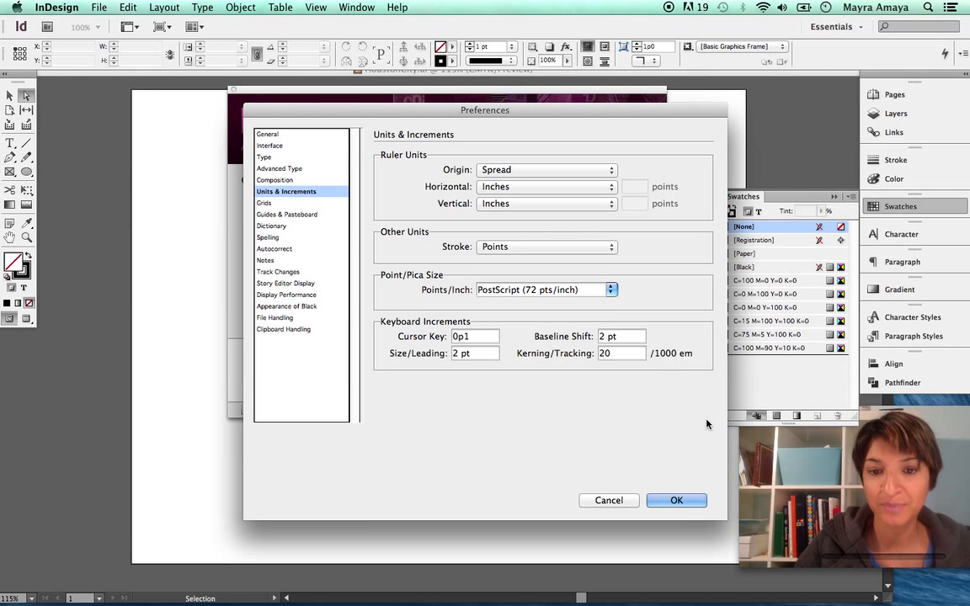
{"action": "left_click", "coordinate": [676, 500]}
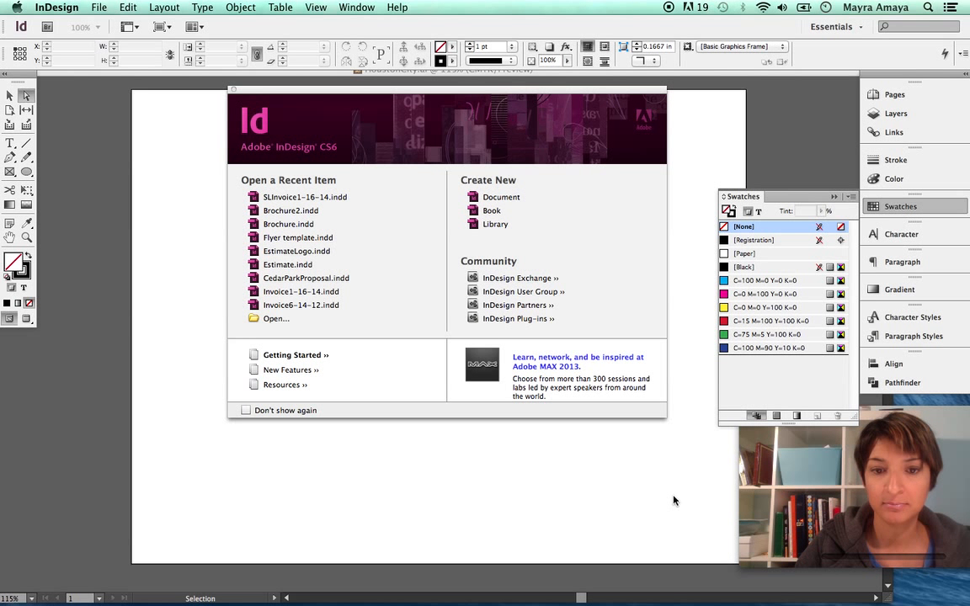
Start a new document with the US Business Card page size and expand the dialog to include the bleed and slug options
{"action": "left_click", "coordinate": [503, 197]}
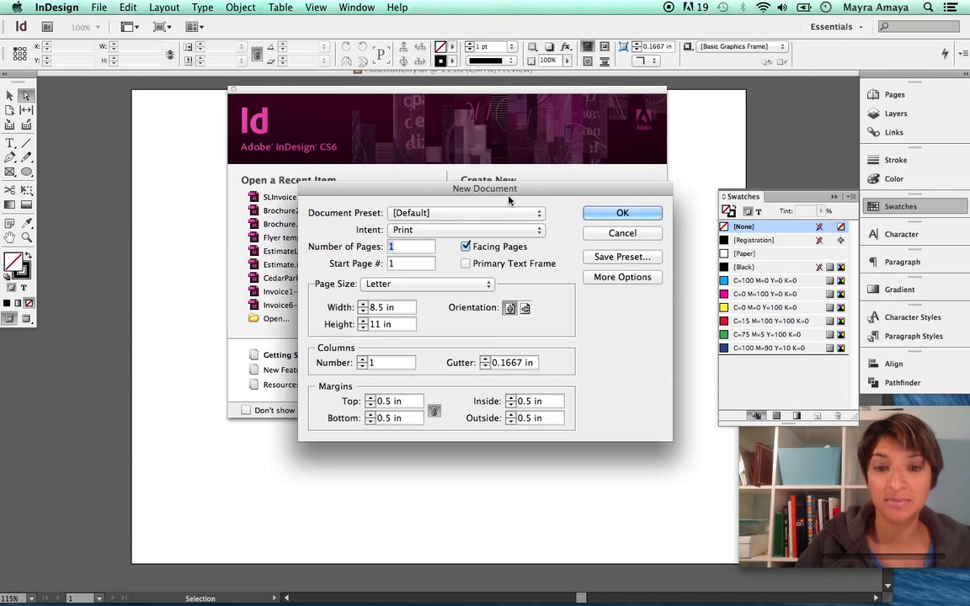
{"action": "left_click", "coordinate": [396, 287]}
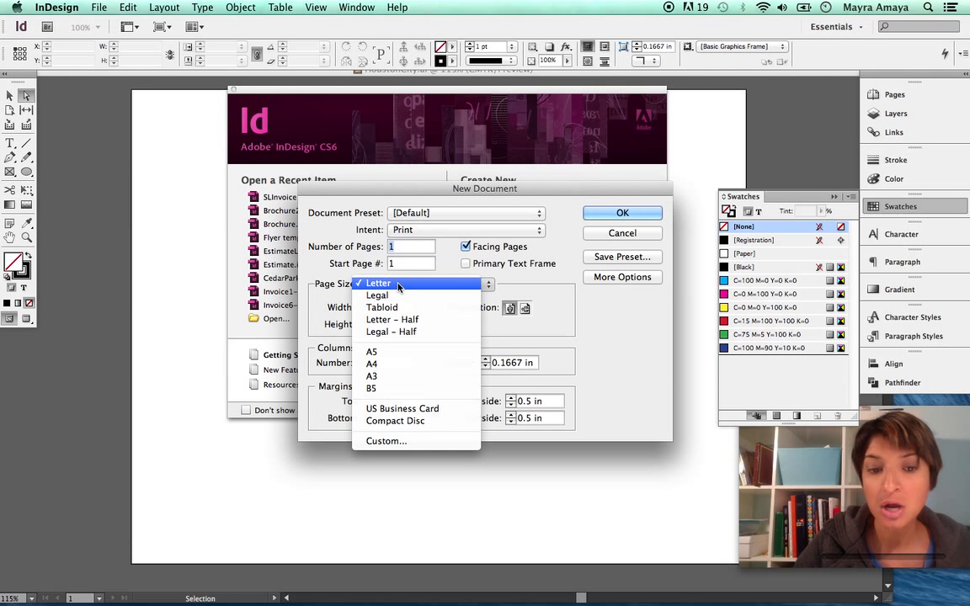
{"action": "left_click", "coordinate": [402, 409]}
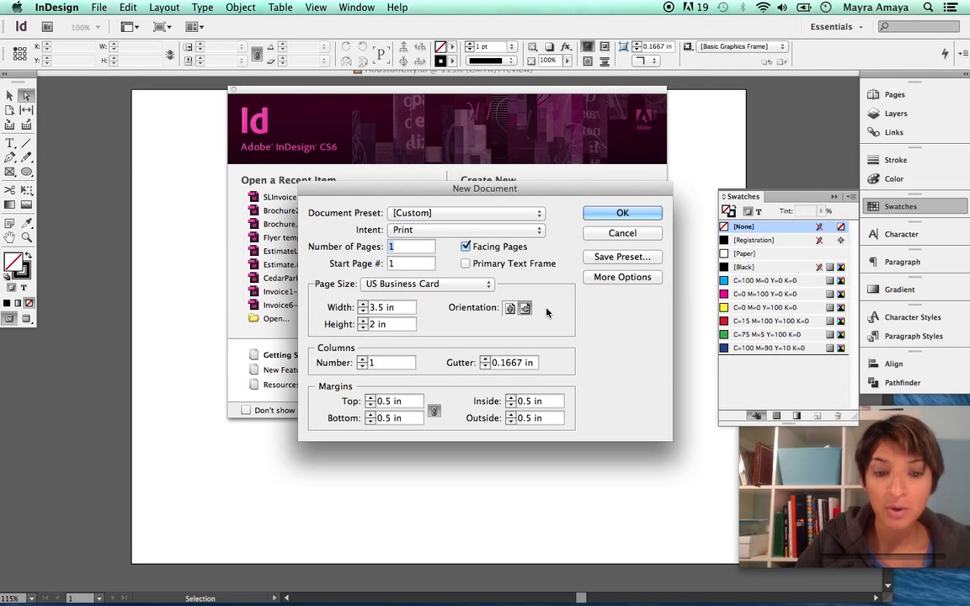
{"action": "left_click", "coordinate": [608, 280]}
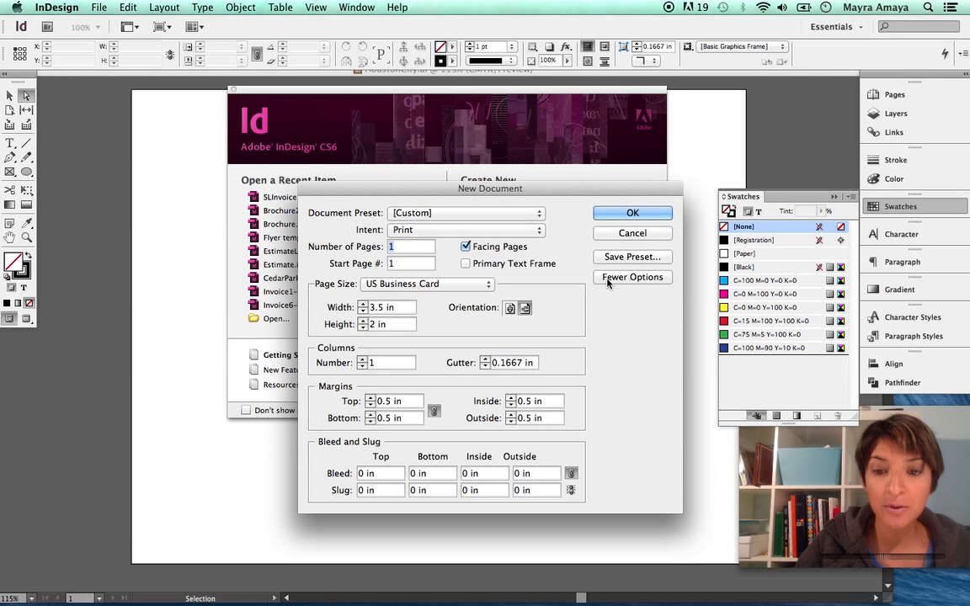
{"action": "left_click", "coordinate": [608, 279]}
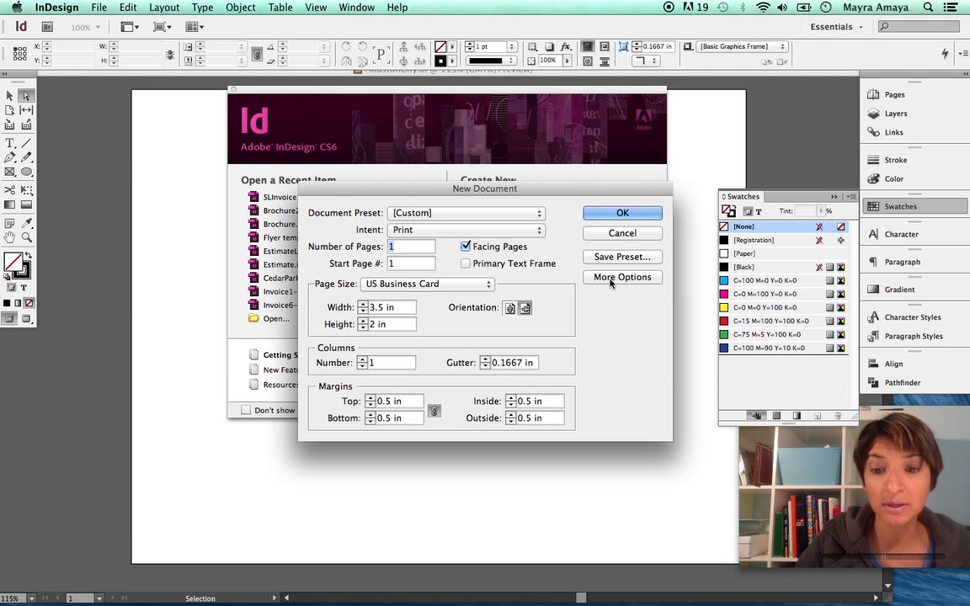
{"action": "left_click", "coordinate": [609, 280]}
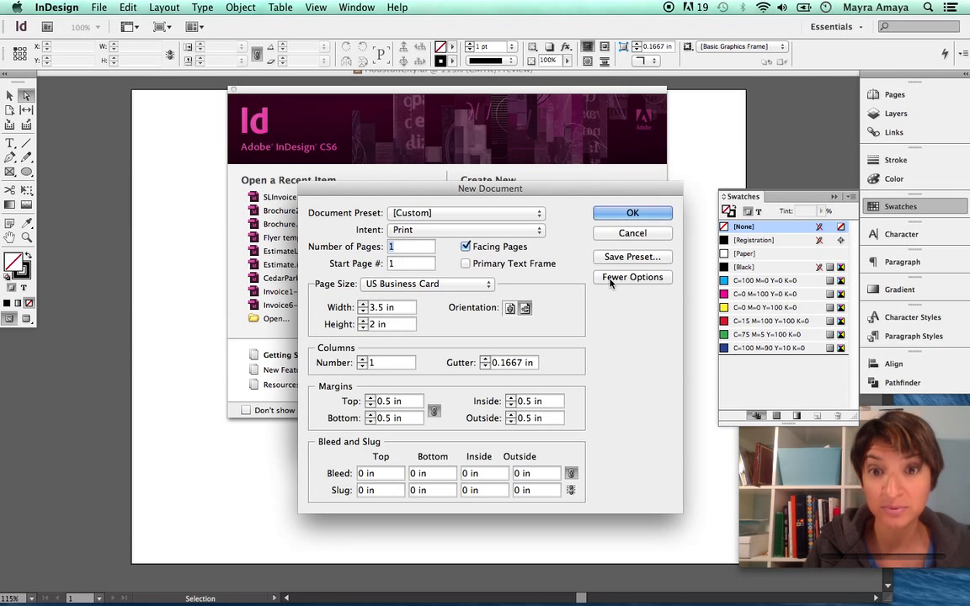
Set all four page margins of the new document to 0.25 in
{"action": "double_click", "coordinate": [388, 403]}
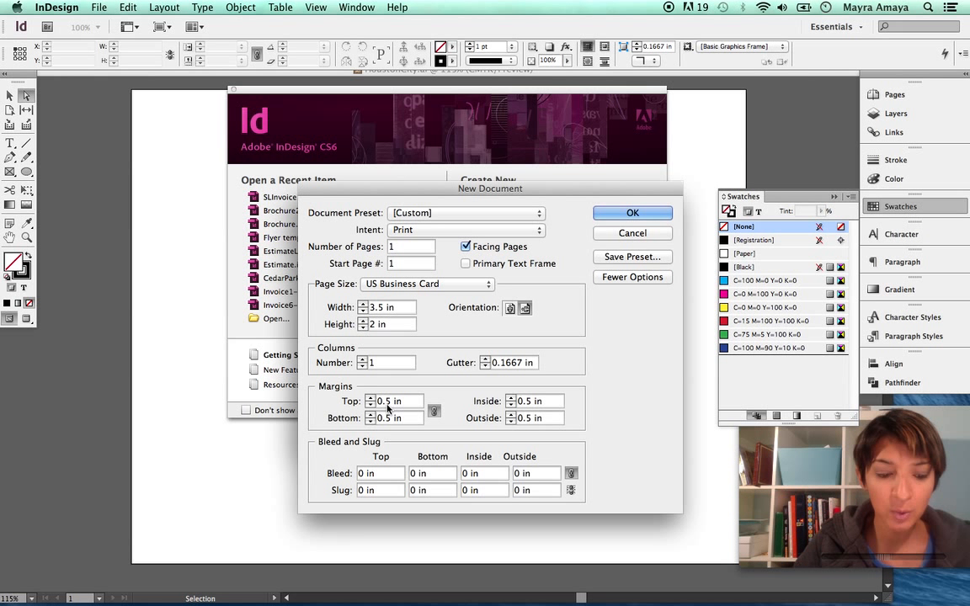
{"action": "type", "text": "0.25"}
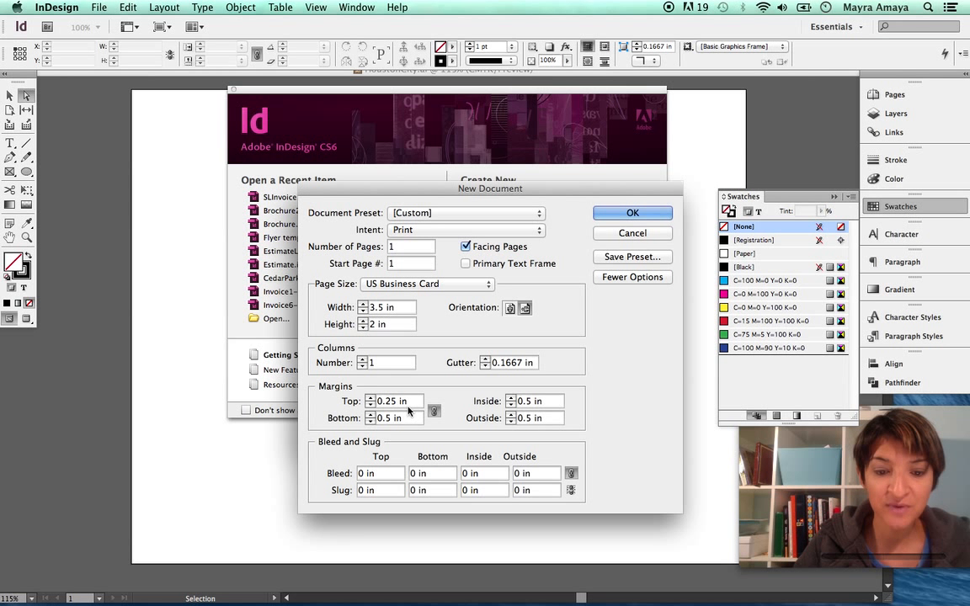
{"action": "left_click", "coordinate": [408, 419]}
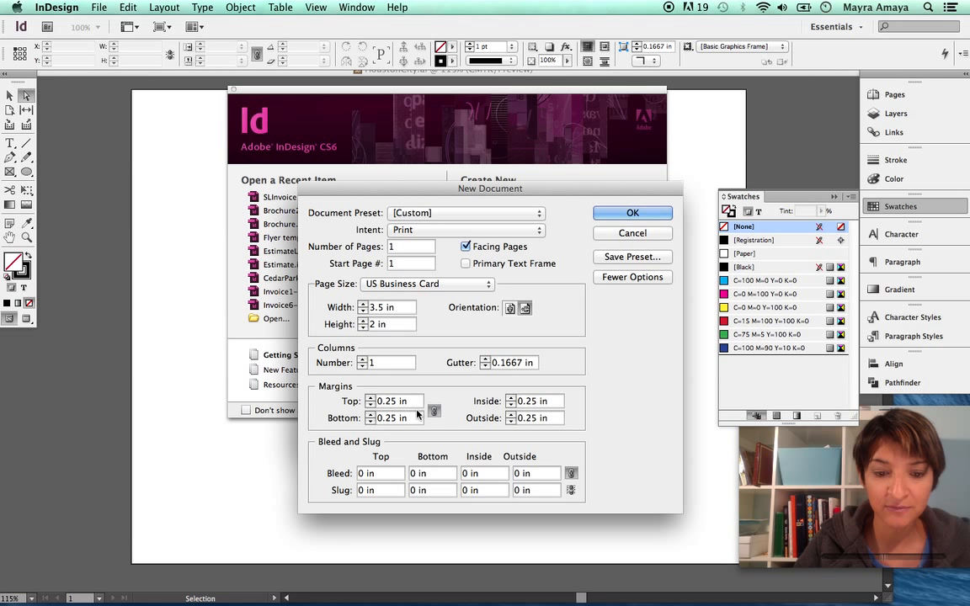
Set the bleed to 0.125 in on all sides, create the document, and collapse the swatches
{"action": "left_click", "coordinate": [415, 403]}
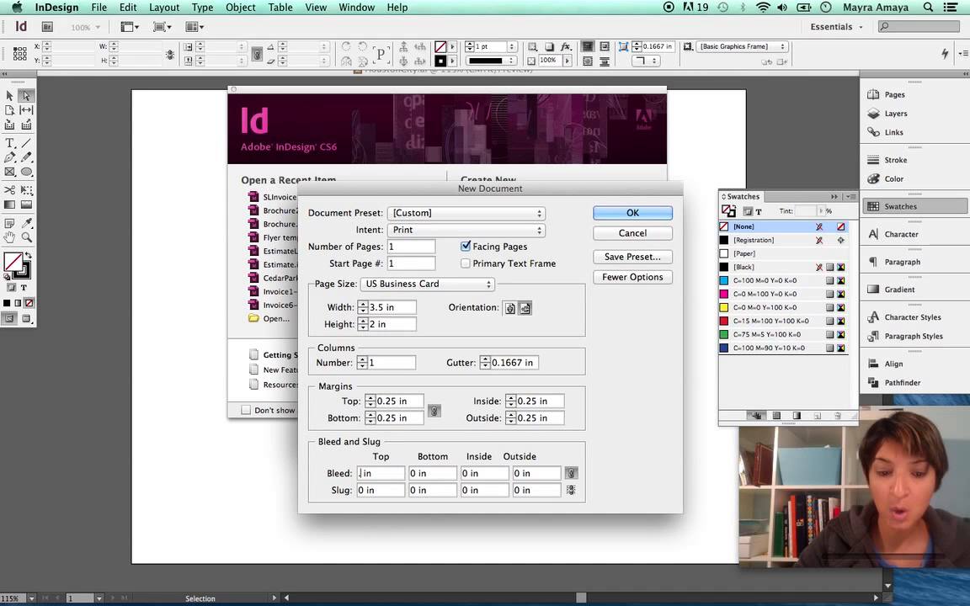
{"action": "type", "text": ".125"}
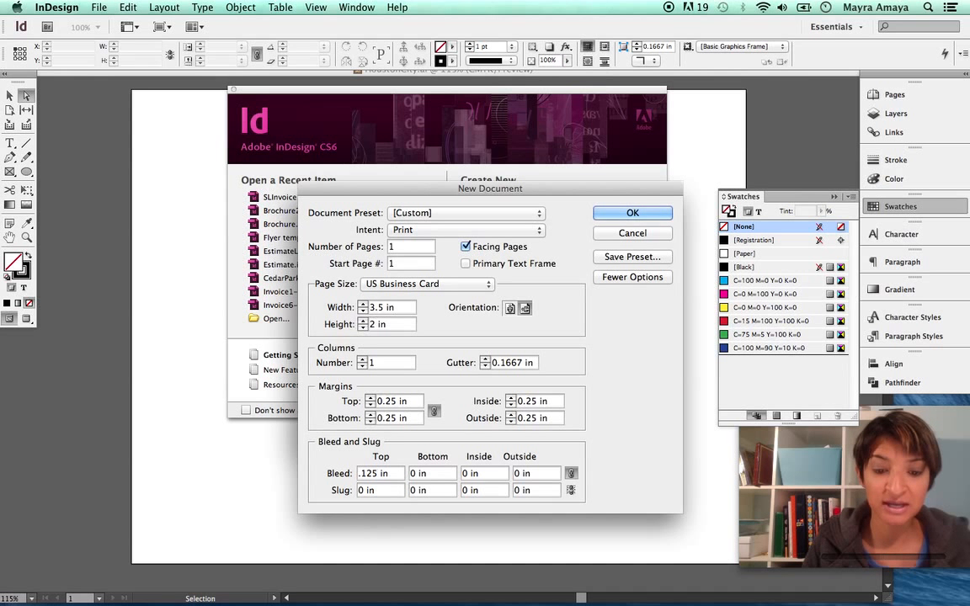
{"action": "key", "text": "Tab"}
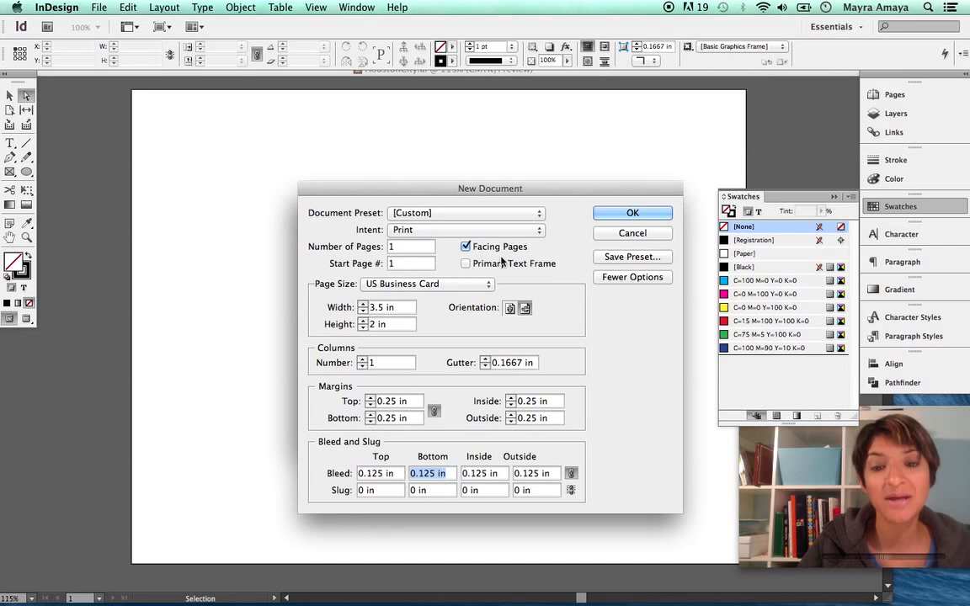
{"action": "key", "text": "Return"}
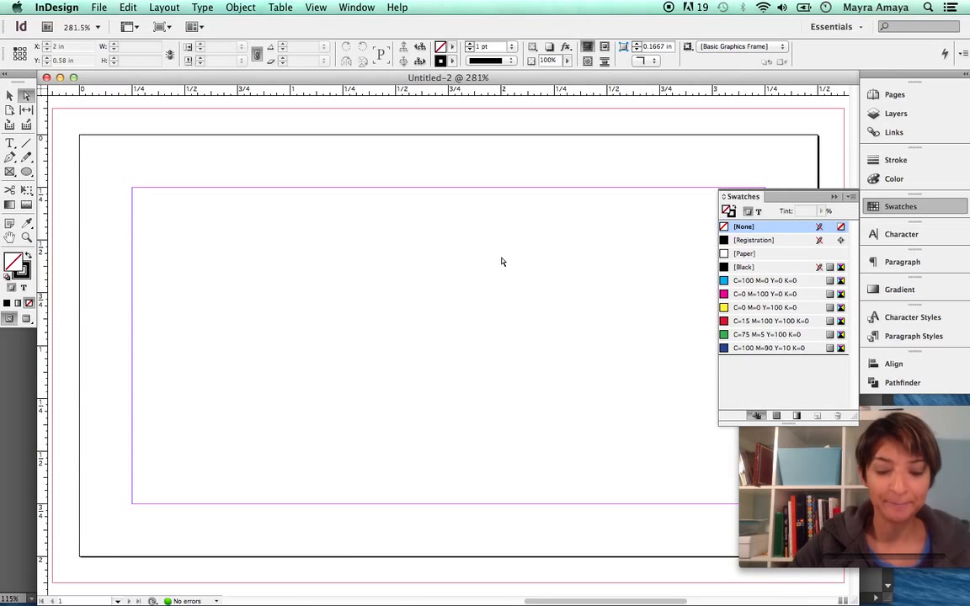
{"action": "key", "text": "super+minus"}
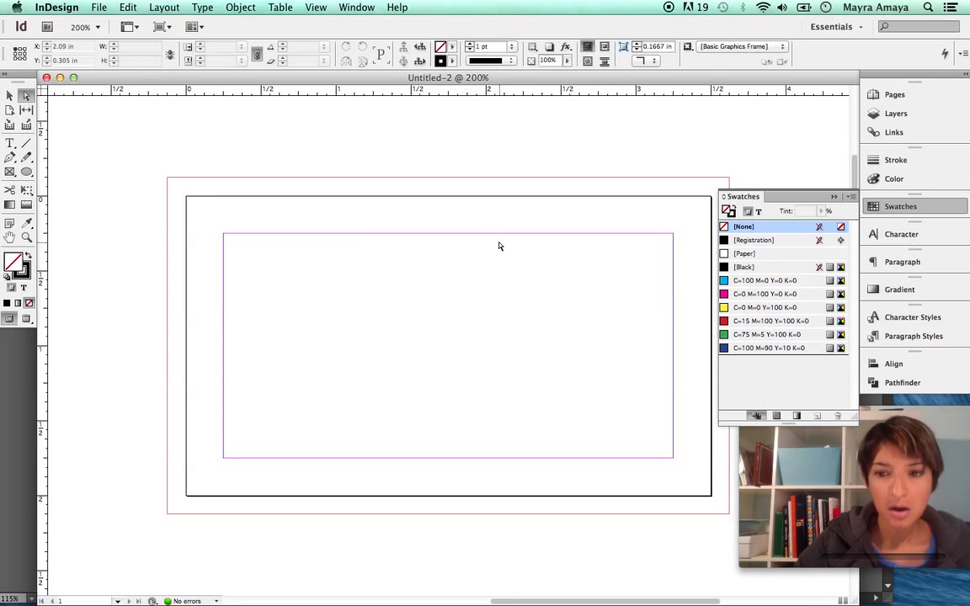
{"action": "left_click", "coordinate": [834, 198]}
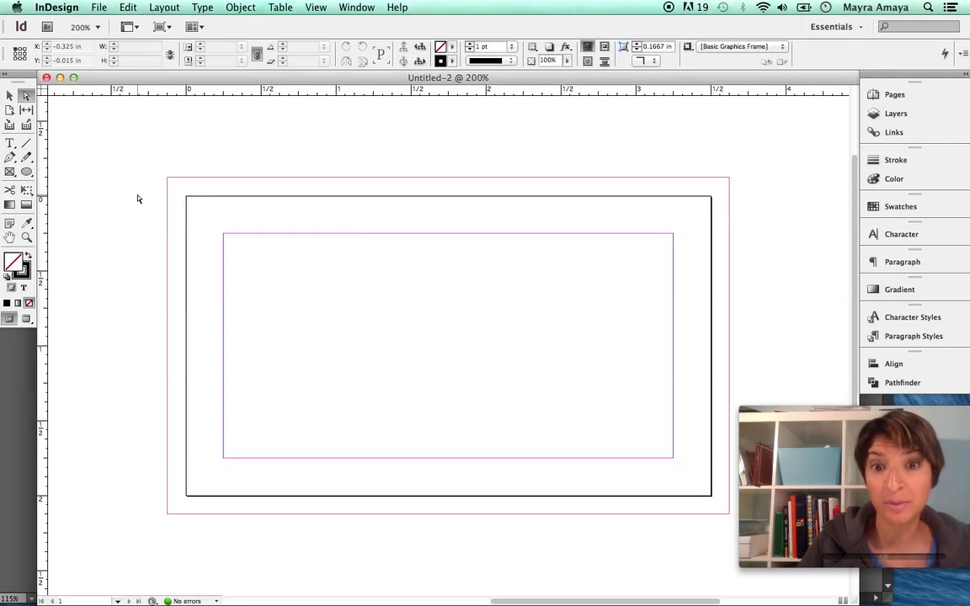
Draw a rectangle frame about 1.07 in wide and 0.82 in high in the upper-left area of the card
{"action": "left_click", "coordinate": [8, 172]}
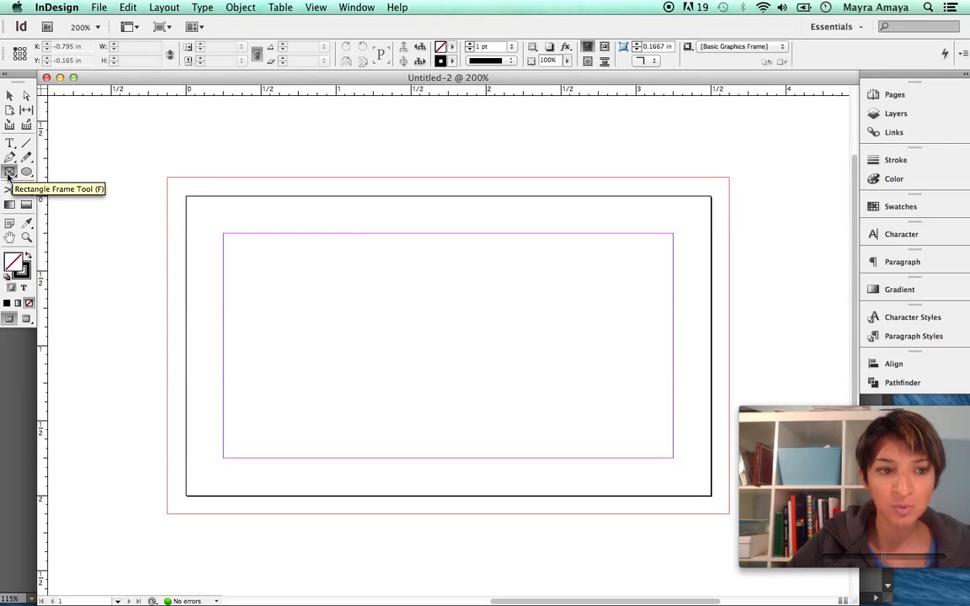
{"action": "left_click", "coordinate": [9, 173]}
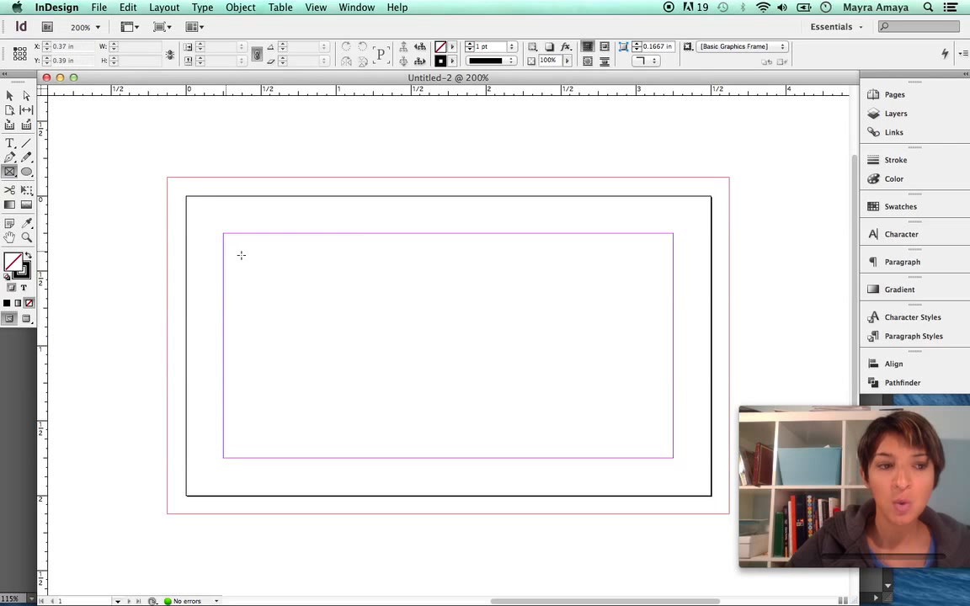
{"action": "left_click_drag", "start_coordinate": [255, 253], "coordinate": [415, 375]}
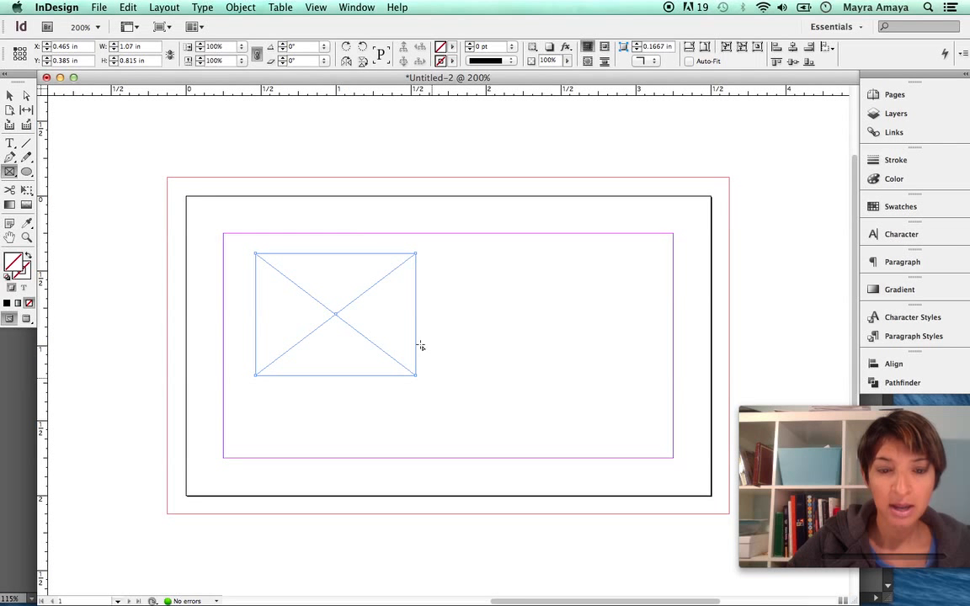
Place HoustonCity.ai from the Desktop into the selected frame
{"action": "left_click", "coordinate": [99, 8]}
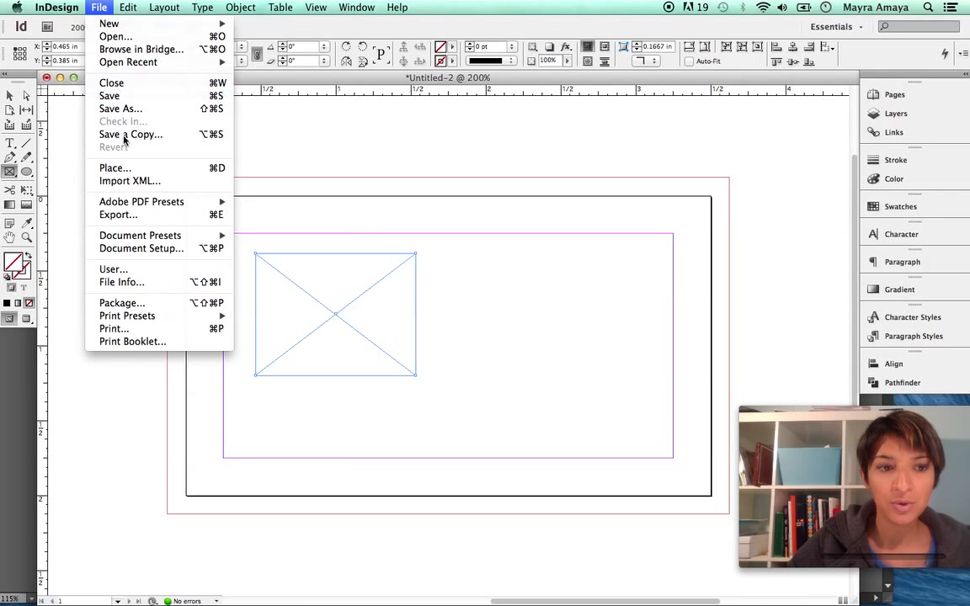
{"action": "left_click", "coordinate": [118, 169]}
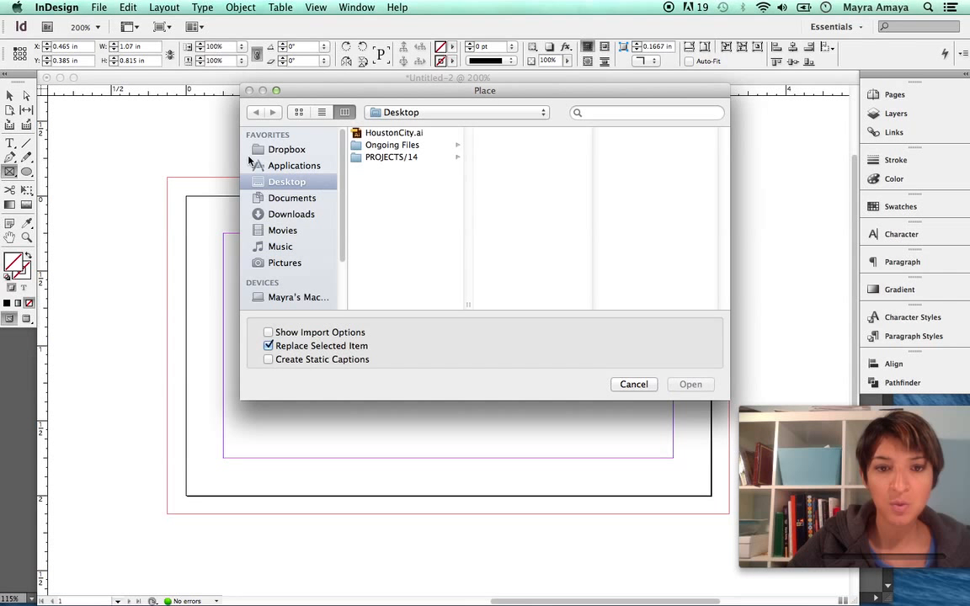
{"action": "left_click", "coordinate": [267, 182]}
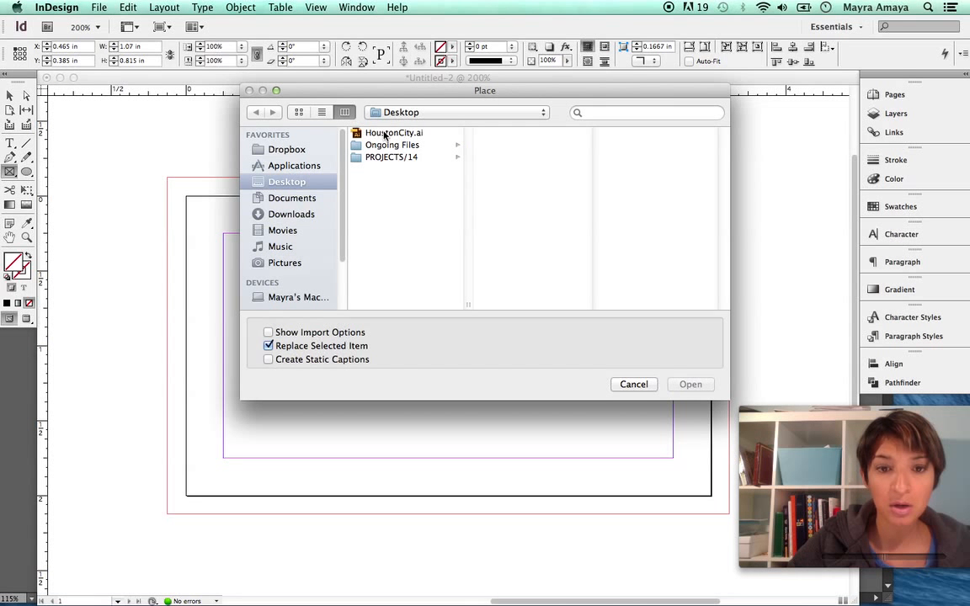
{"action": "left_click", "coordinate": [384, 134]}
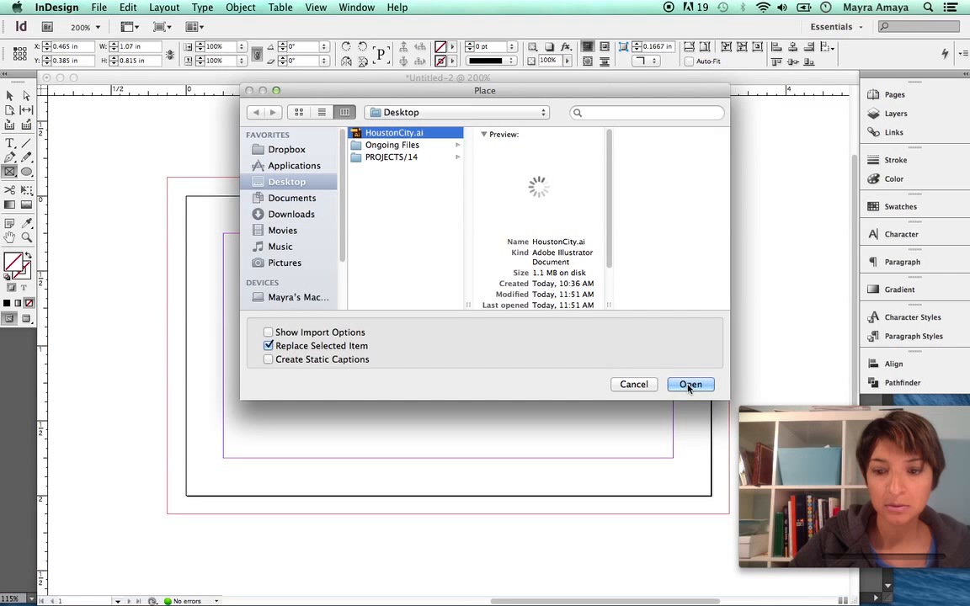
{"action": "left_click", "coordinate": [689, 384]}
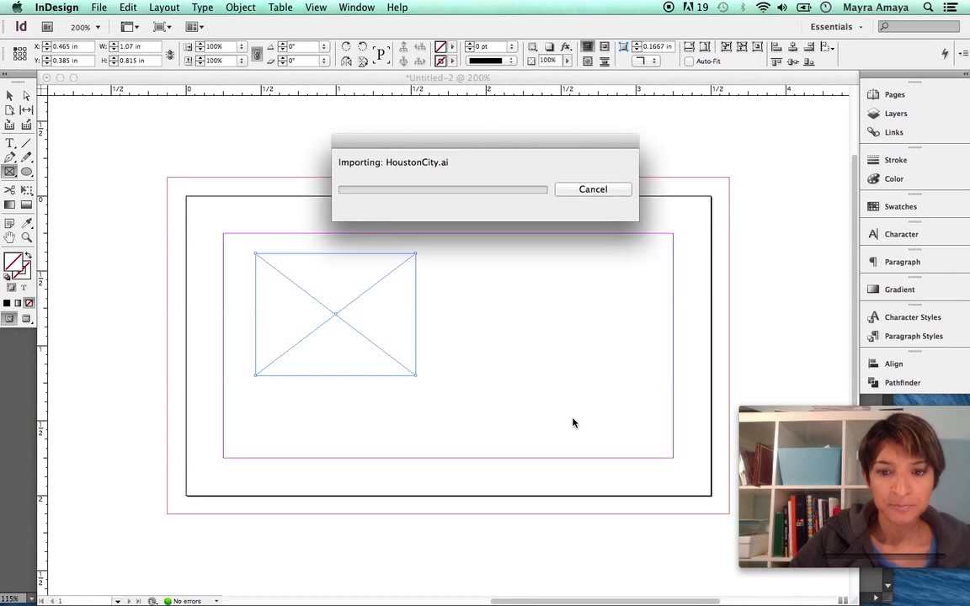
Enlarge the frame to about 1.47 × 1.34 in to uncover the whole logo, and scale the frame and logo down together
{"action": "left_click", "coordinate": [9, 95]}
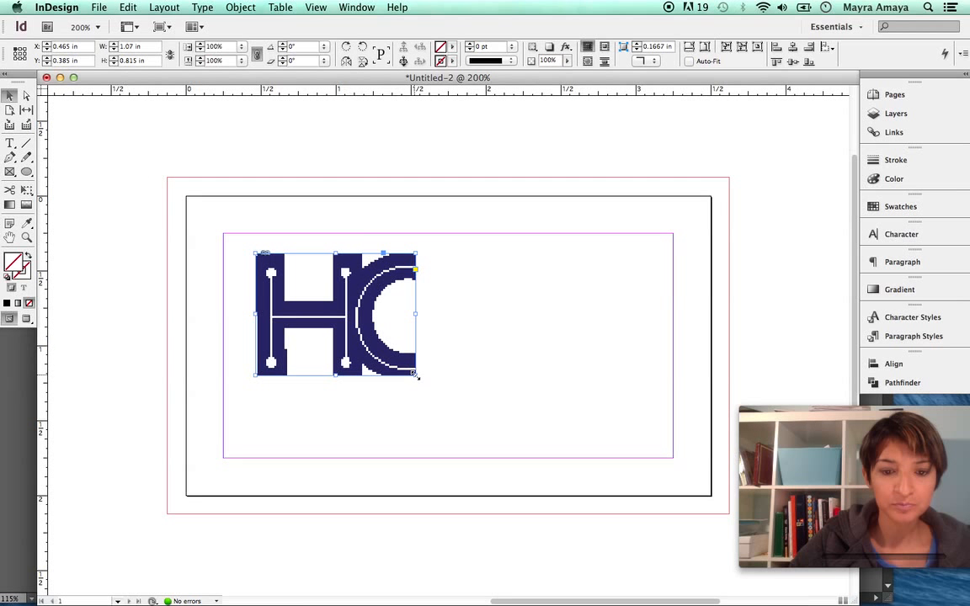
{"action": "left_click_drag", "start_coordinate": [417, 377], "coordinate": [476, 455]}
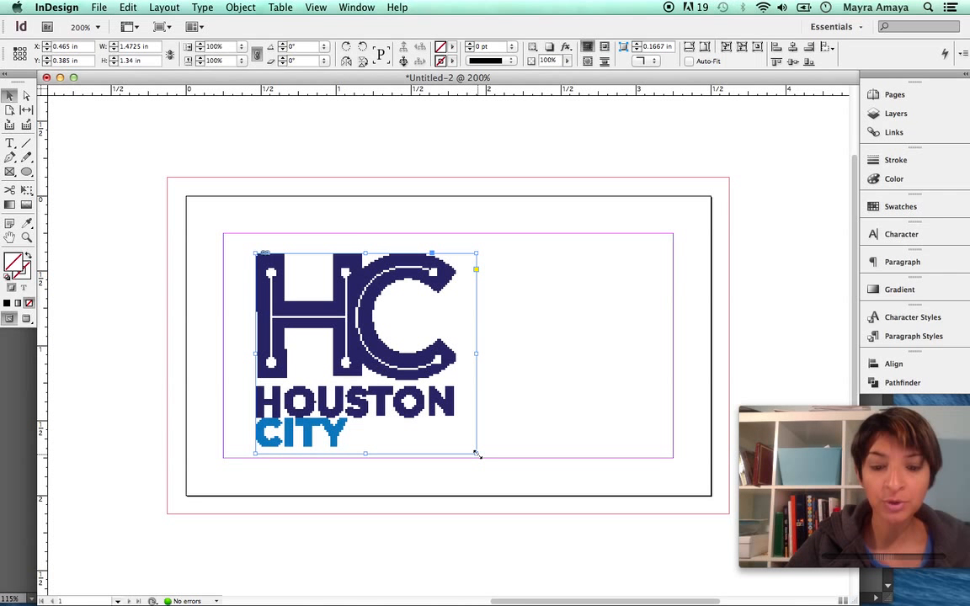
{"action": "left_click_drag", "start_coordinate": [476, 453], "coordinate": [389, 373]}
Deselect the logo, preview the card in Presentation mode, and return to the normal view
{"action": "left_click", "coordinate": [419, 394]}
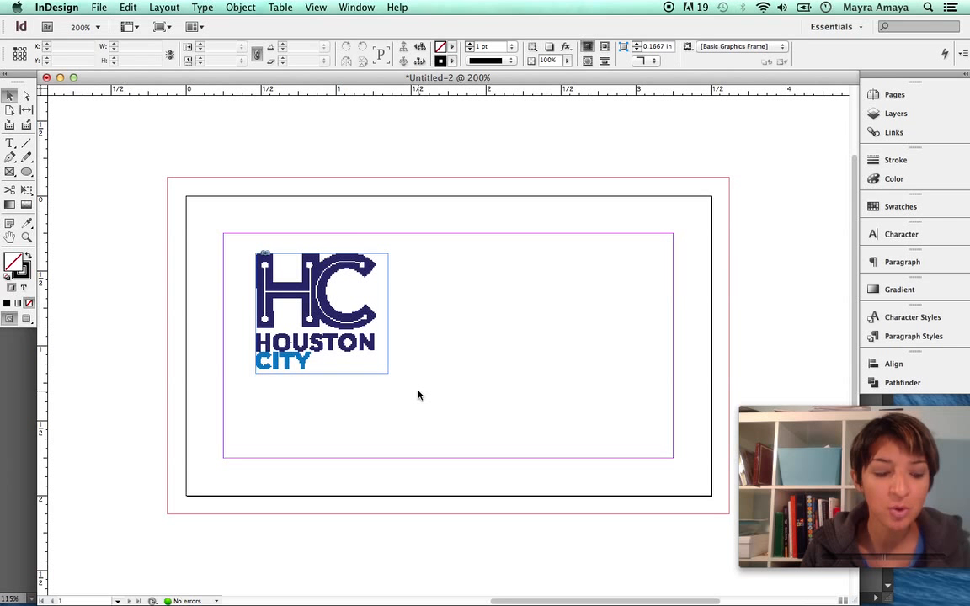
{"action": "key", "text": "shift+w"}
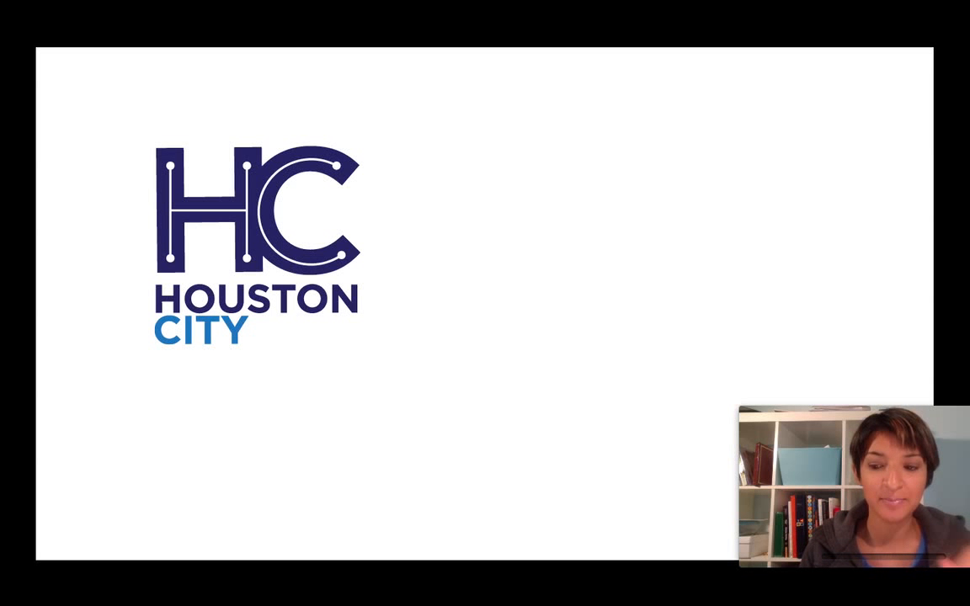
{"action": "key", "text": "shift+w"}
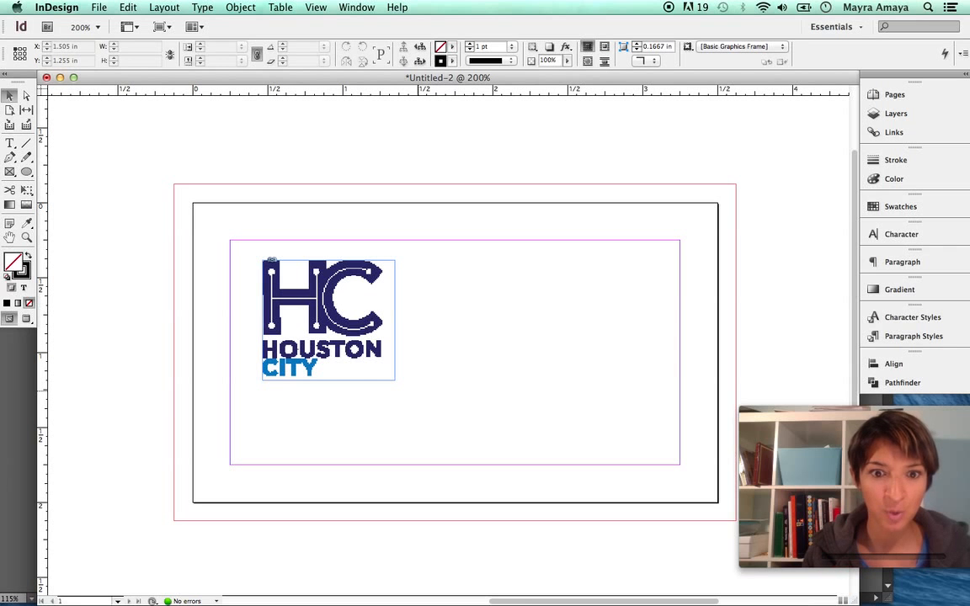
Switch to Illustrator, select the entire Houston City logo artwork, and return to InDesign
{"action": "key", "text": "super+Tab"}
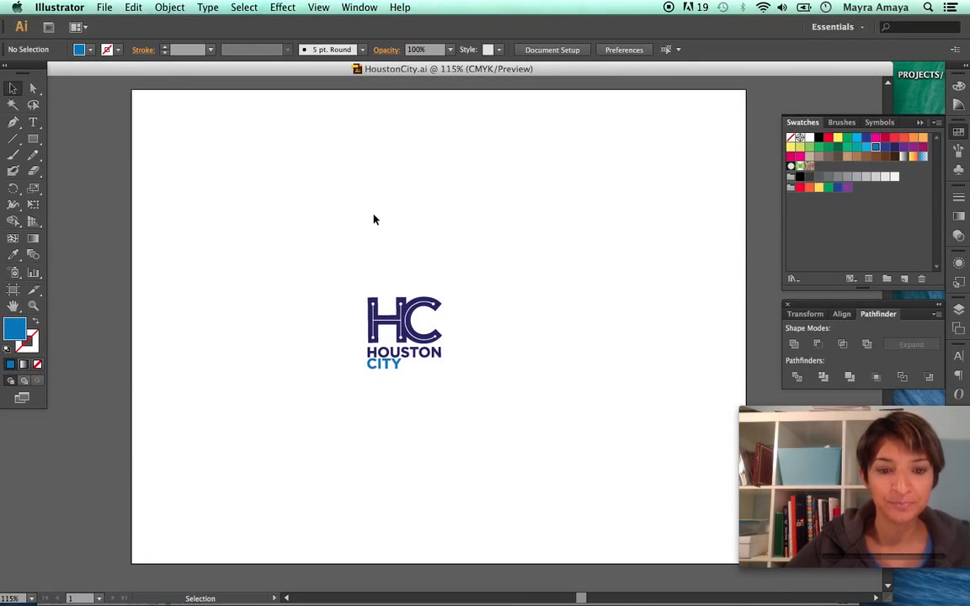
{"action": "left_click_drag", "start_coordinate": [326, 244], "coordinate": [505, 434]}
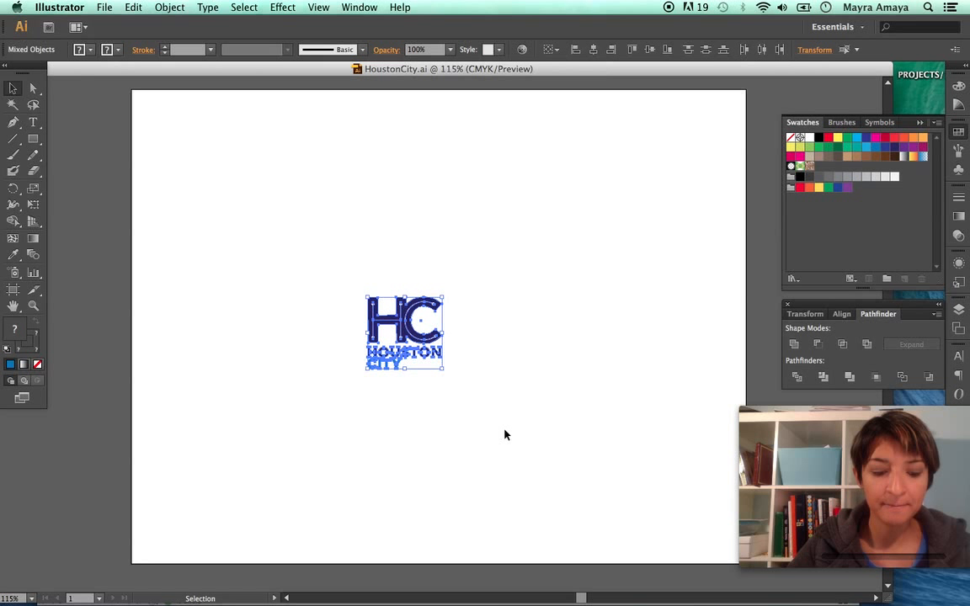
{"action": "key", "text": "a"}
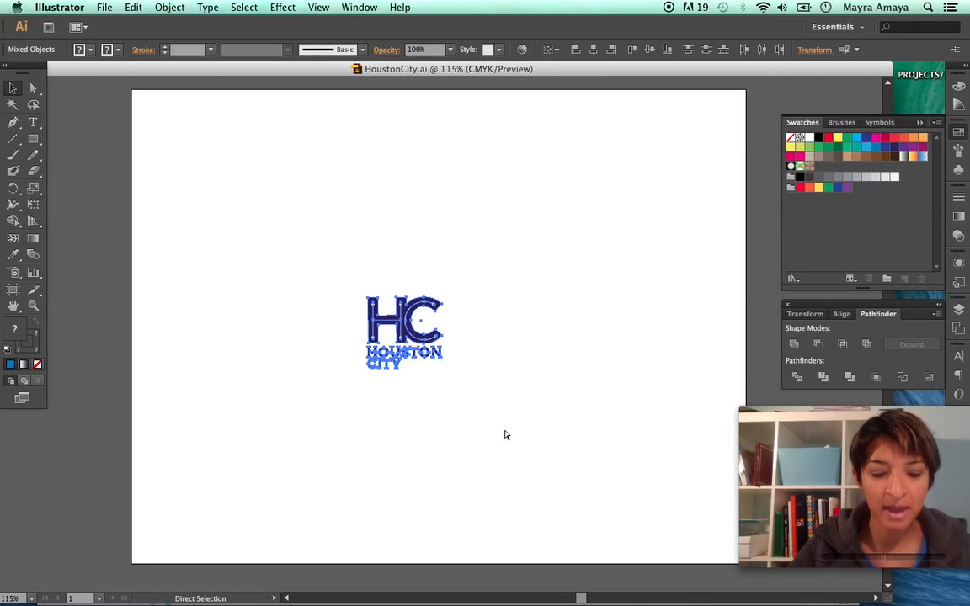
{"action": "key", "text": "v"}
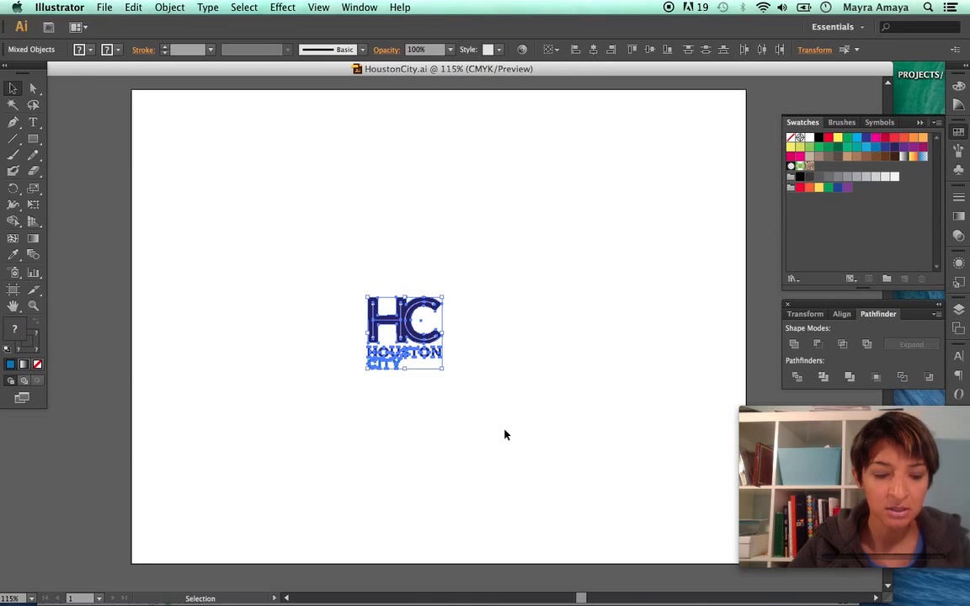
{"action": "key", "text": "a"}
{"action": "key", "text": "super+Tab"}
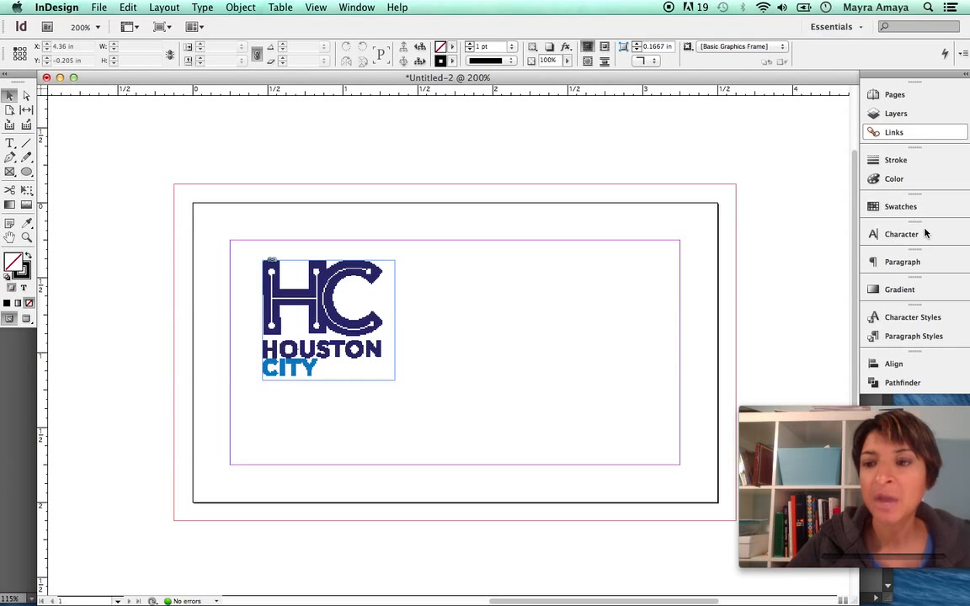
Show the colour swatches, paste the copied Houston City logo onto the card, and move it beside the placed version
{"action": "left_click", "coordinate": [908, 209]}
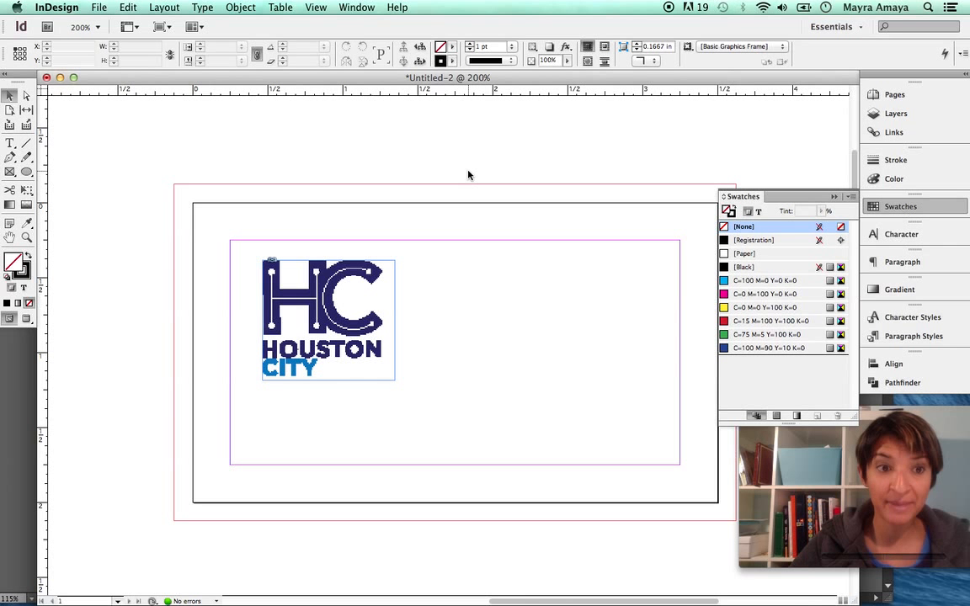
{"action": "left_click", "coordinate": [126, 7]}
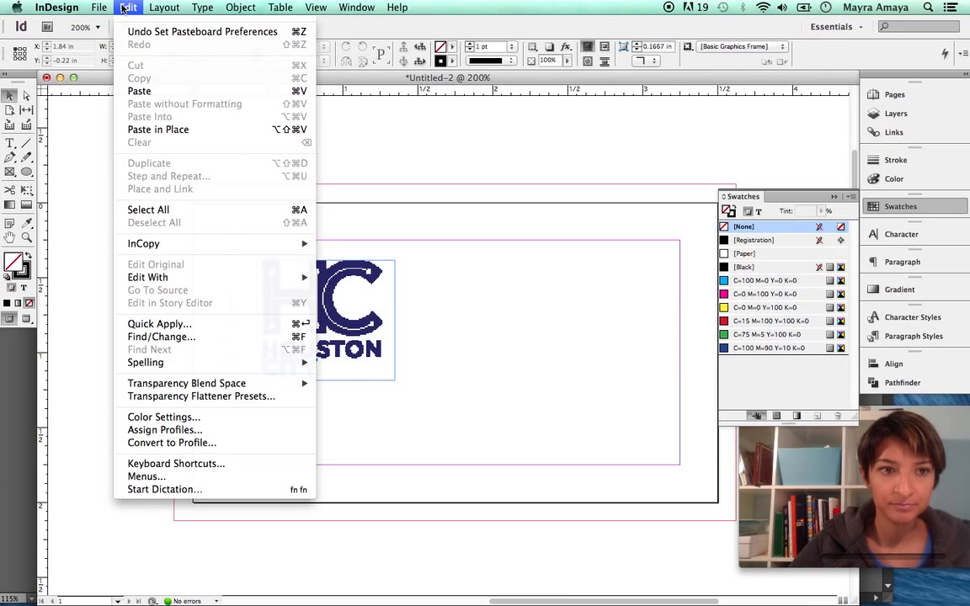
{"action": "left_click", "coordinate": [143, 90]}
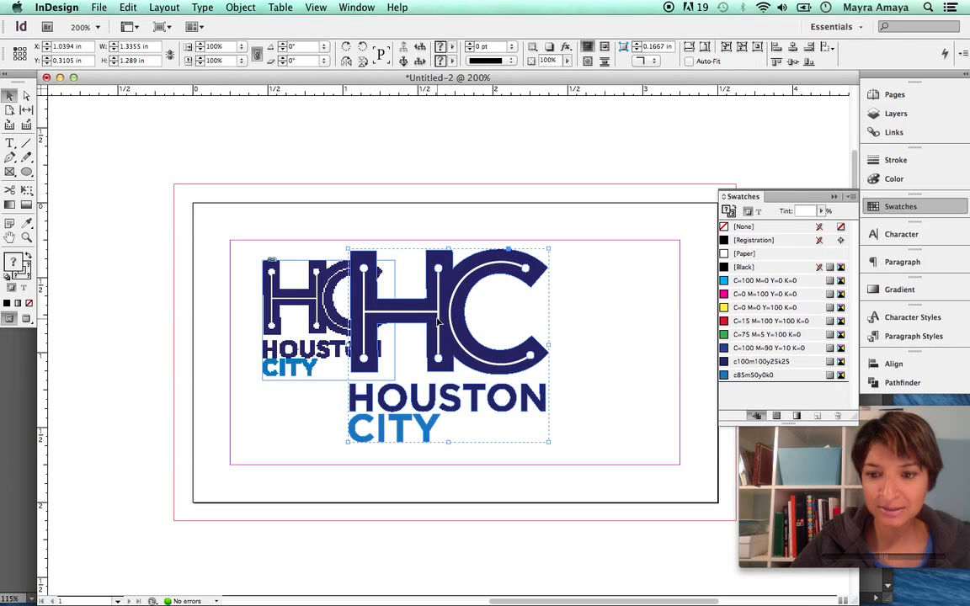
{"action": "left_click_drag", "start_coordinate": [437, 321], "coordinate": [513, 297]}
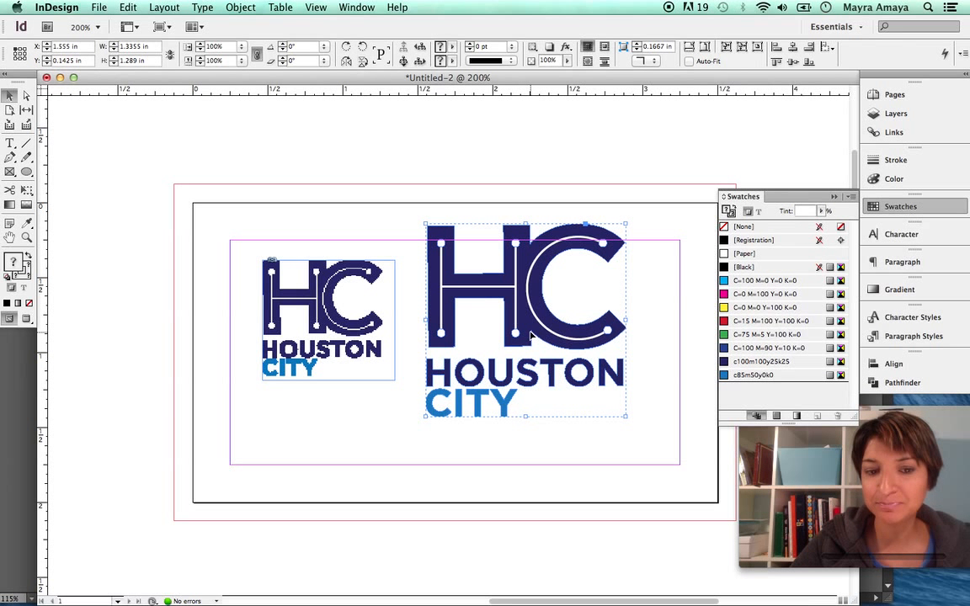
Try pulling the H's upper corner point outward and filling the pasted HC shape with C=0 M=100 Y=0 K=0, and undo both edits
{"action": "left_click", "coordinate": [26, 96]}
{"action": "left_click", "coordinate": [471, 217]}
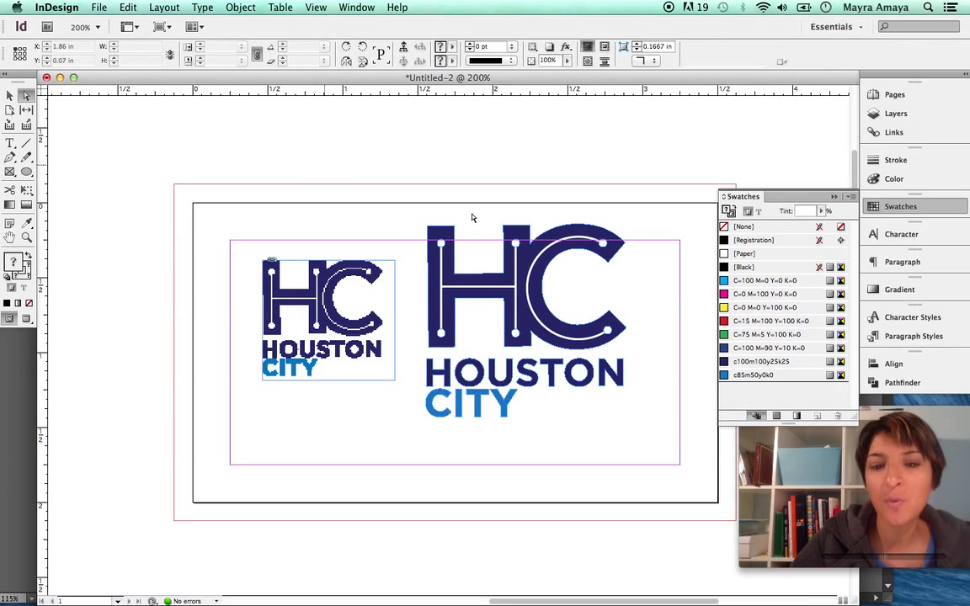
{"action": "left_click", "coordinate": [455, 227]}
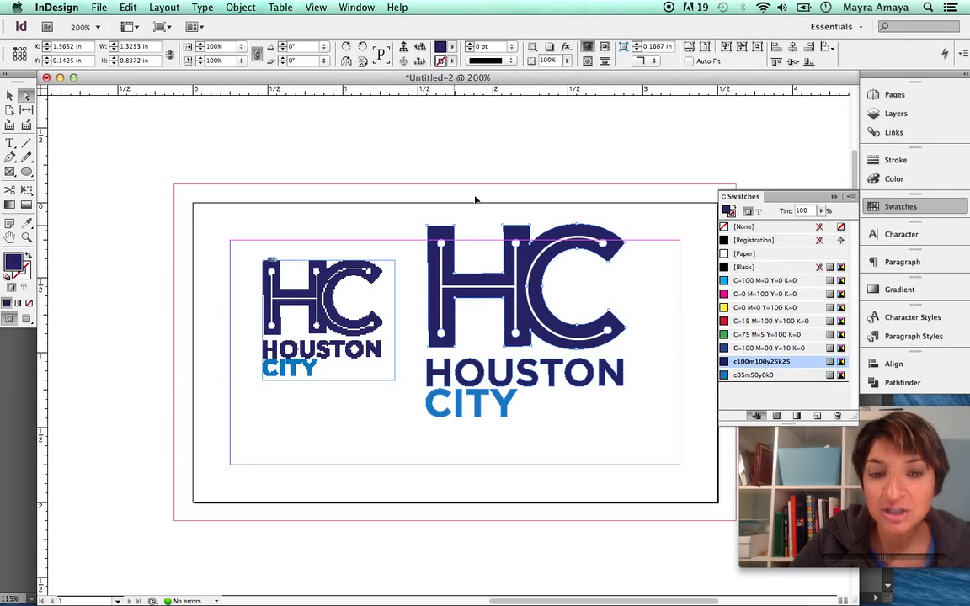
{"action": "mouse_move", "coordinate": [475, 199]}
{"action": "left_mouse_down"}
{"action": "mouse_move", "coordinate": [445, 178]}
{"action": "mouse_move", "coordinate": [473, 195]}
{"action": "left_mouse_up"}
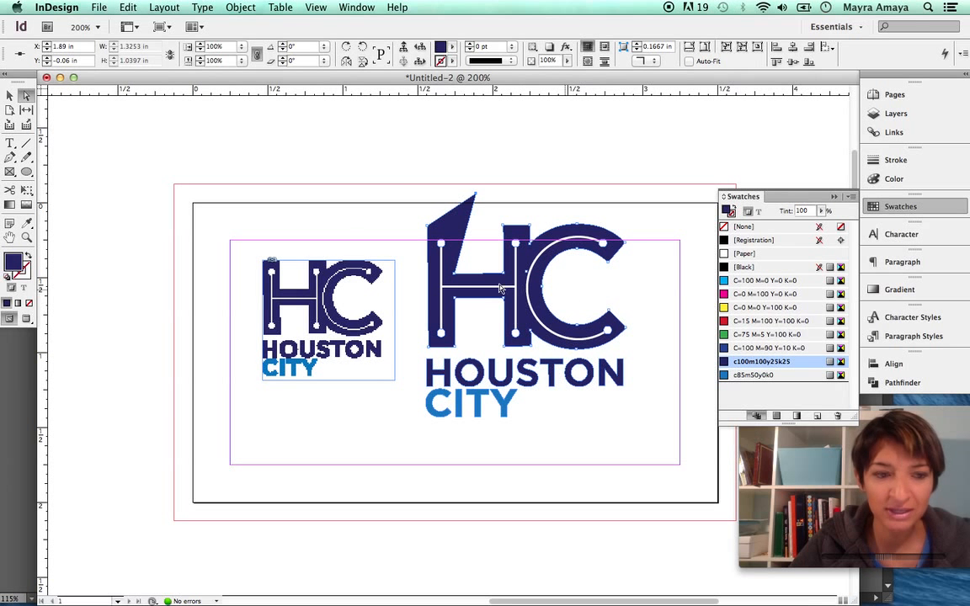
{"action": "left_click", "coordinate": [757, 294]}
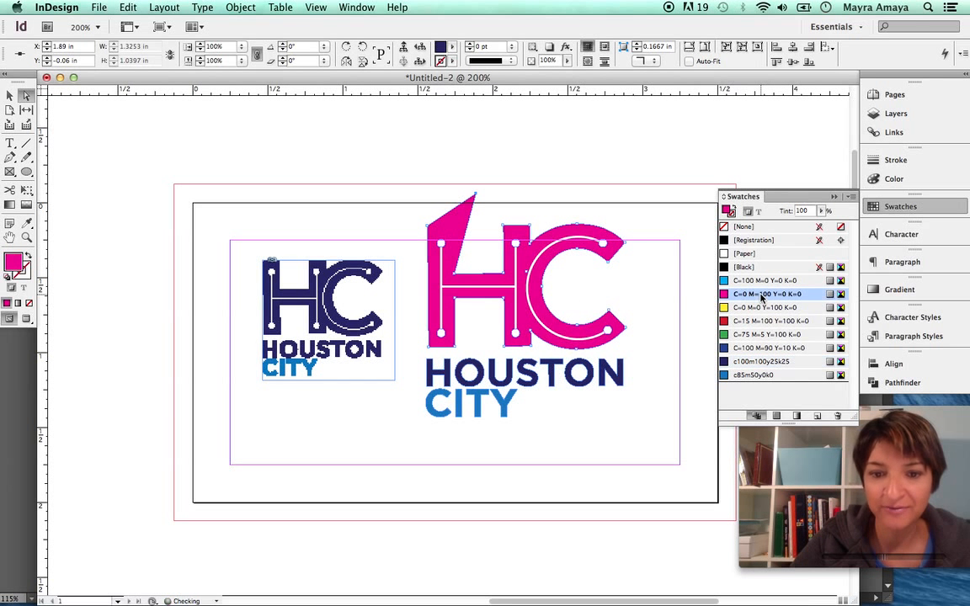
{"action": "left_click", "coordinate": [311, 312]}
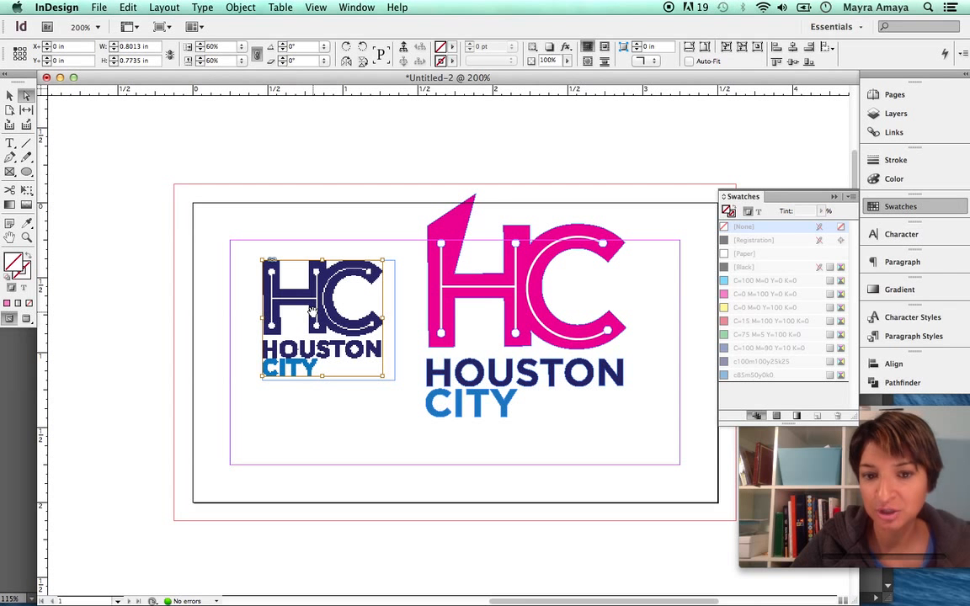
{"action": "key", "text": "super+z"}
{"action": "key", "text": "super+z"}
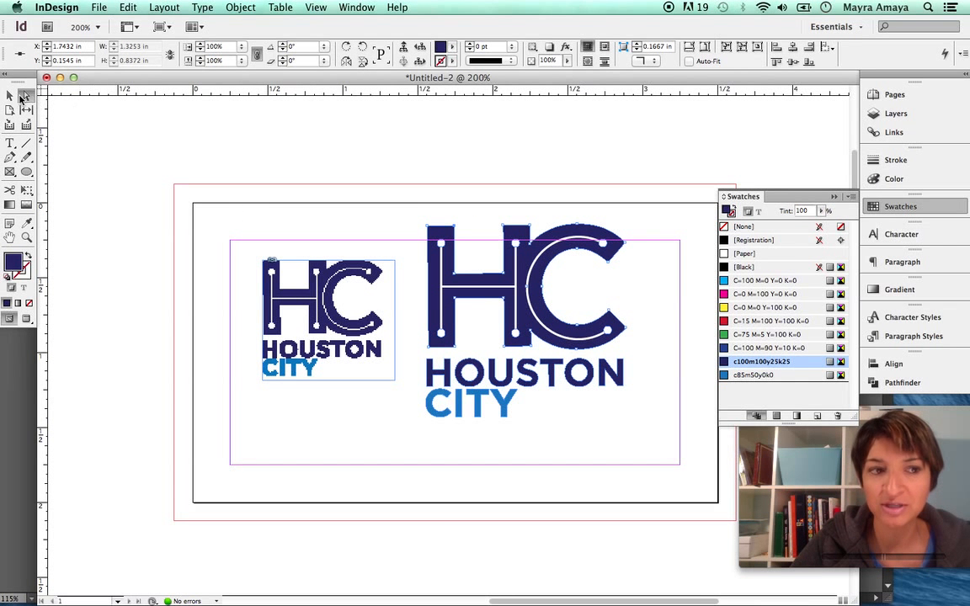
Delete the smaller placed logo frame, keeping the pasted vector logo
{"action": "left_click", "coordinate": [9, 95]}
{"action": "left_click", "coordinate": [229, 181]}
{"action": "left_click", "coordinate": [336, 296]}
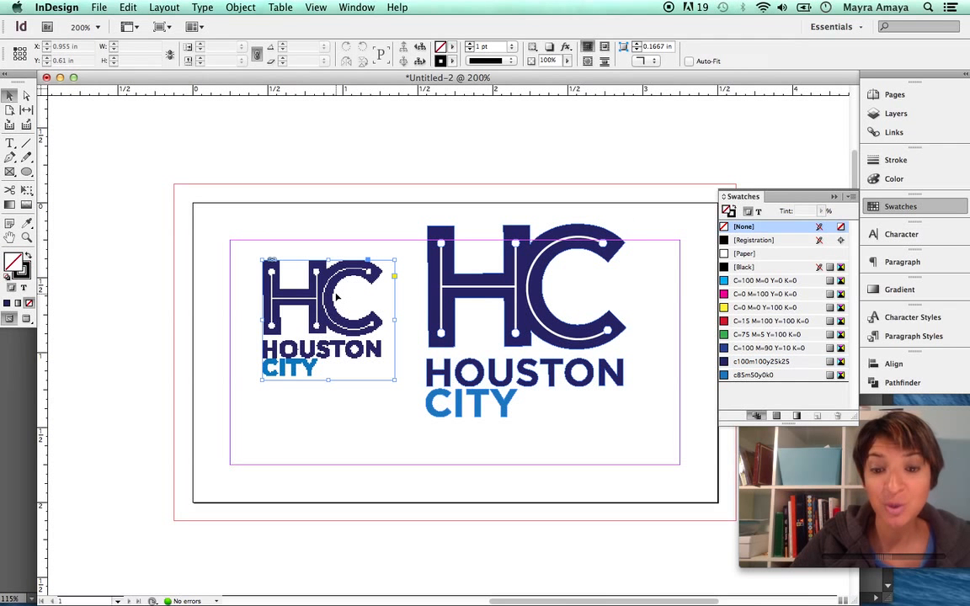
{"action": "key", "text": "Delete"}
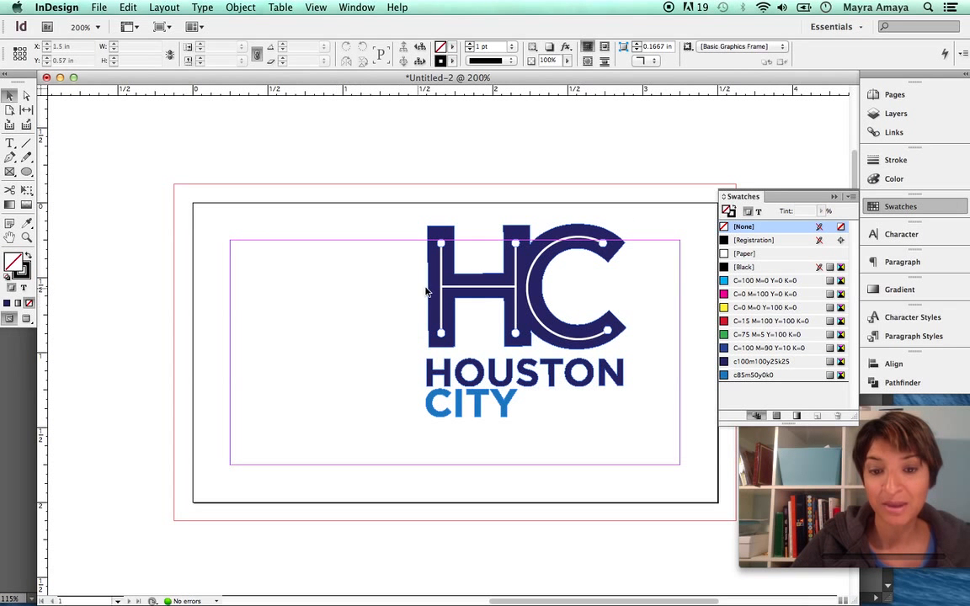
Align the pasted logo to the card's upper-left margin corner at X 0.25 in, Y 0.25 in, scale it down proportionally, and deselect it
{"action": "left_click", "coordinate": [426, 291]}
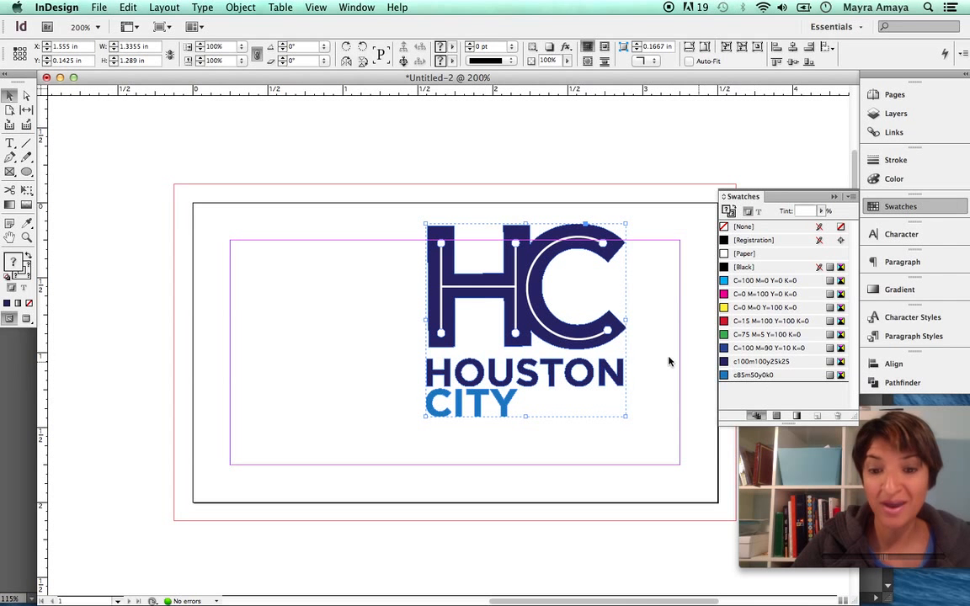
{"action": "left_click_drag", "start_coordinate": [596, 342], "coordinate": [519, 381]}
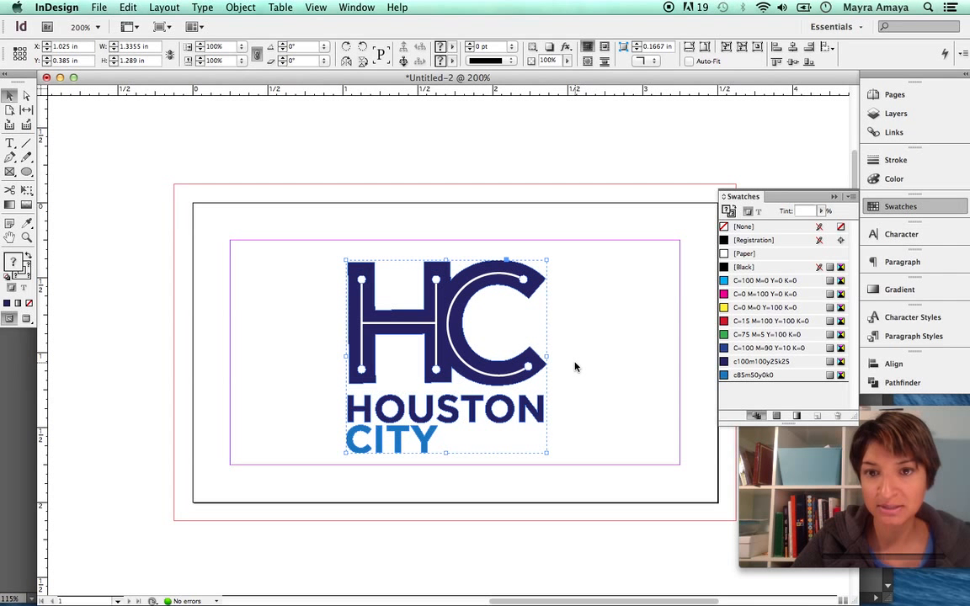
{"action": "left_click_drag", "start_coordinate": [529, 373], "coordinate": [436, 353]}
{"action": "left_click_drag", "start_coordinate": [399, 352], "coordinate": [422, 355]}
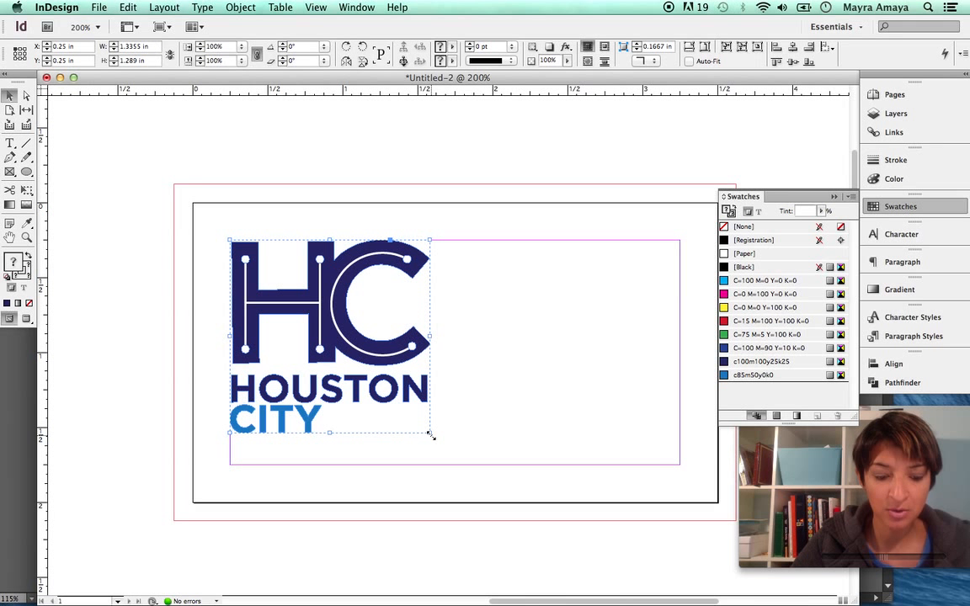
{"action": "left_click_drag", "start_coordinate": [429, 432], "coordinate": [377, 371]}
{"action": "left_click", "coordinate": [420, 342]}
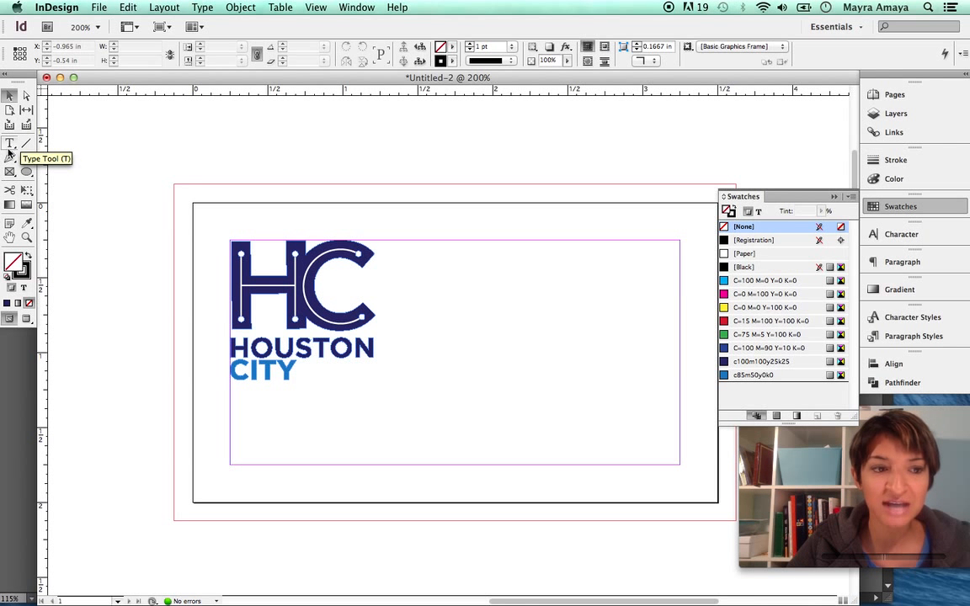
Create a text frame about 1.31 × 0.785 in to the right of the logo and enter the cardholder's surname
{"action": "key", "text": "t"}
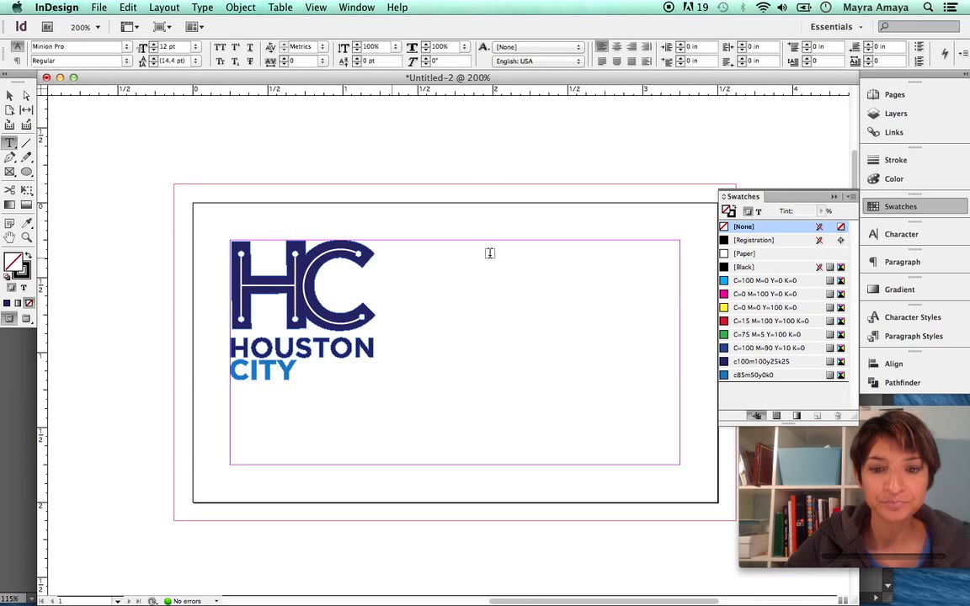
{"action": "left_click_drag", "start_coordinate": [478, 245], "coordinate": [675, 363]}
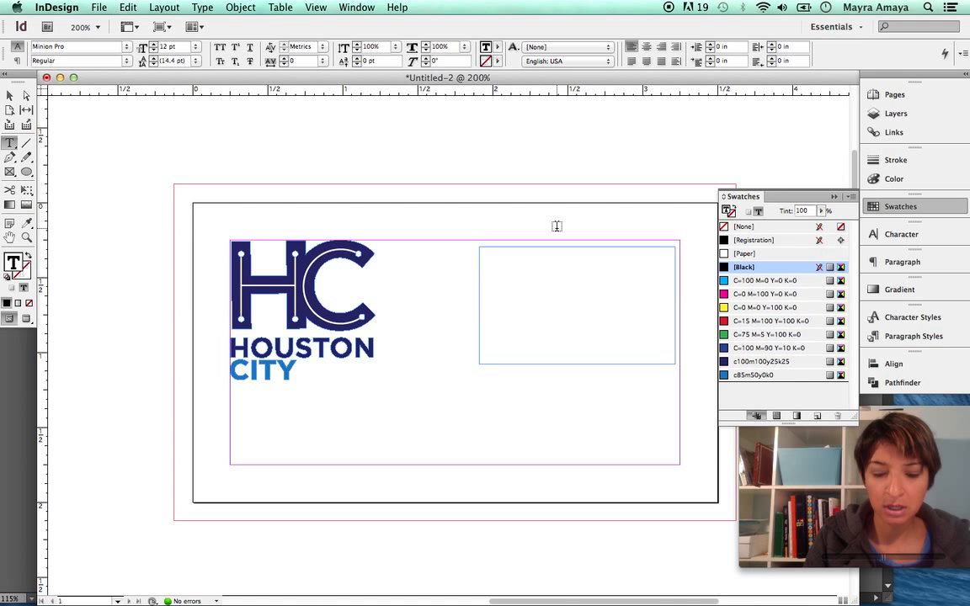
{"action": "type", "text": "My"}
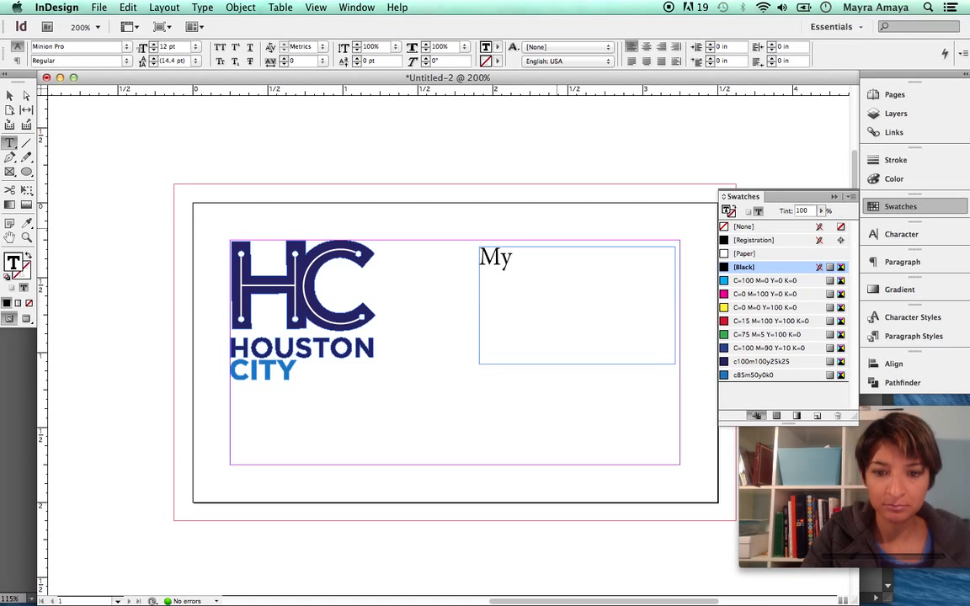
{"action": "key", "text": "BackSpace"}
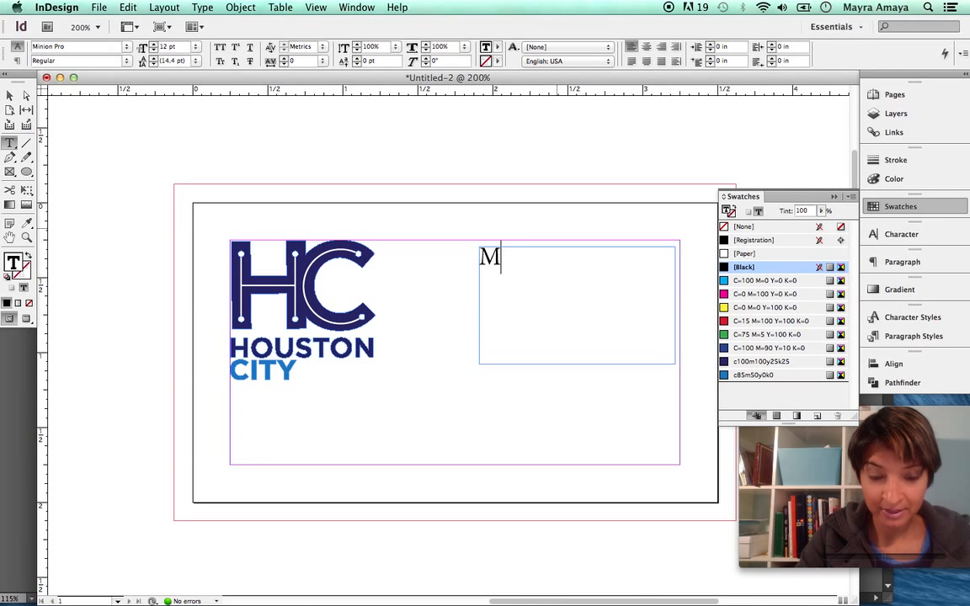
{"action": "key", "text": "BackSpace"}
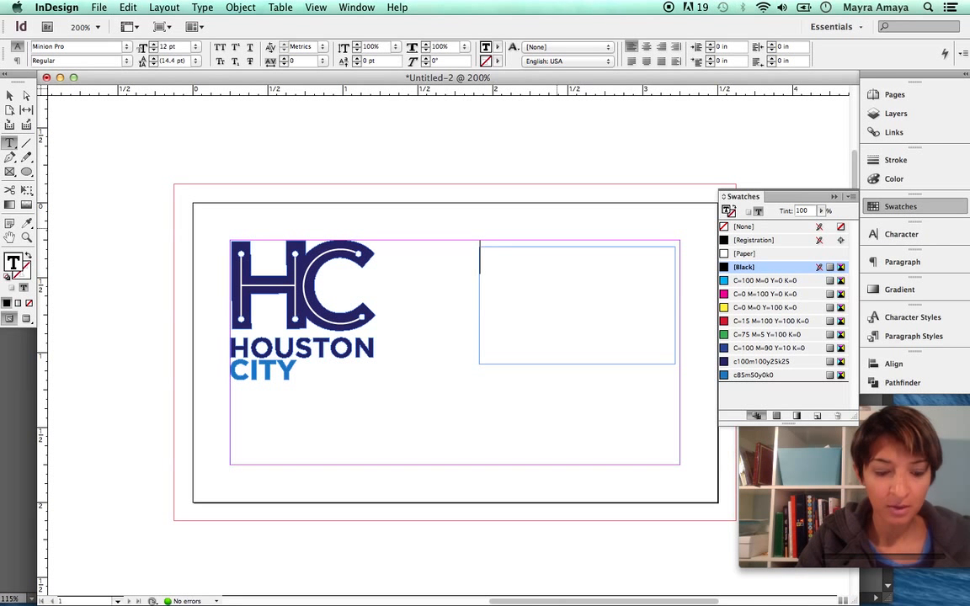
{"action": "type", "text": "Amat"}
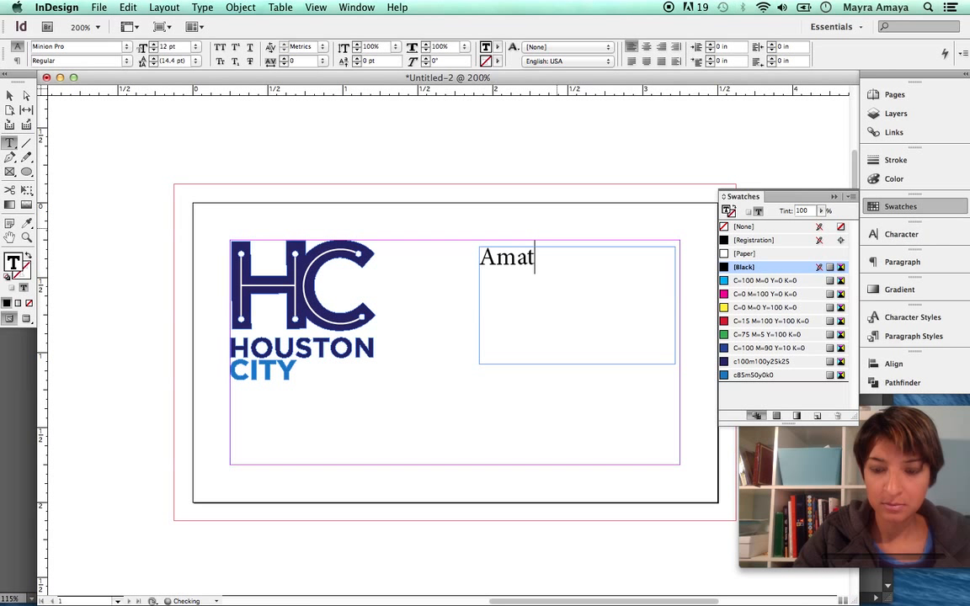
{"action": "key", "text": "BackSpace"}
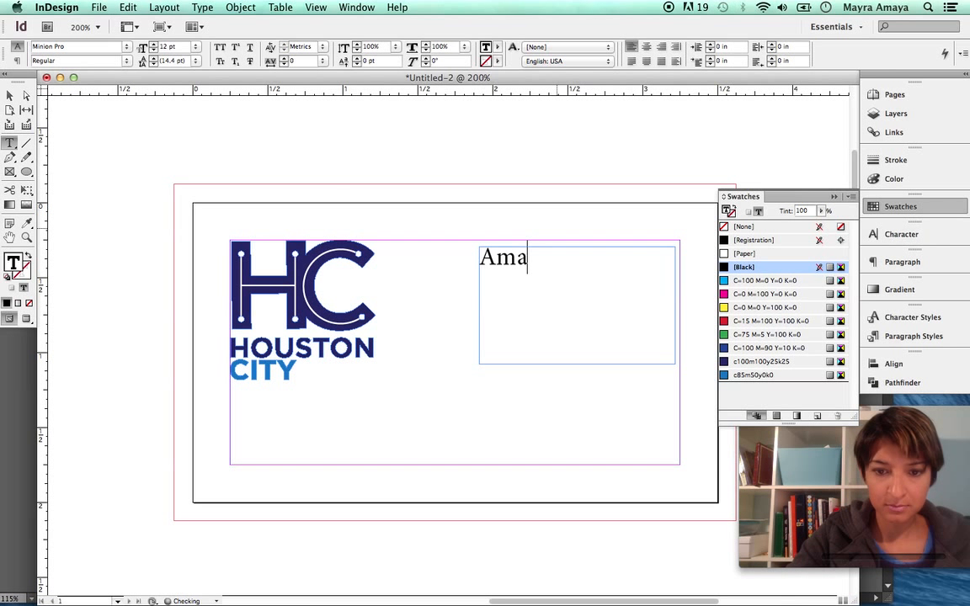
{"action": "type", "text": "ya"}
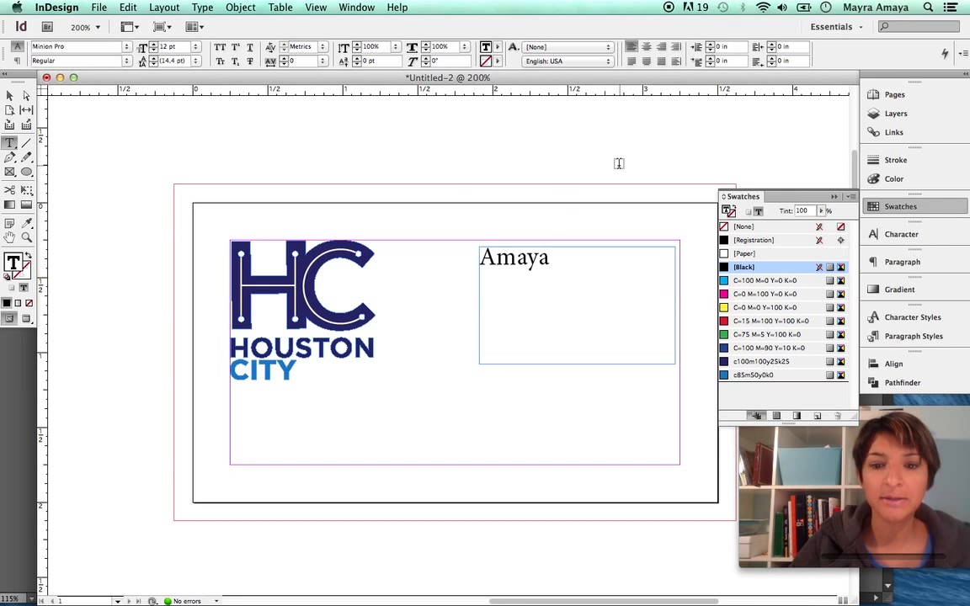
Format the surname in Univers BQ 45 Light and colour it with the c85m50y0k0 swatch
{"action": "left_click_drag", "start_coordinate": [557, 254], "coordinate": [466, 258]}
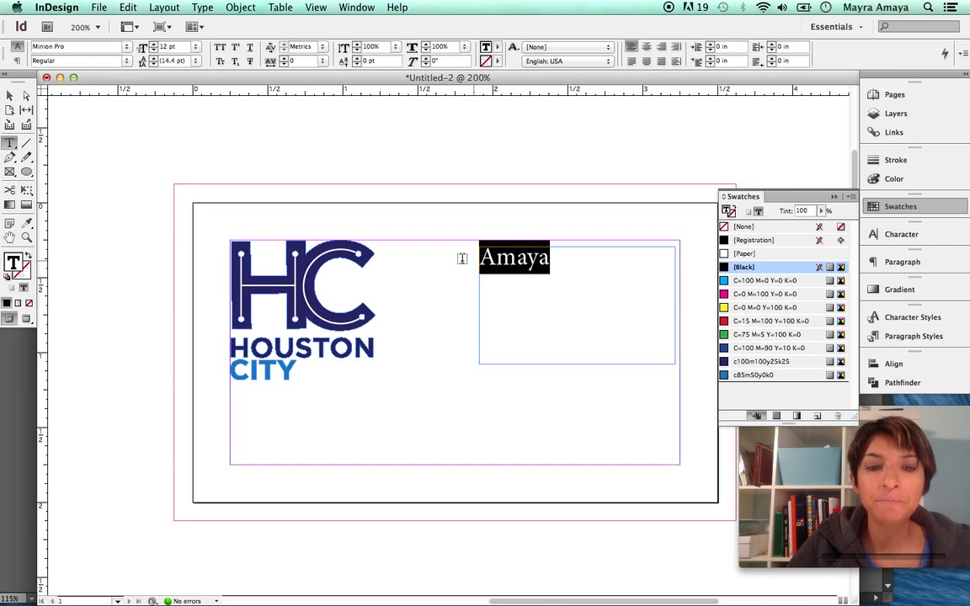
{"action": "left_click", "coordinate": [127, 49]}
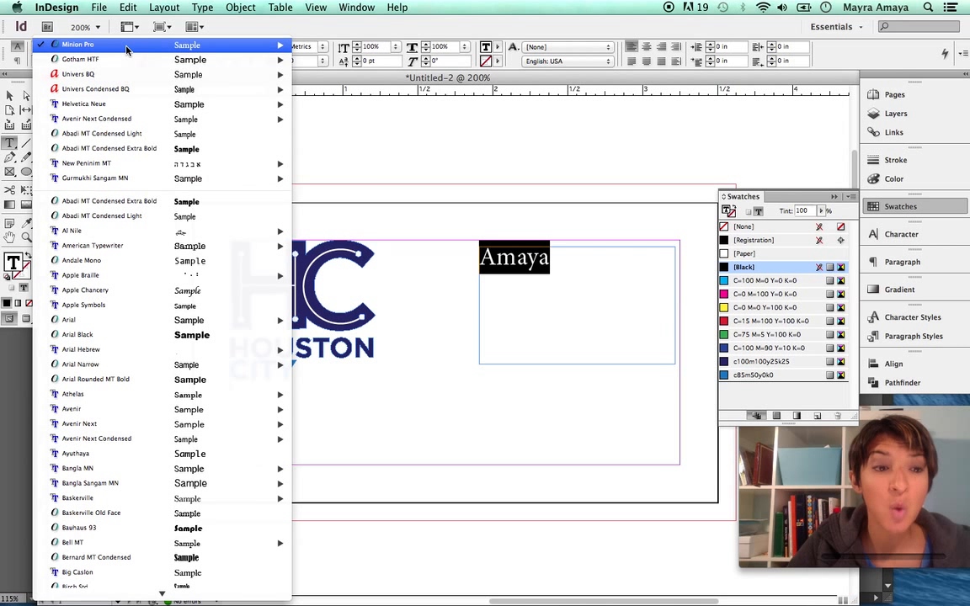
{"action": "mouse_move", "coordinate": [111, 74]}
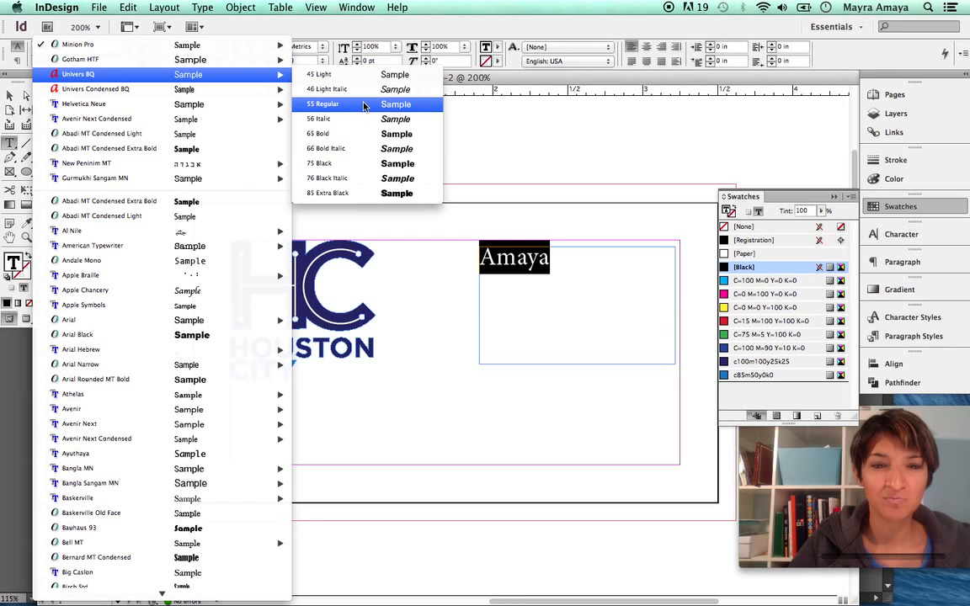
{"action": "left_click", "coordinate": [337, 74]}
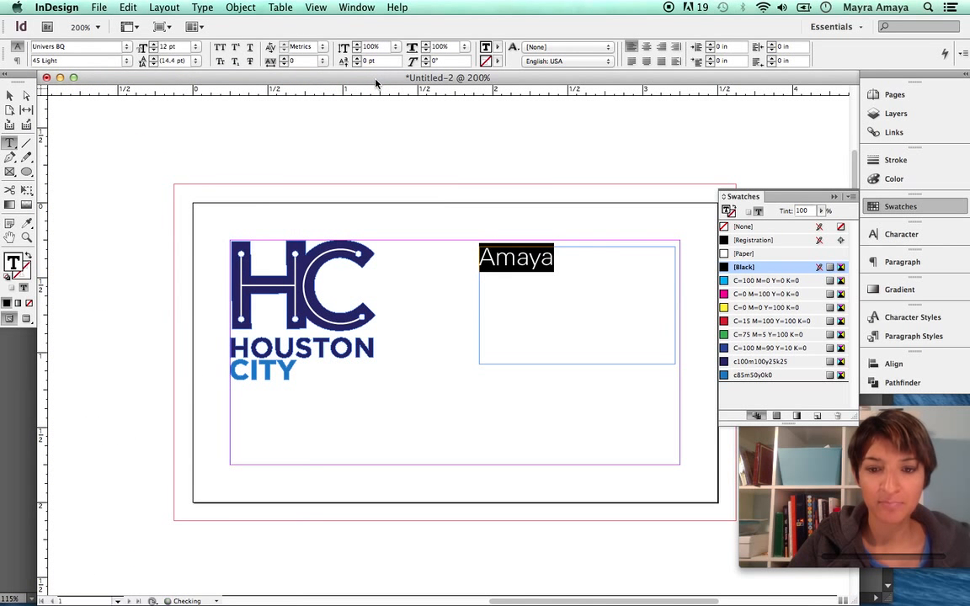
{"action": "left_click", "coordinate": [750, 376]}
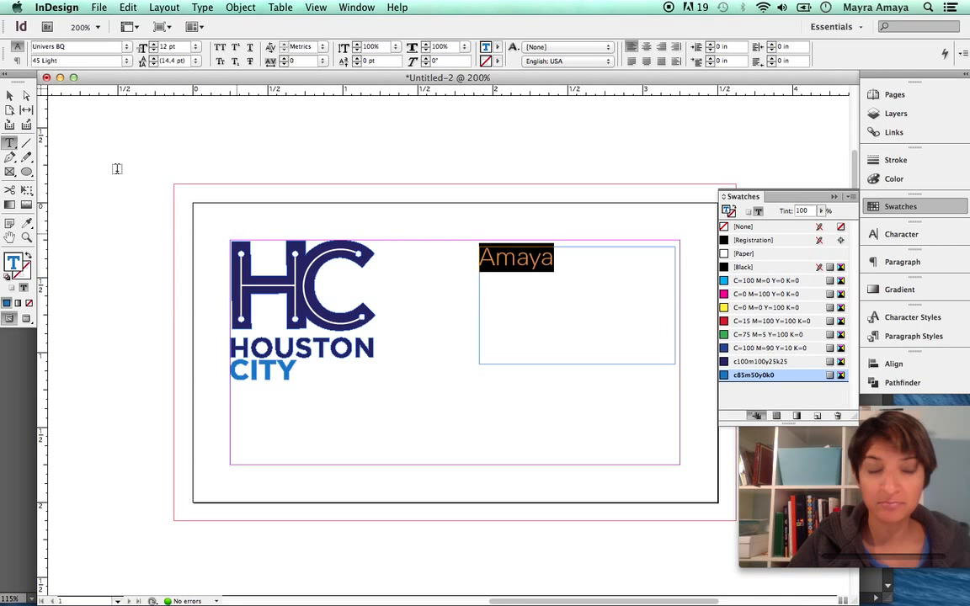
{"action": "left_click", "coordinate": [10, 95]}
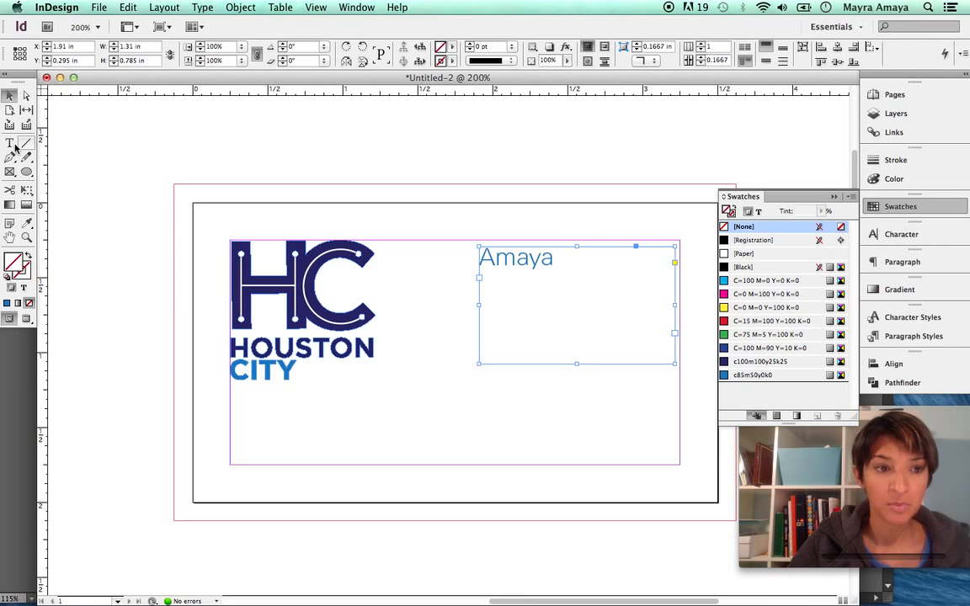
Add a second line reading "graphic designer" below the surname and select that line's text
{"action": "left_click", "coordinate": [12, 144]}
{"action": "left_click", "coordinate": [555, 260]}
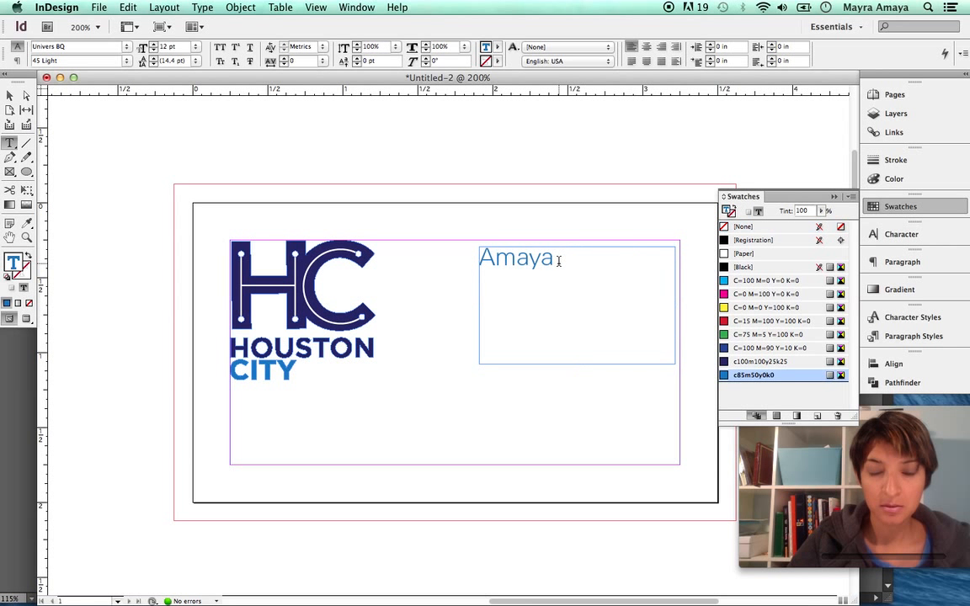
{"action": "key", "text": "Return"}
{"action": "type", "text": "gra"}
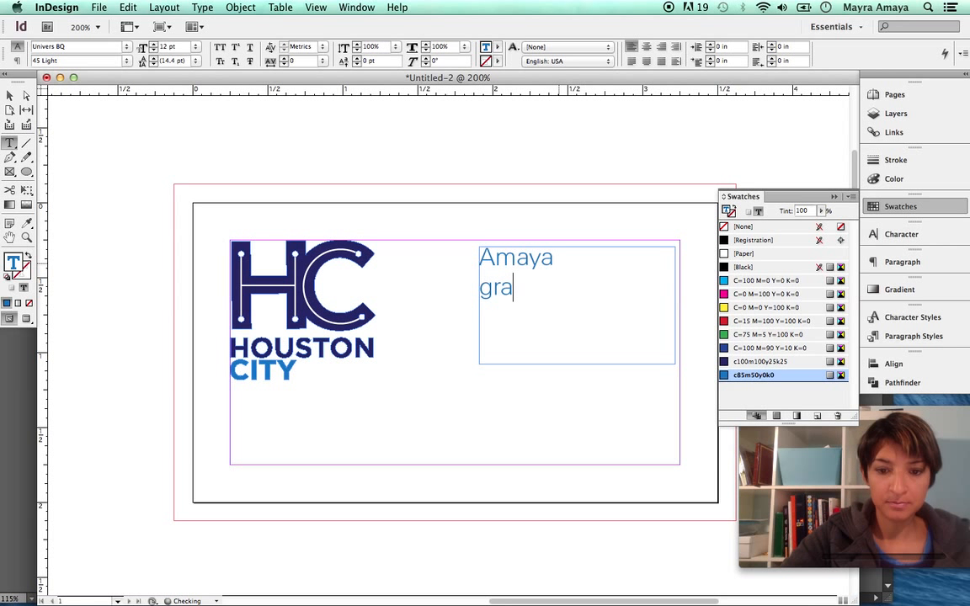
{"action": "type", "text": "phic "}
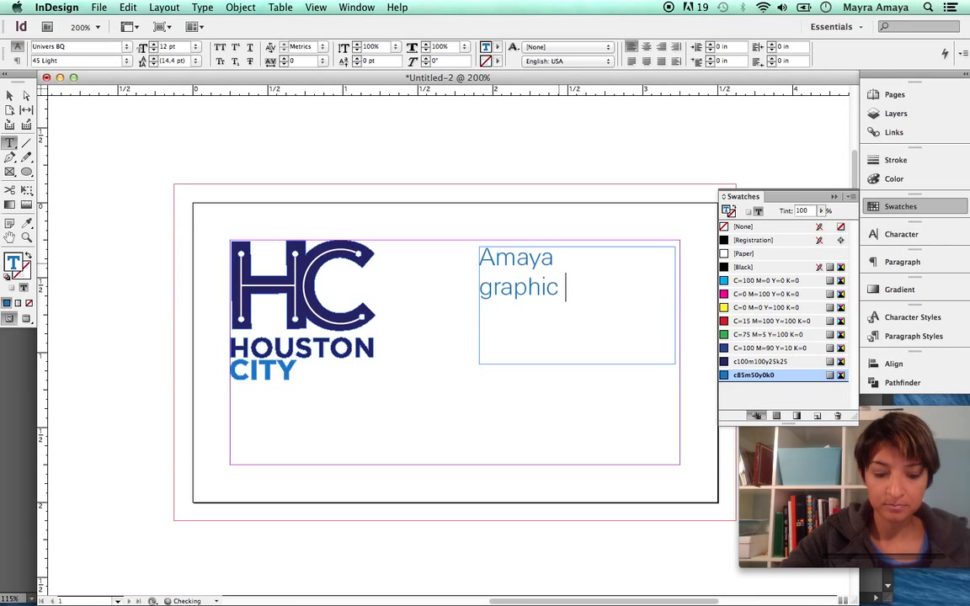
{"action": "type", "text": "designer"}
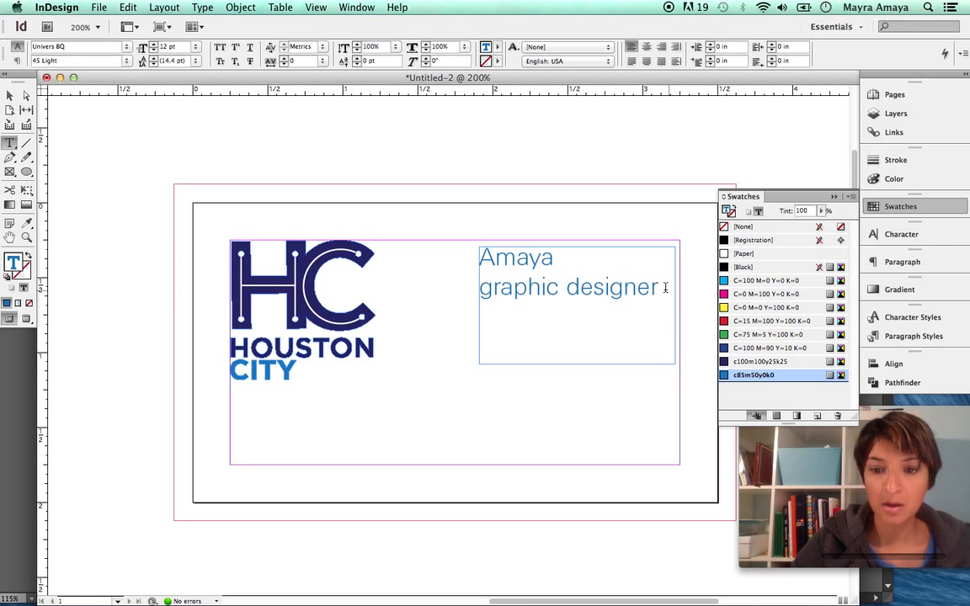
{"action": "left_click_drag", "start_coordinate": [661, 287], "coordinate": [468, 279]}
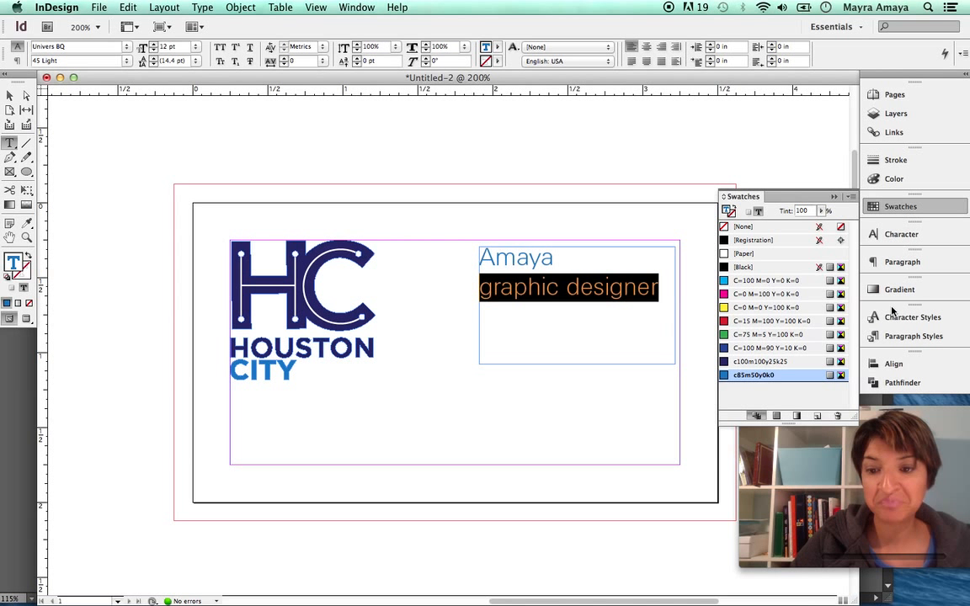
Colour the "graphic designer" line with the Black swatch at a 50% tint
{"action": "left_click", "coordinate": [744, 267]}
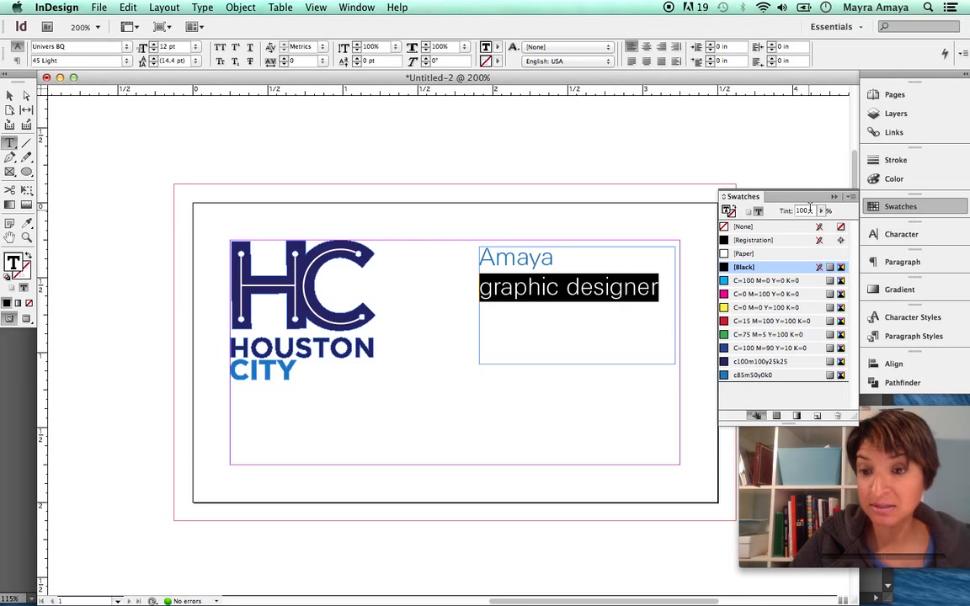
{"action": "left_click_drag", "start_coordinate": [809, 211], "coordinate": [794, 212]}
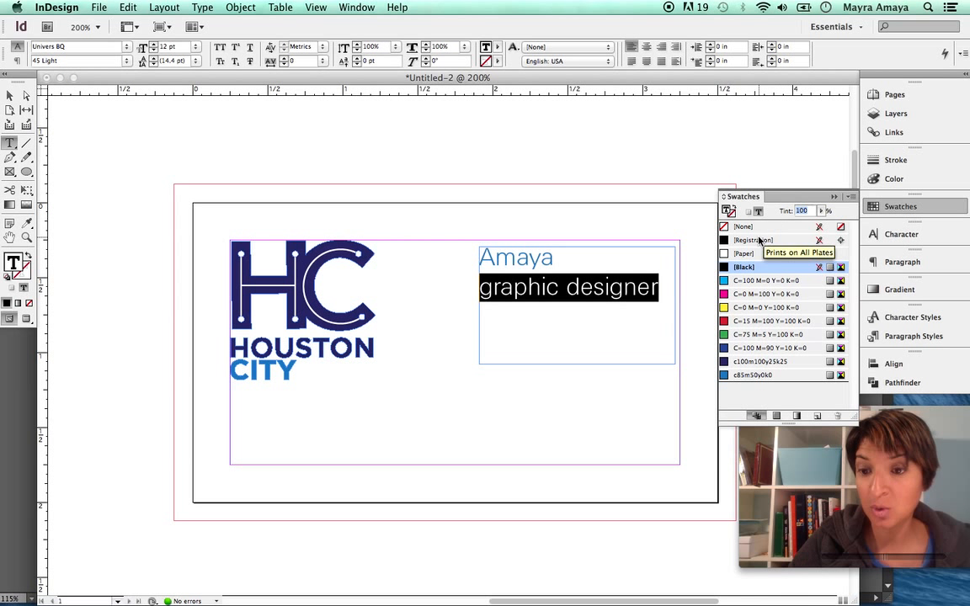
{"action": "type", "text": "5"}
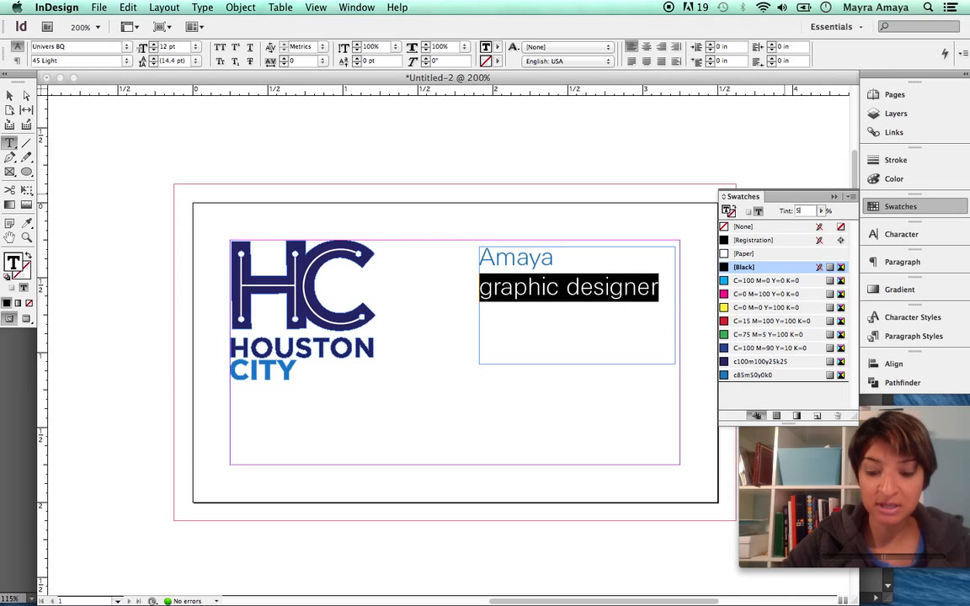
{"action": "type", "text": "0"}
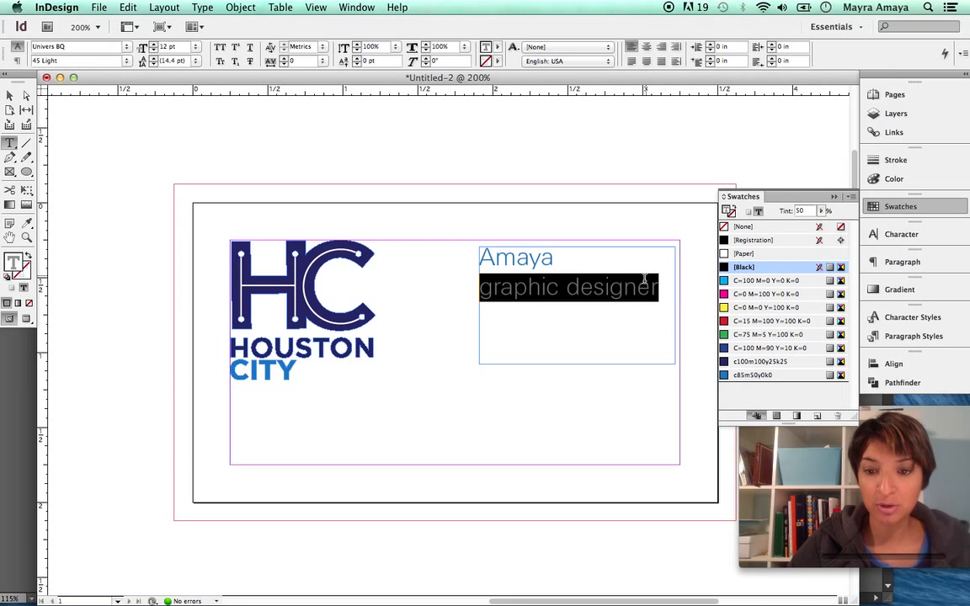
{"action": "left_click", "coordinate": [648, 277]}
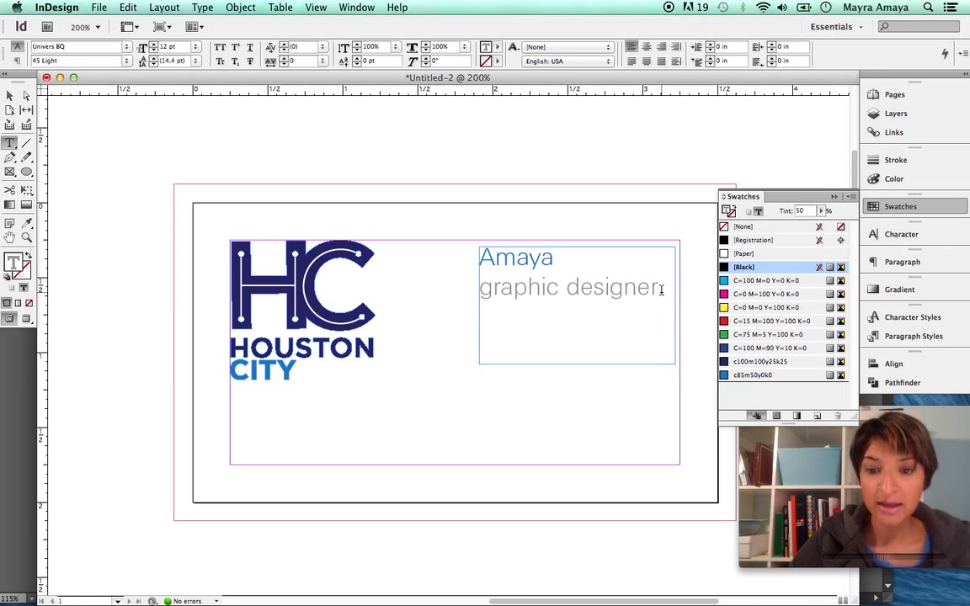
Right-align the surname and job-title lines and snap their text frame to the card's upper-right margin corner at X 1.94 in, Y 0.25 in
{"action": "left_click_drag", "start_coordinate": [661, 289], "coordinate": [461, 244]}
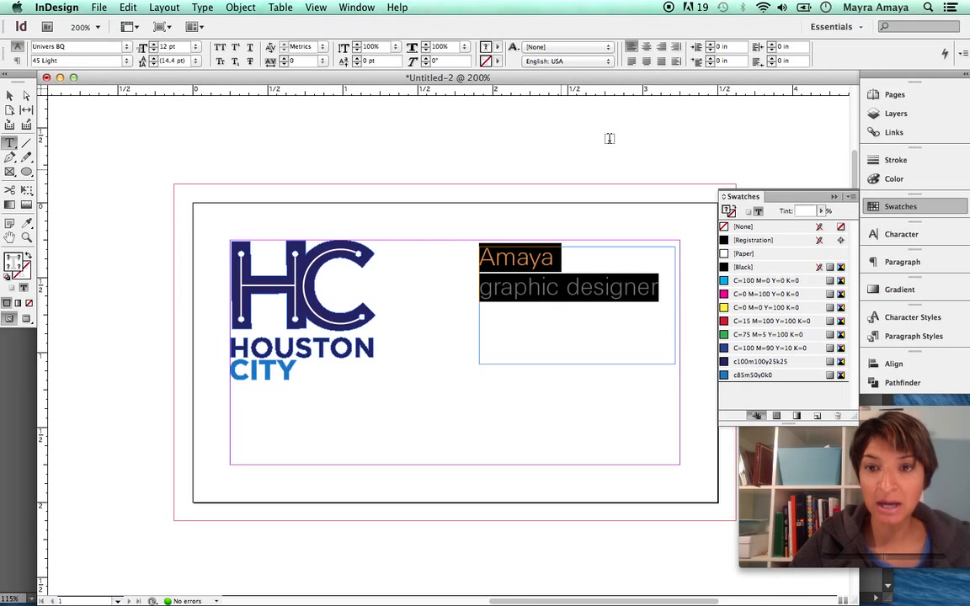
{"action": "left_click", "coordinate": [660, 48]}
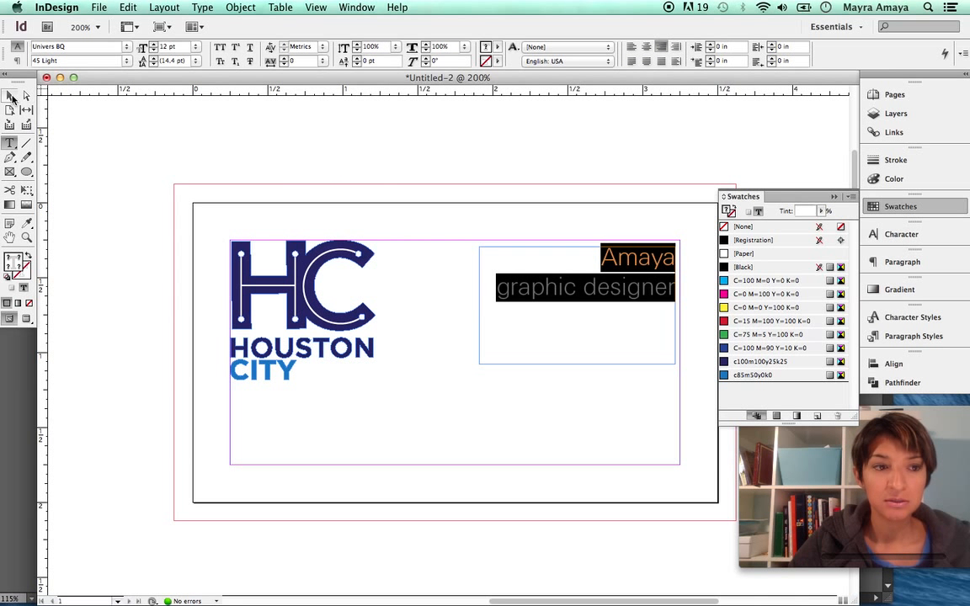
{"action": "left_click", "coordinate": [11, 97]}
{"action": "left_click_drag", "start_coordinate": [567, 291], "coordinate": [575, 274]}
{"action": "left_click", "coordinate": [589, 169]}
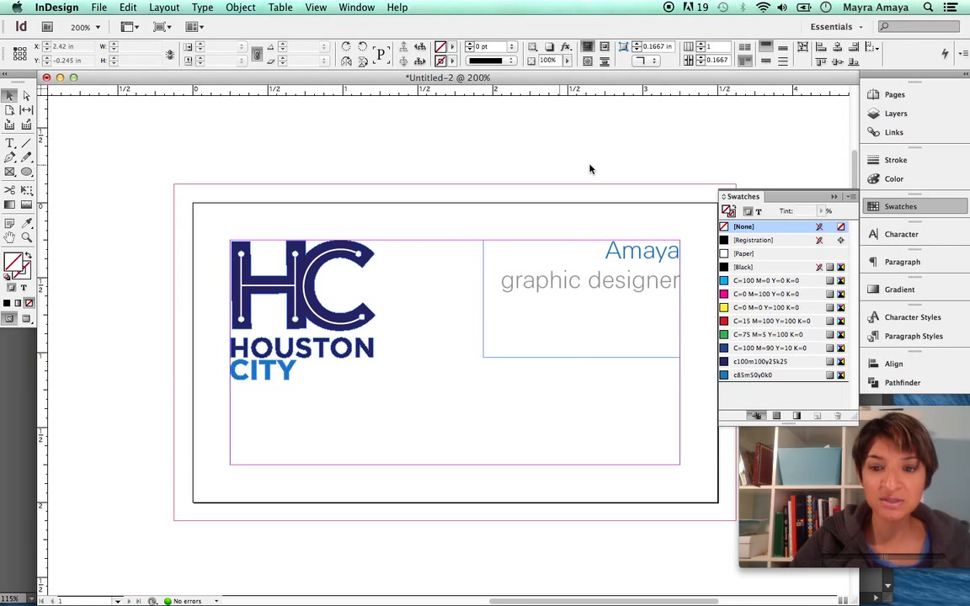
Try moving the text frame and the logo past the margins towards the card edges, and return both to their margin corners
{"action": "left_click_drag", "start_coordinate": [590, 163], "coordinate": [538, 157]}
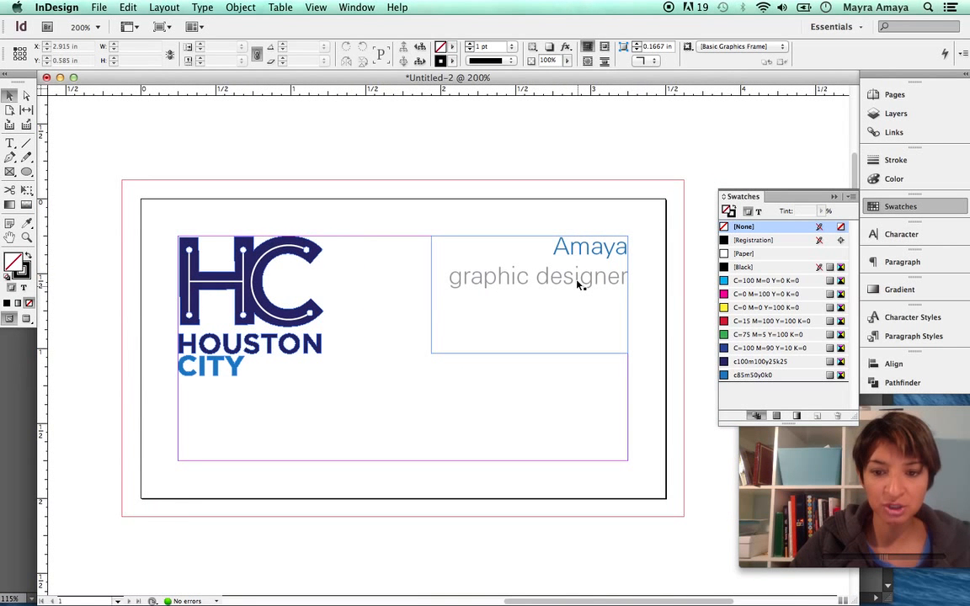
{"action": "left_click_drag", "start_coordinate": [582, 278], "coordinate": [601, 263]}
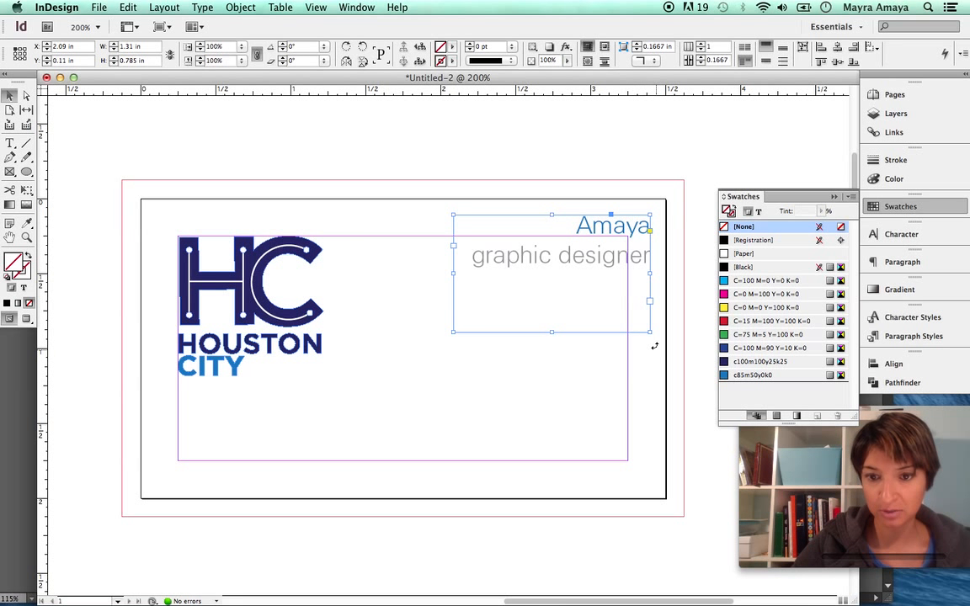
{"action": "left_click", "coordinate": [549, 392]}
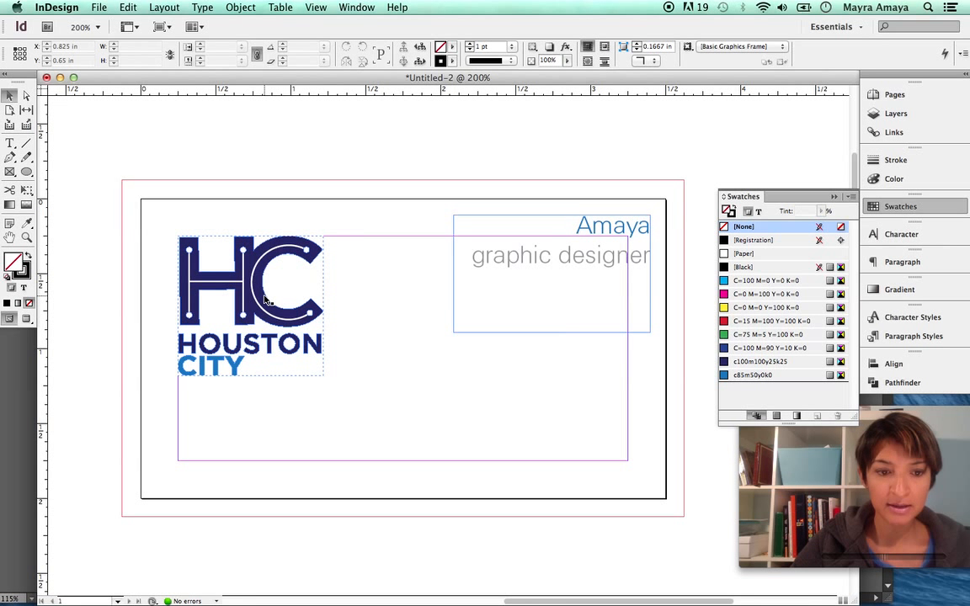
{"action": "left_click_drag", "start_coordinate": [261, 290], "coordinate": [242, 275]}
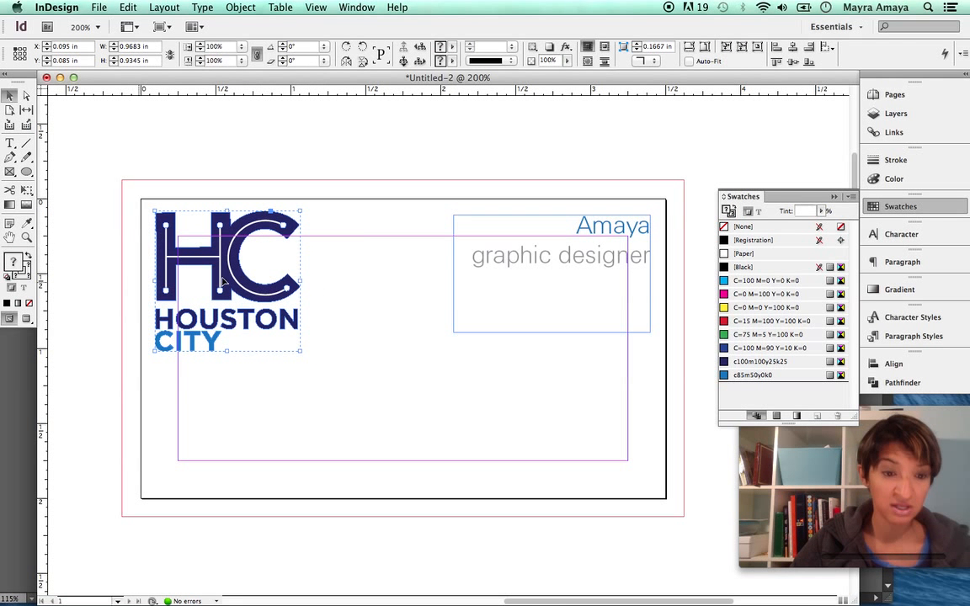
{"action": "left_click_drag", "start_coordinate": [242, 283], "coordinate": [266, 308]}
{"action": "left_click", "coordinate": [333, 313]}
{"action": "left_click", "coordinate": [628, 255]}
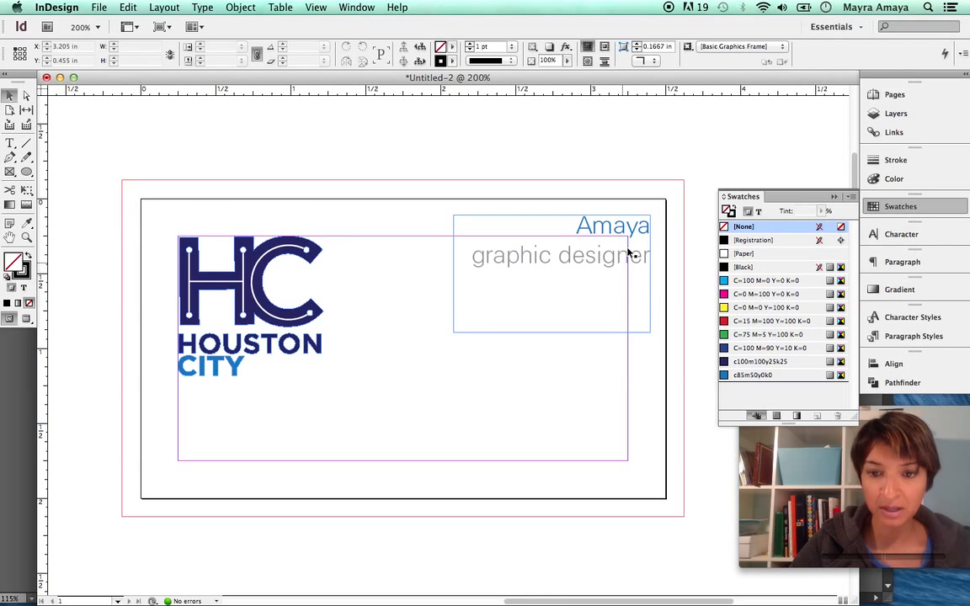
{"action": "left_click_drag", "start_coordinate": [627, 255], "coordinate": [597, 264]}
{"action": "left_click", "coordinate": [556, 379]}
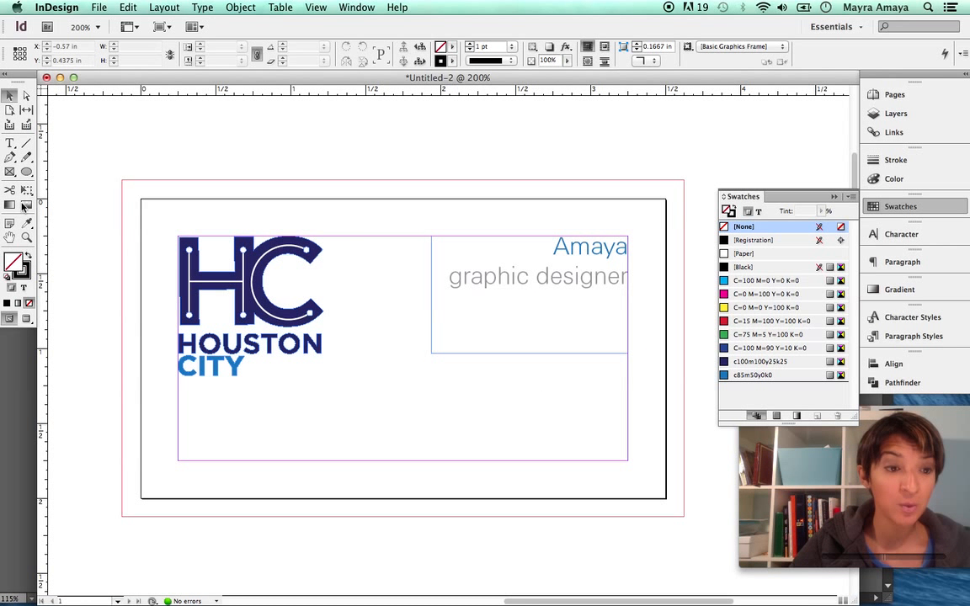
Draw a rectangle about 3.93 × 0.655 in across the card's lower part out to the bleed and fill it with c85m50y0k0, without a stroke
{"action": "left_click_drag", "start_coordinate": [26, 173], "coordinate": [71, 172]}
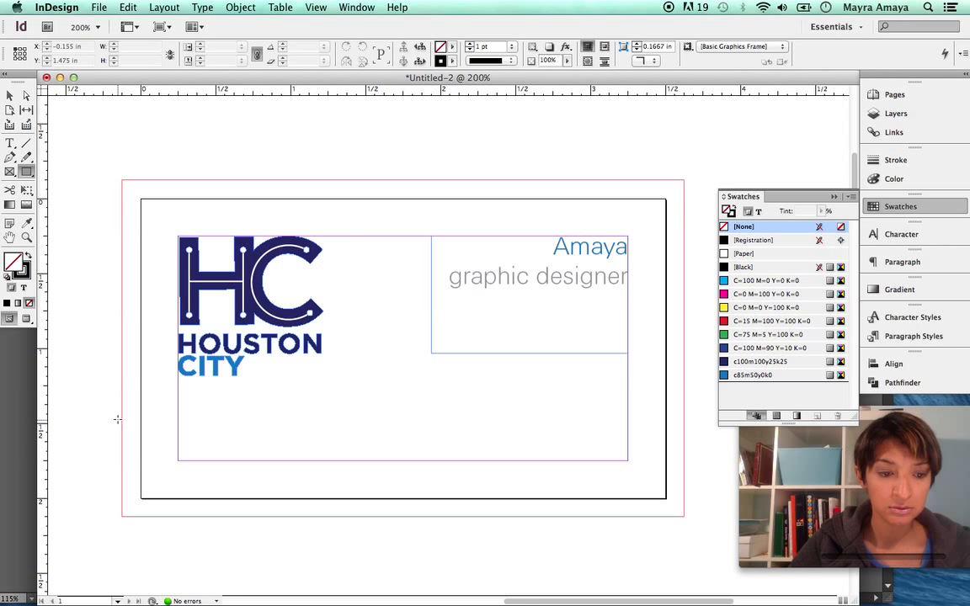
{"action": "left_click_drag", "start_coordinate": [109, 419], "coordinate": [697, 516]}
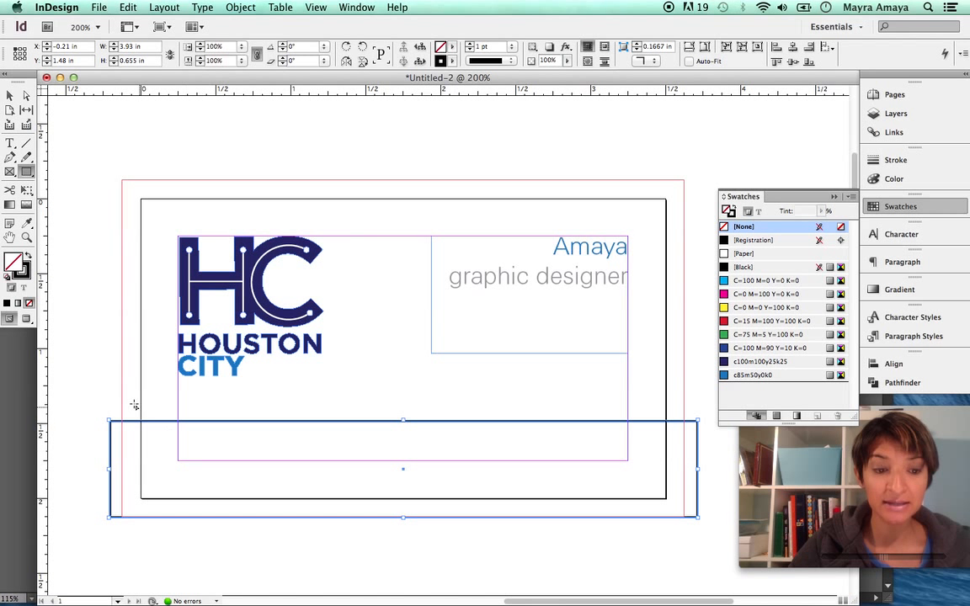
{"action": "left_click", "coordinate": [28, 256]}
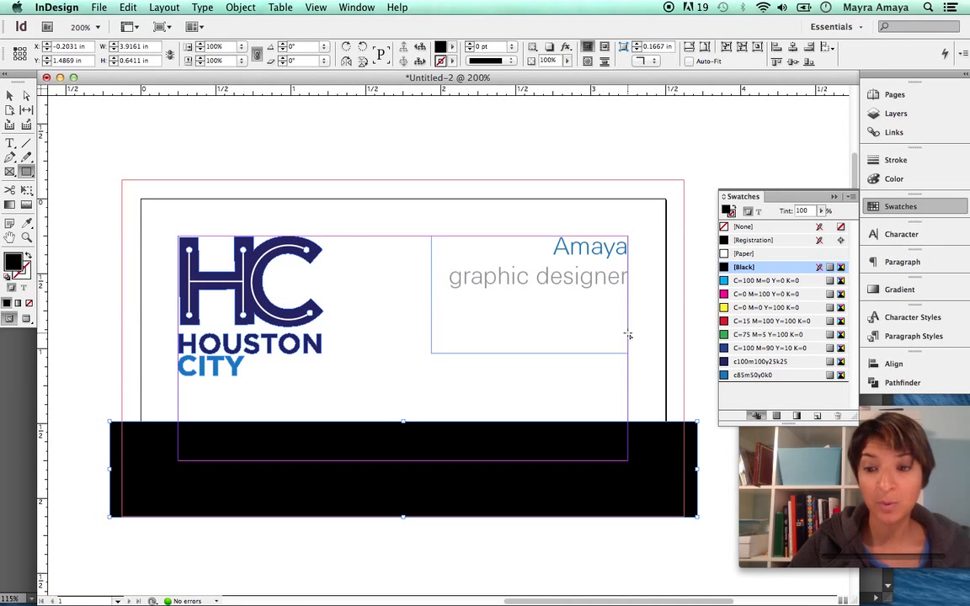
{"action": "left_click", "coordinate": [784, 376]}
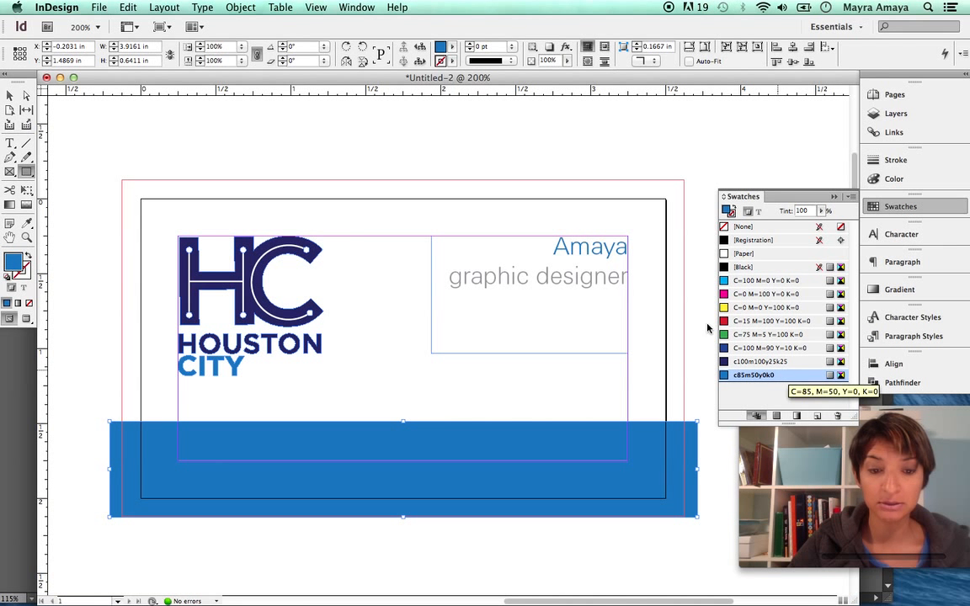
{"action": "left_click", "coordinate": [14, 96]}
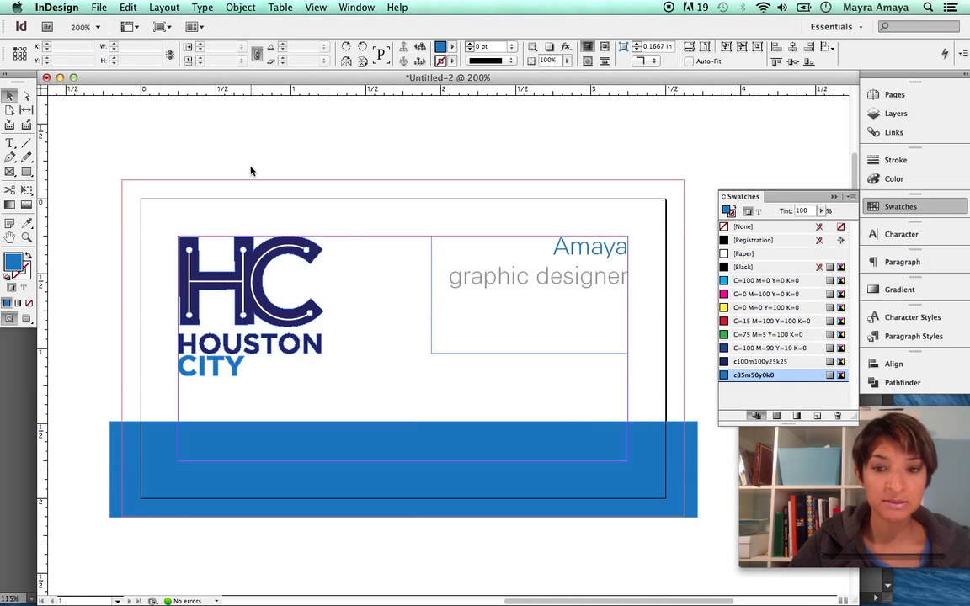
{"action": "left_click", "coordinate": [542, 212]}
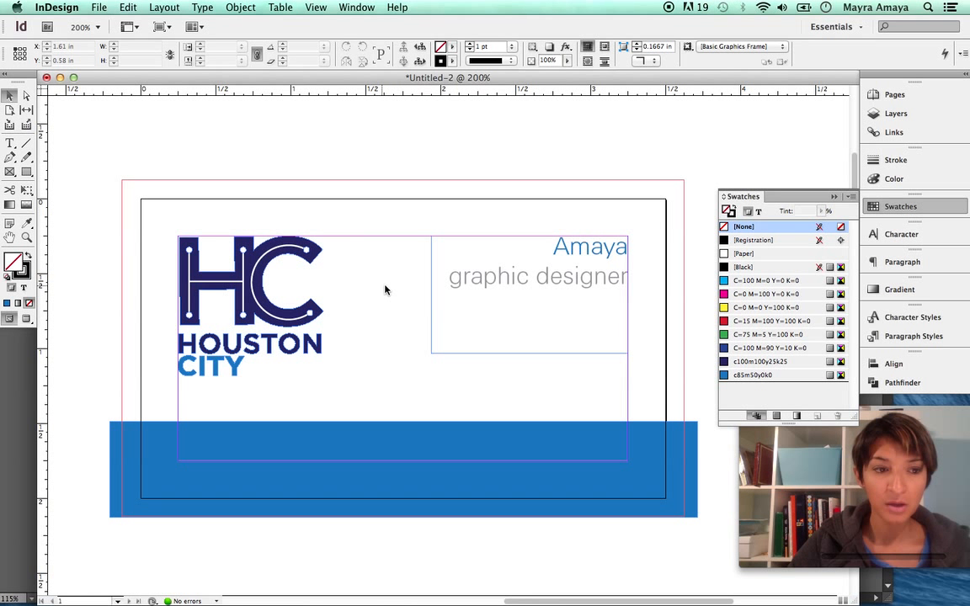
{"action": "left_click", "coordinate": [480, 282]}
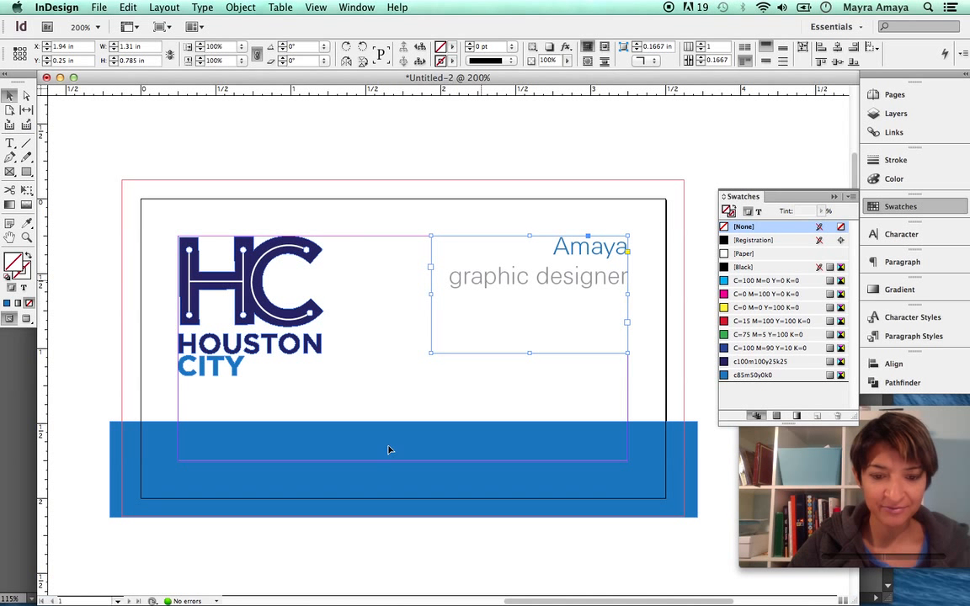
{"action": "left_click_drag", "start_coordinate": [485, 287], "coordinate": [378, 472]}
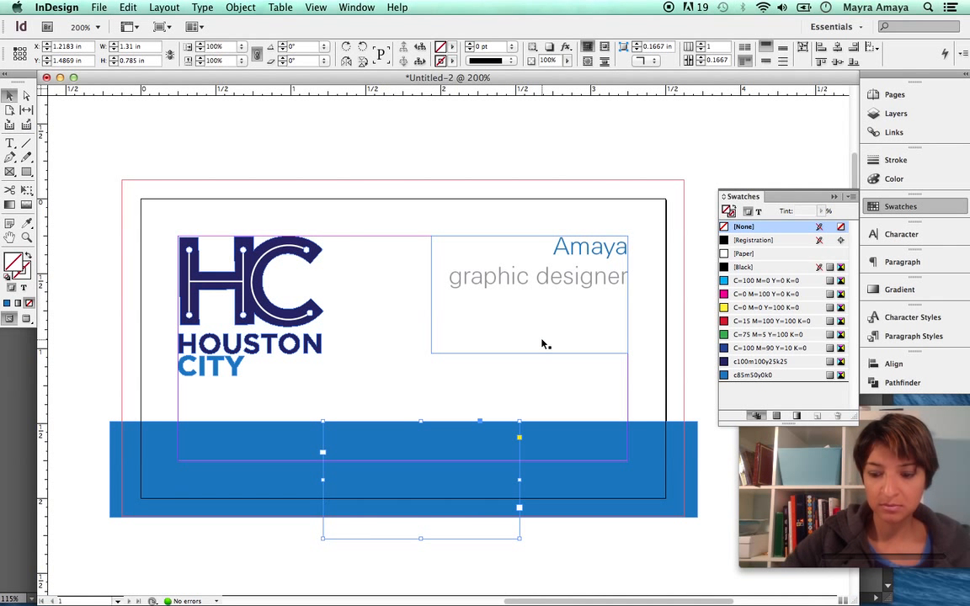
{"action": "key", "text": "Delete"}
Create a text frame about 2.015 × 0.3775 in over the blue bar's upper edge and enter "webadress.com"
{"action": "left_click", "coordinate": [11, 141]}
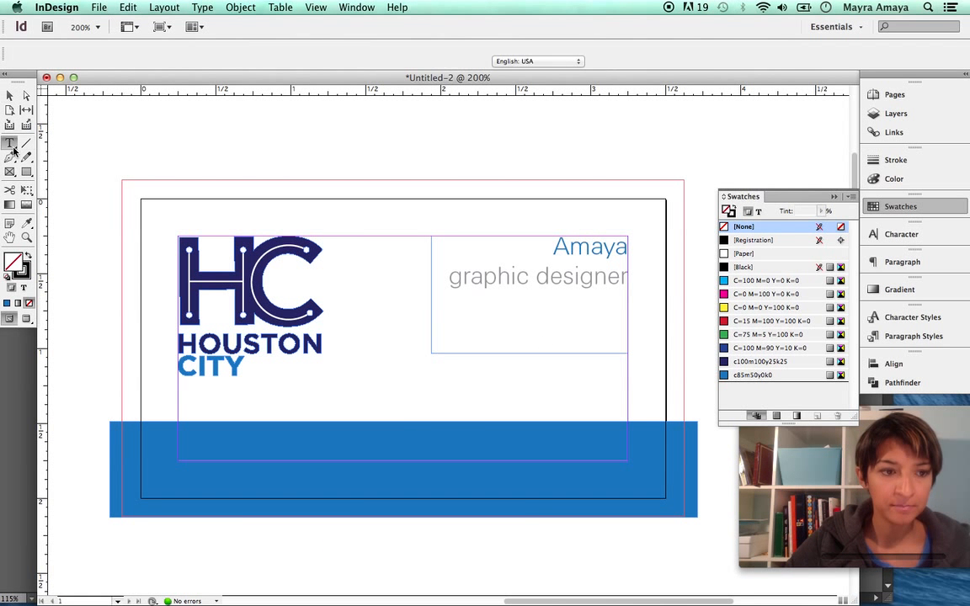
{"action": "left_click_drag", "start_coordinate": [305, 412], "coordinate": [606, 462]}
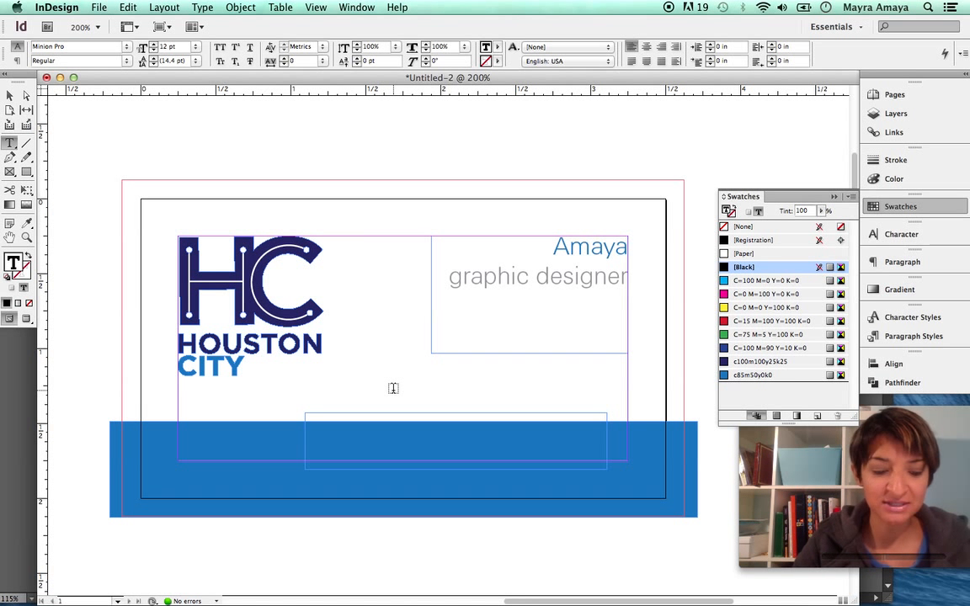
{"action": "type", "text": "webad"}
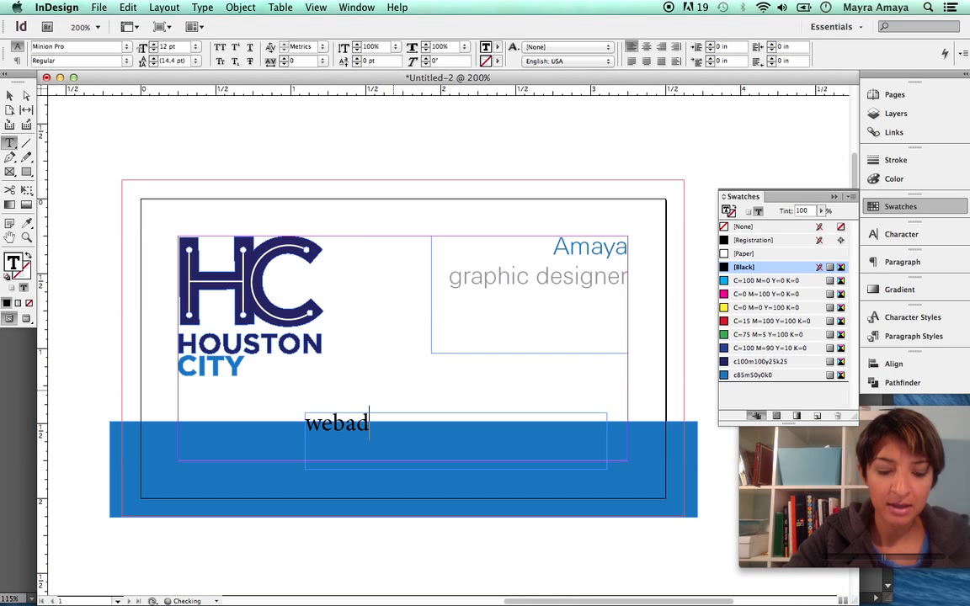
{"action": "type", "text": "dress"}
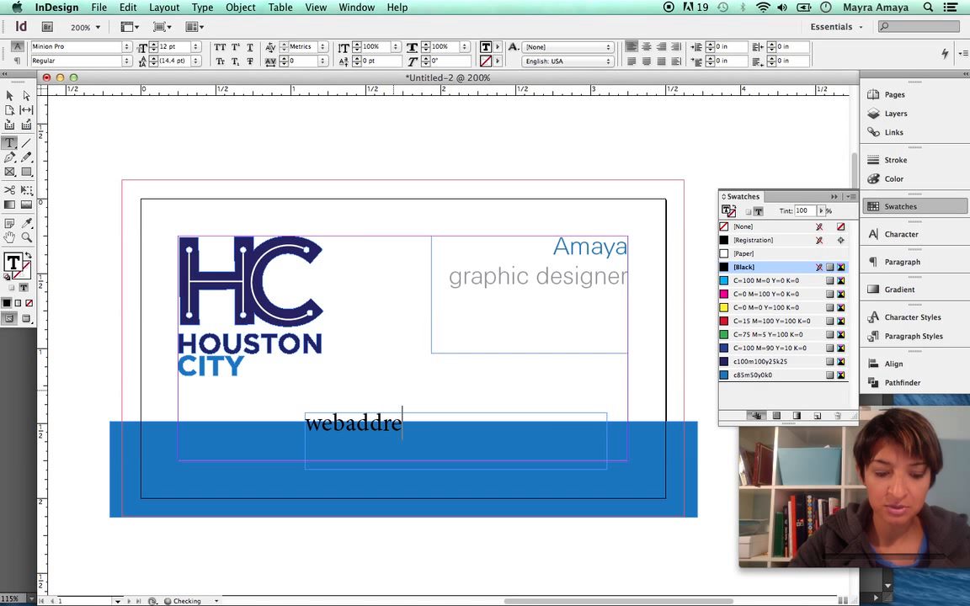
{"action": "key", "text": "BackSpace"}
{"action": "key", "text": "BackSpace"}
{"action": "key", "text": "BackSpace"}
{"action": "key", "text": "BackSpace"}
{"action": "key", "text": "BackSpace"}
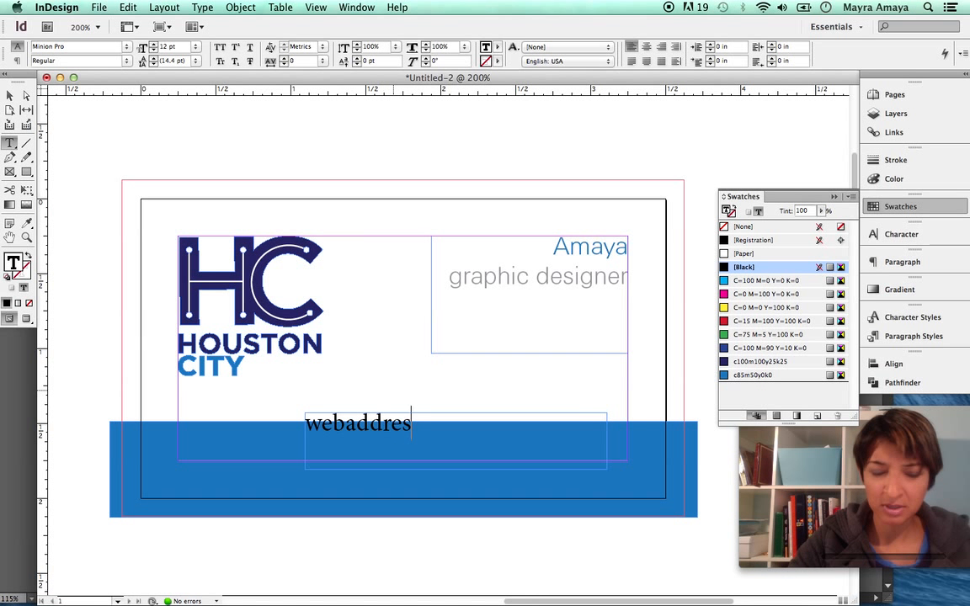
{"action": "type", "text": "ress"}
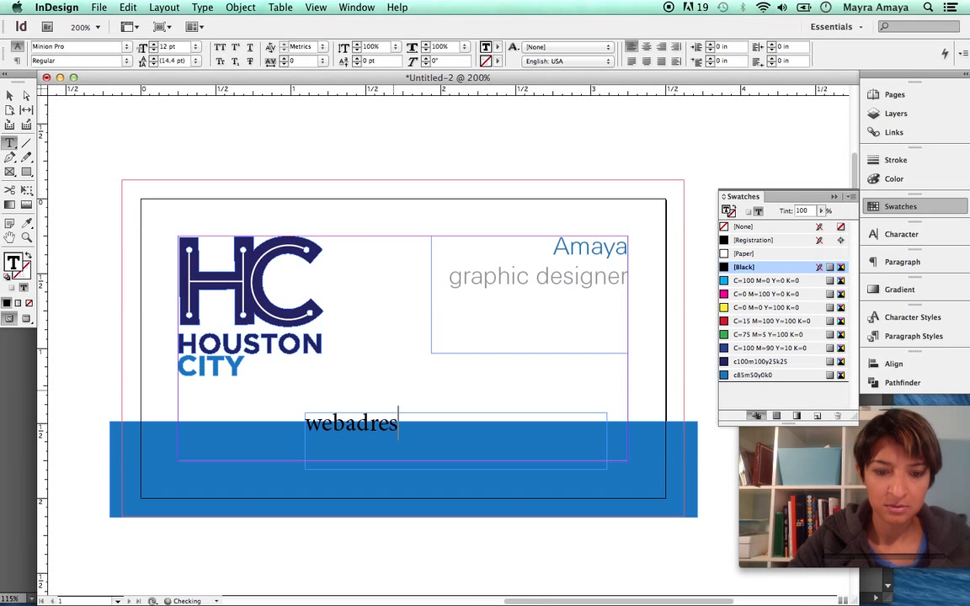
{"action": "type", "text": ".com"}
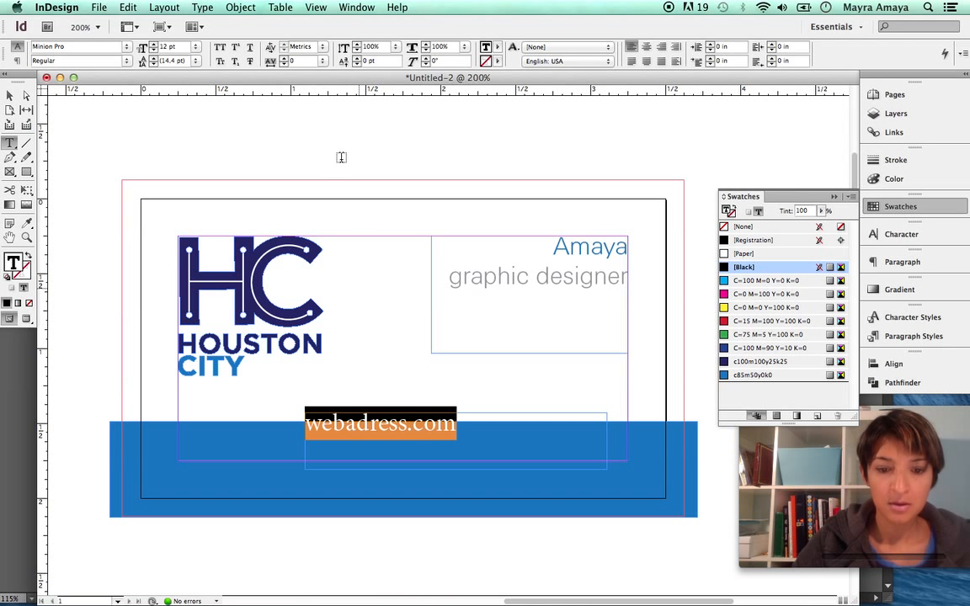
Format the web address in Univers Condensed BQ 47 Light and colour it with the Paper swatch
{"action": "left_click", "coordinate": [128, 48]}
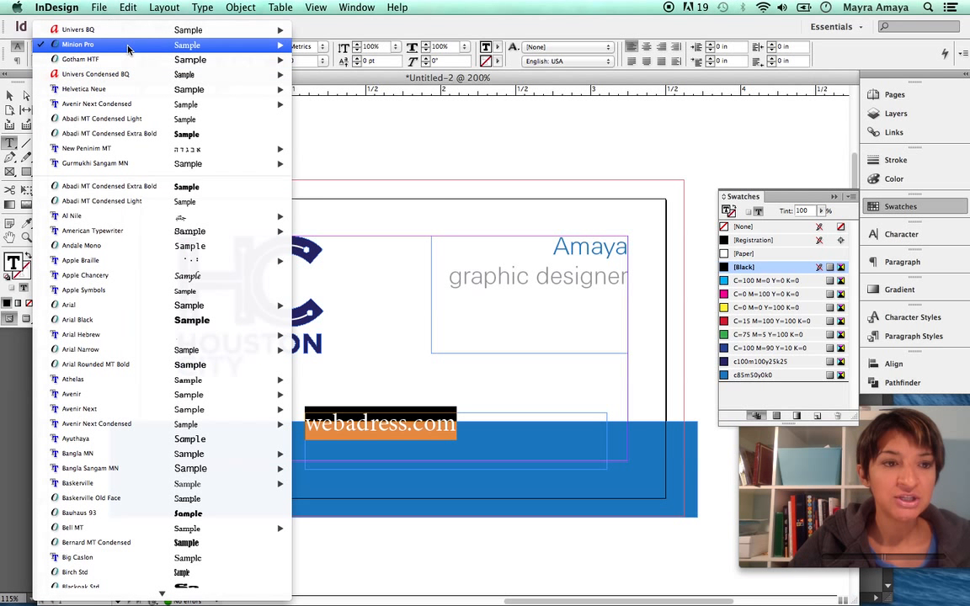
{"action": "mouse_move", "coordinate": [225, 80]}
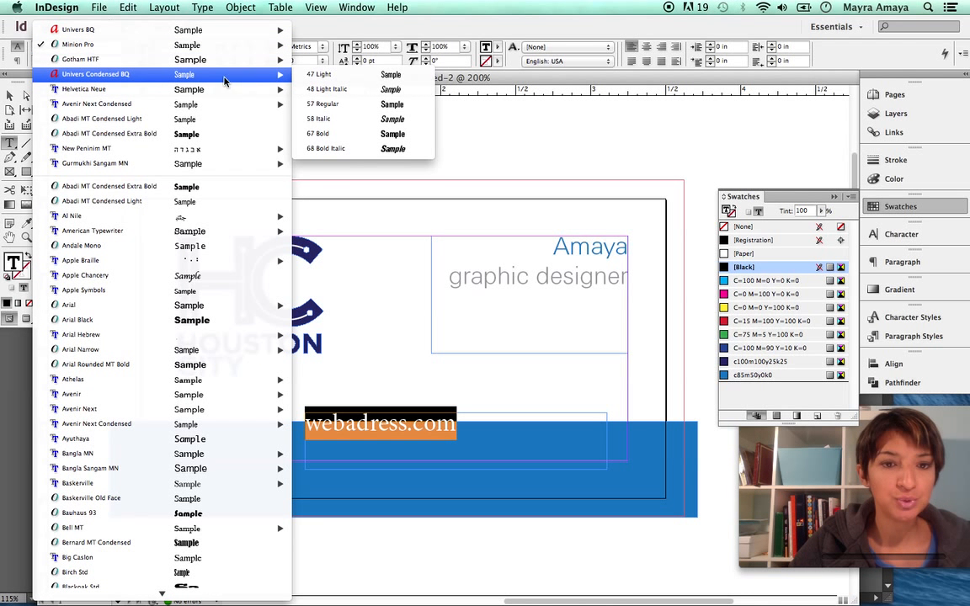
{"action": "left_click", "coordinate": [318, 74]}
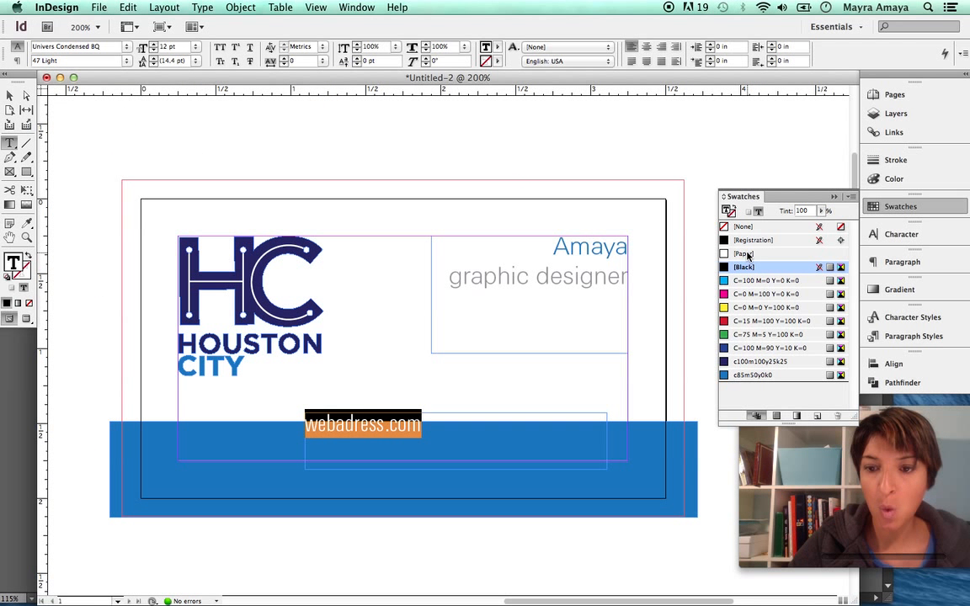
{"action": "left_click", "coordinate": [744, 253]}
Move the web-address frame down inside the blue bar to about X 1.1 in, Y 1.55 in, and select all its text
{"action": "left_click", "coordinate": [10, 97]}
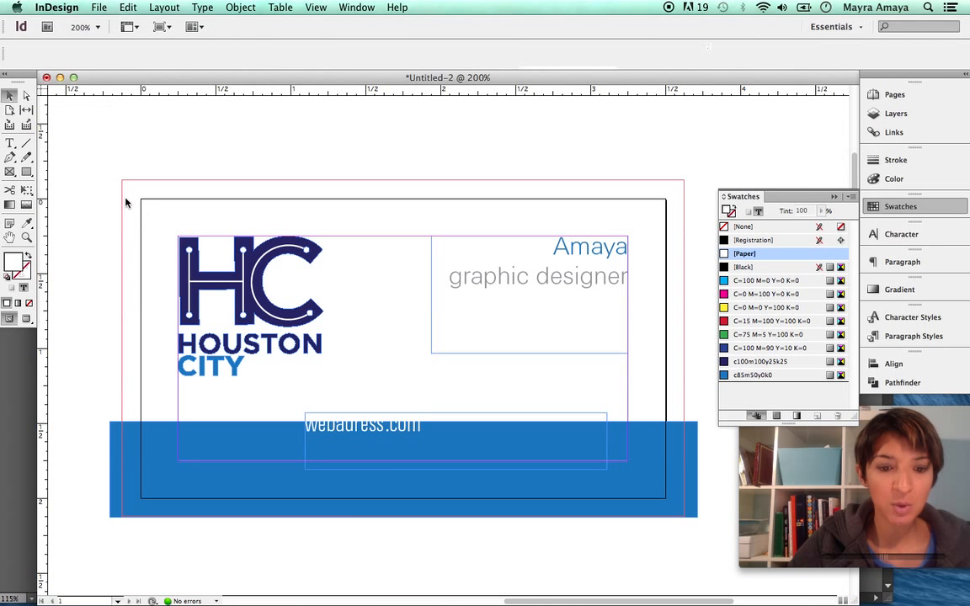
{"action": "left_click", "coordinate": [390, 455]}
{"action": "left_click_drag", "start_coordinate": [390, 455], "coordinate": [385, 452]}
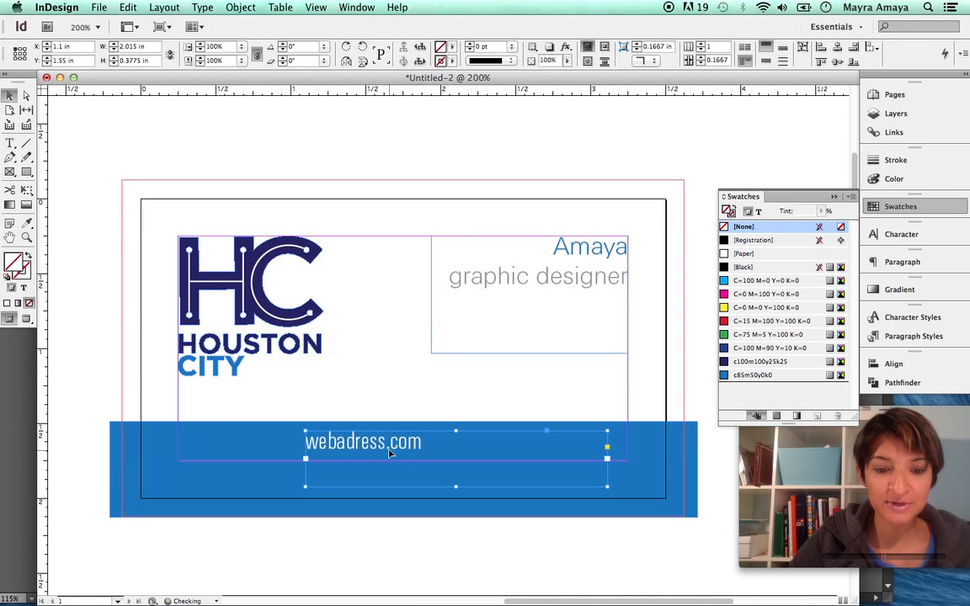
{"action": "double_click", "coordinate": [384, 447]}
{"action": "key", "text": "super+a"}
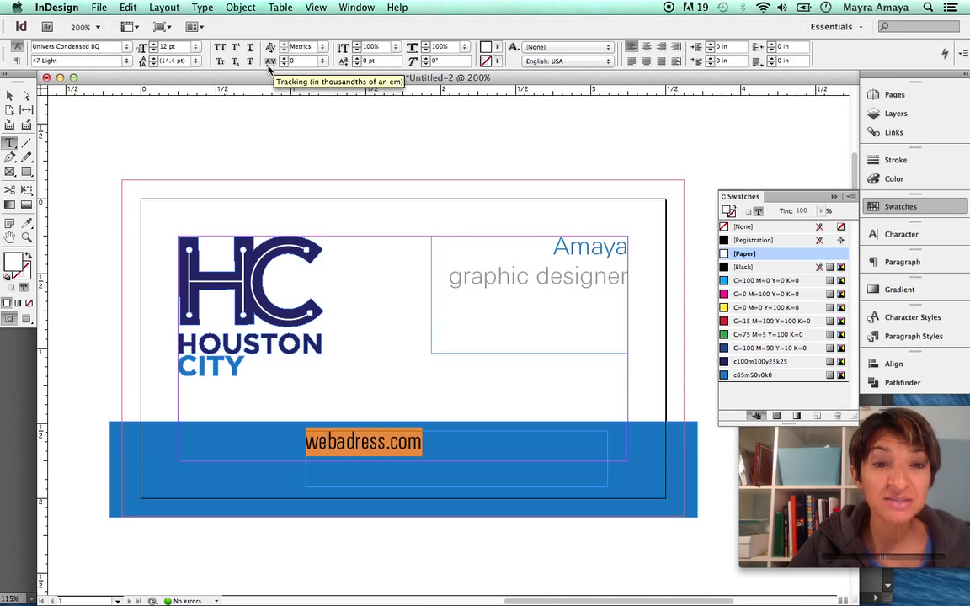
Set the web address's tracking to 200, deselect it and preview the card full screen in presentation mode
{"action": "left_click", "coordinate": [324, 64]}
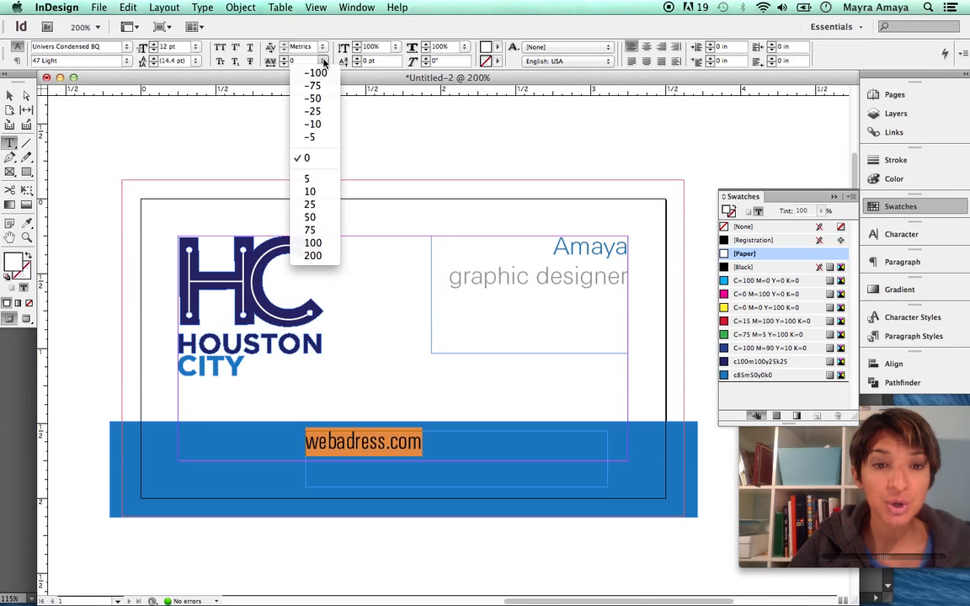
{"action": "left_click", "coordinate": [314, 256]}
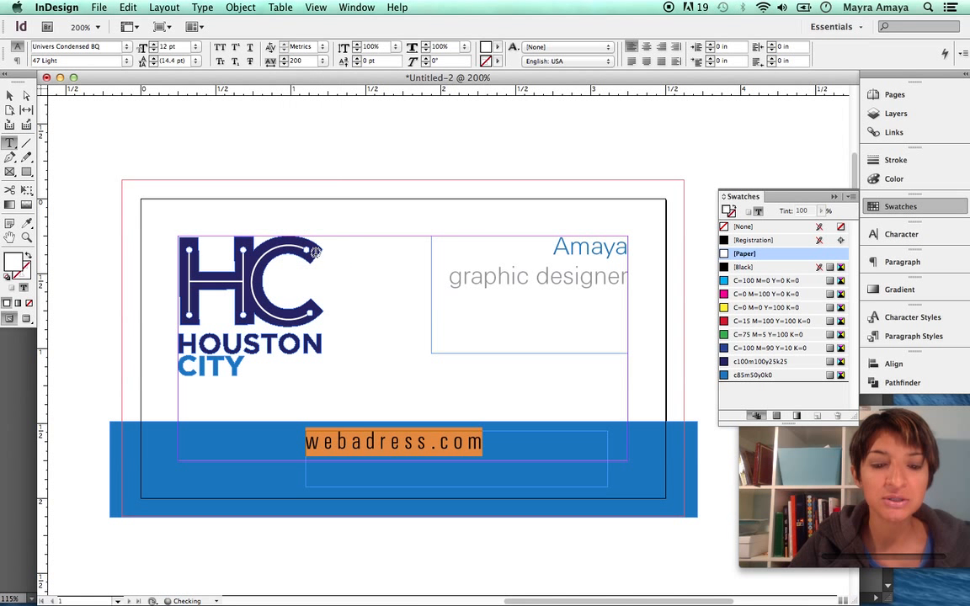
{"action": "left_click", "coordinate": [10, 95]}
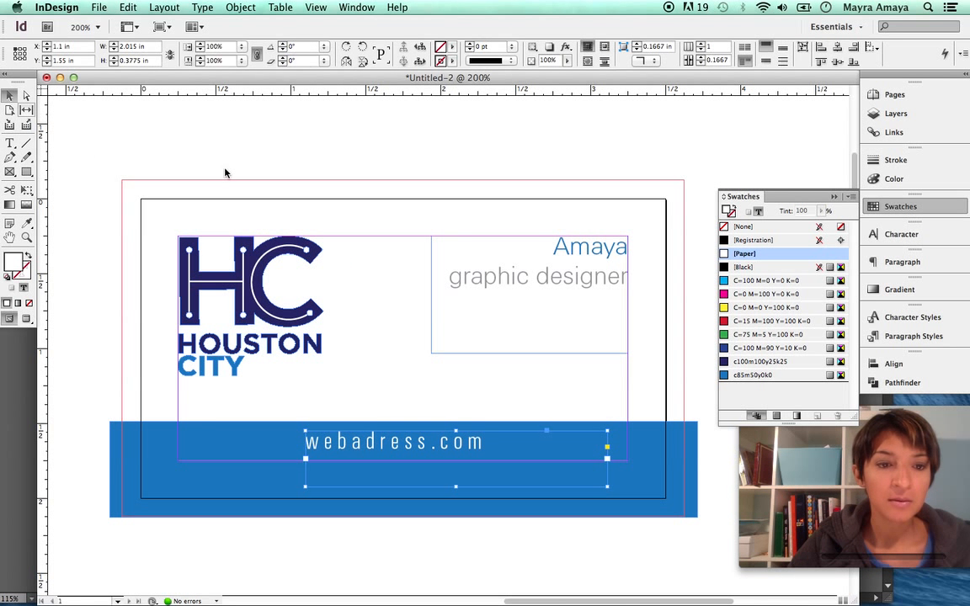
{"action": "left_click", "coordinate": [229, 170]}
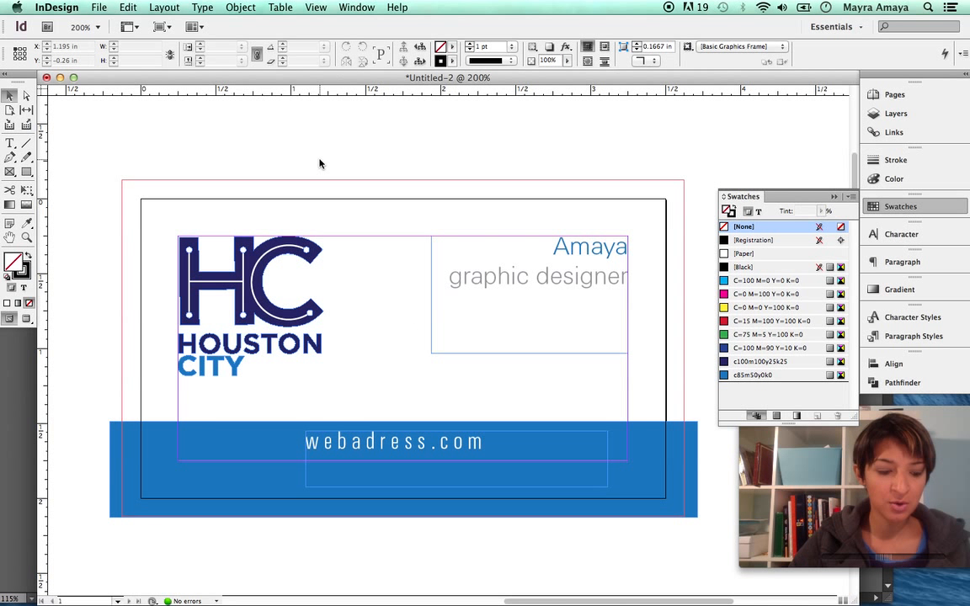
{"action": "key", "text": "shift+w"}
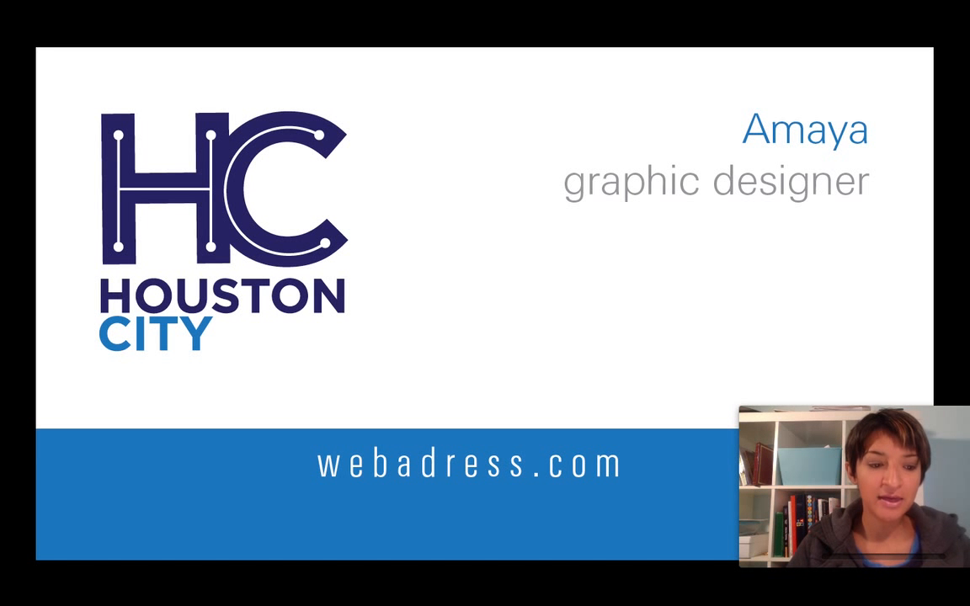
{"action": "key", "text": "Escape"}
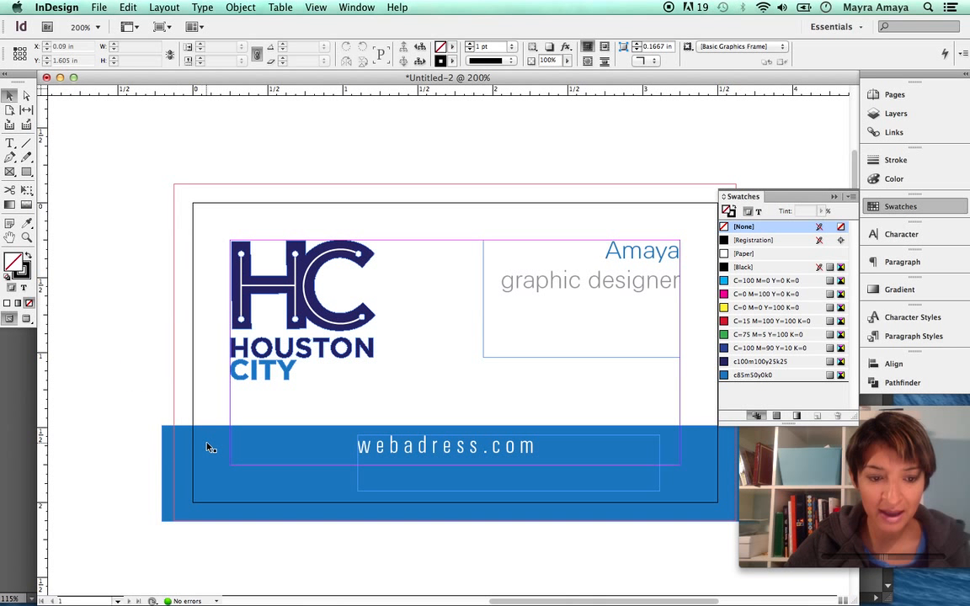
Shrink the blue bar to the card's trim edges, making it 3.5 in wide and about 0.513 in high
{"action": "left_click", "coordinate": [171, 470]}
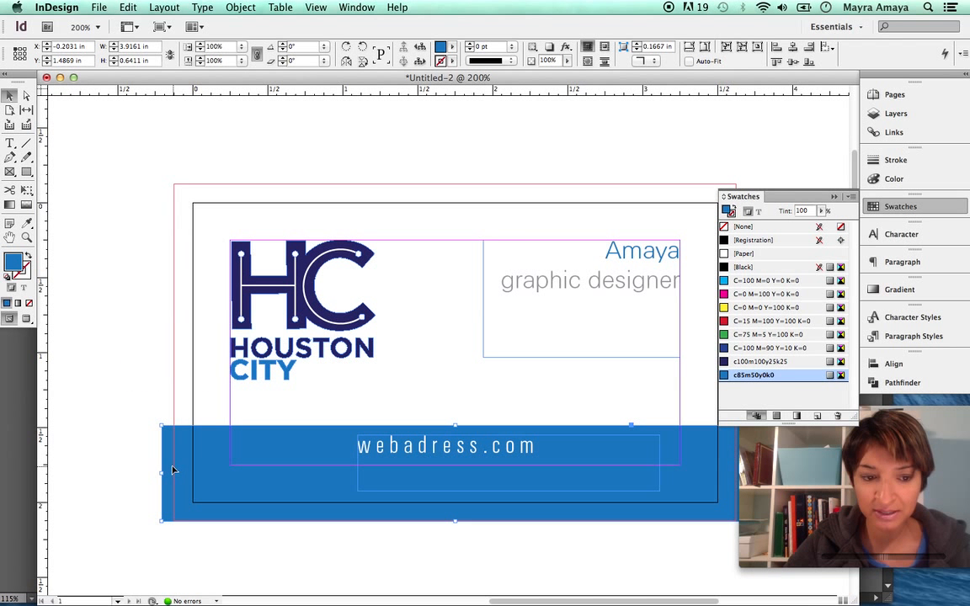
{"action": "left_click_drag", "start_coordinate": [162, 471], "coordinate": [193, 467]}
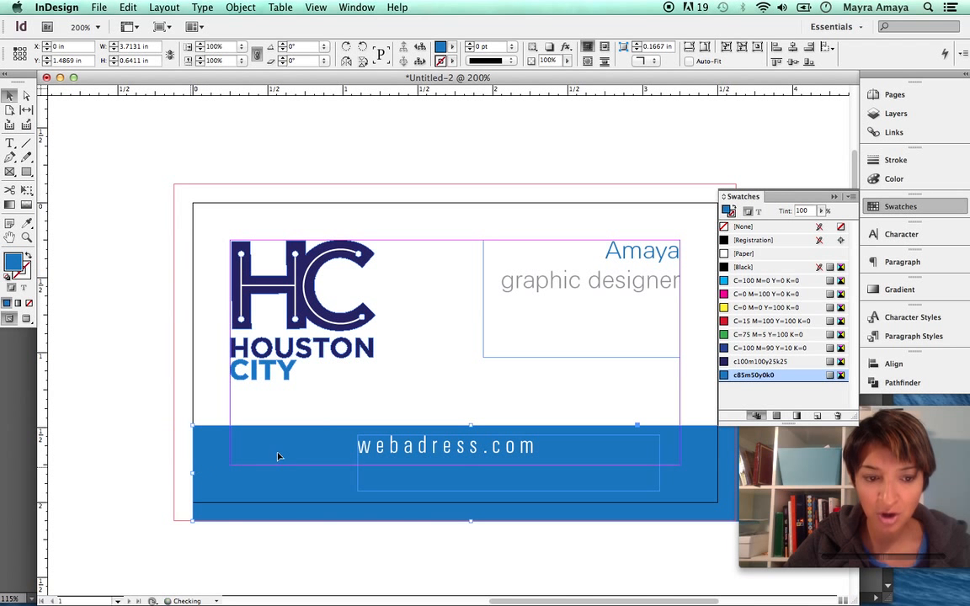
{"action": "left_click_drag", "start_coordinate": [526, 349], "coordinate": [431, 278]}
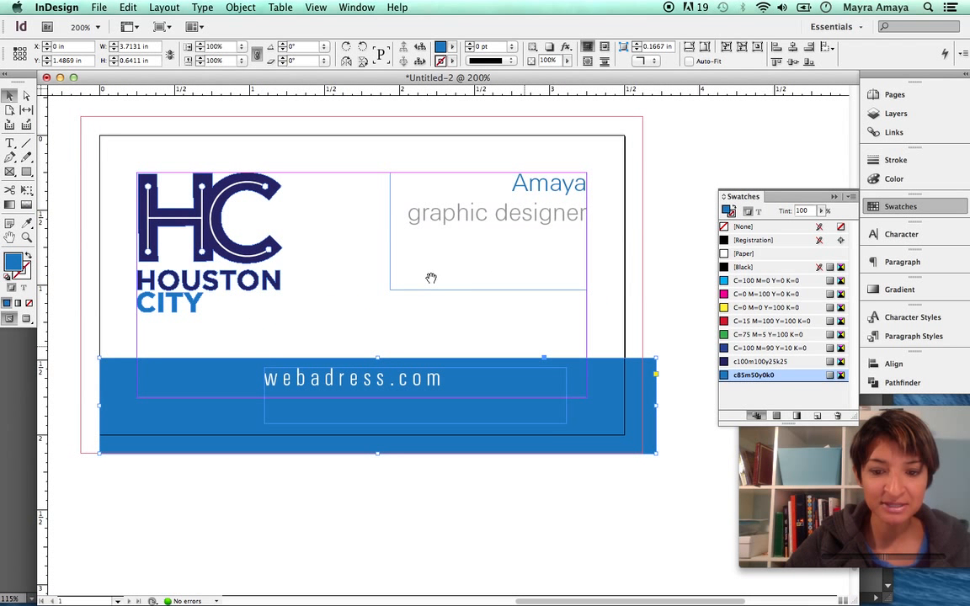
{"action": "left_click_drag", "start_coordinate": [655, 452], "coordinate": [625, 435]}
{"action": "left_click", "coordinate": [551, 497]}
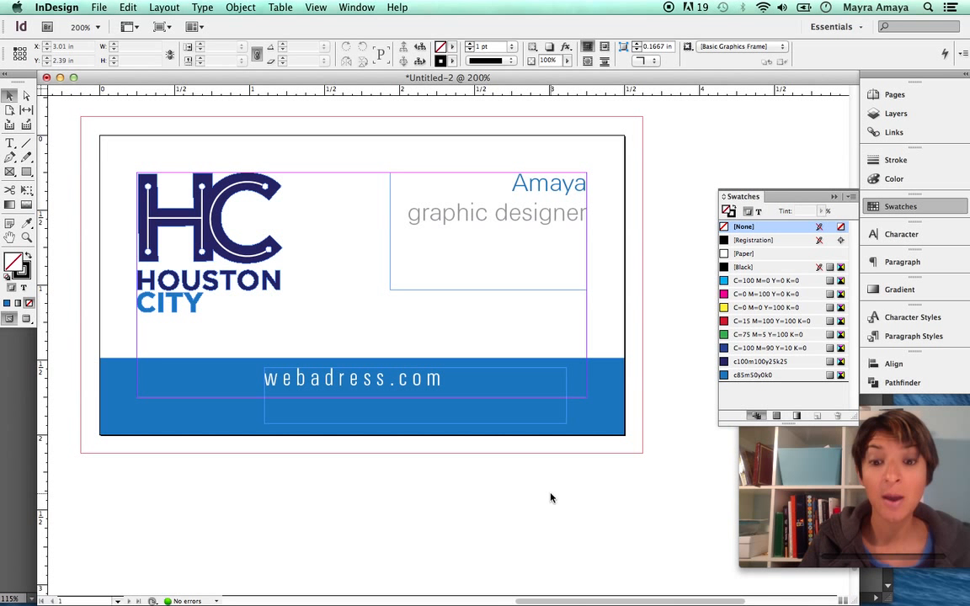
Extend the blue bar to the bleed at both sides and the lower edge, 3.75 in wide and about 0.658 in high
{"action": "left_click", "coordinate": [595, 415]}
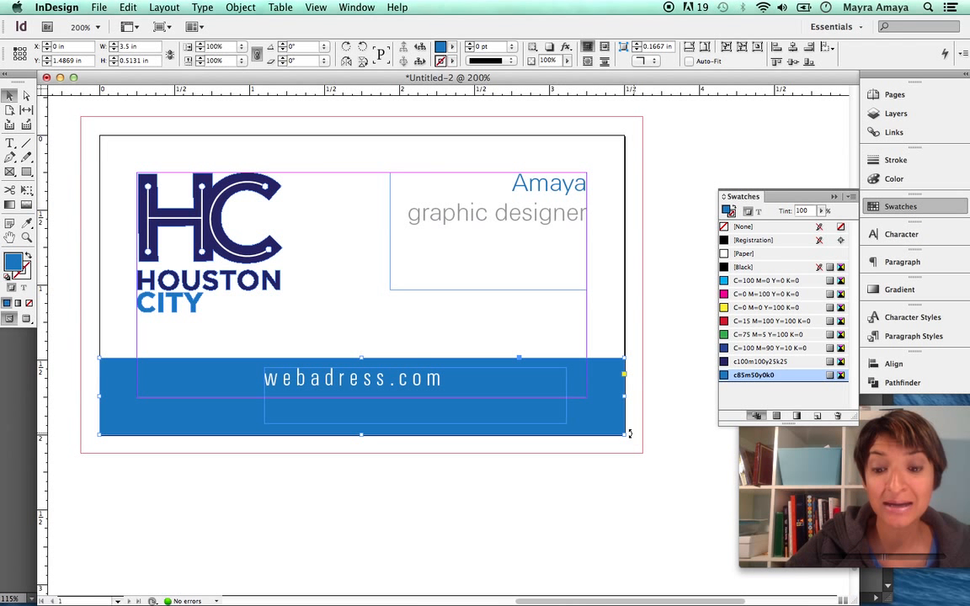
{"action": "left_click_drag", "start_coordinate": [625, 435], "coordinate": [642, 452]}
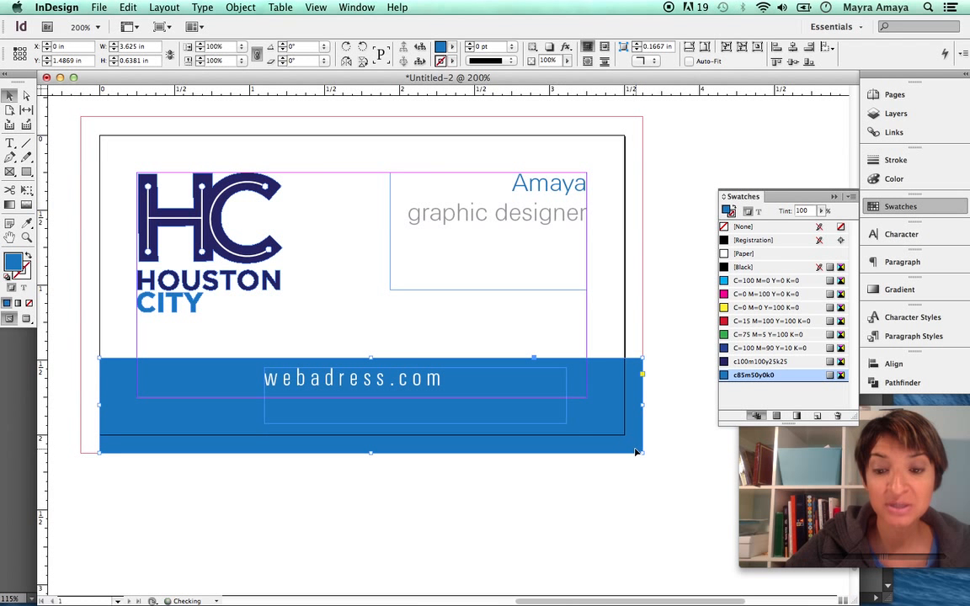
{"action": "left_click_drag", "start_coordinate": [99, 453], "coordinate": [80, 455]}
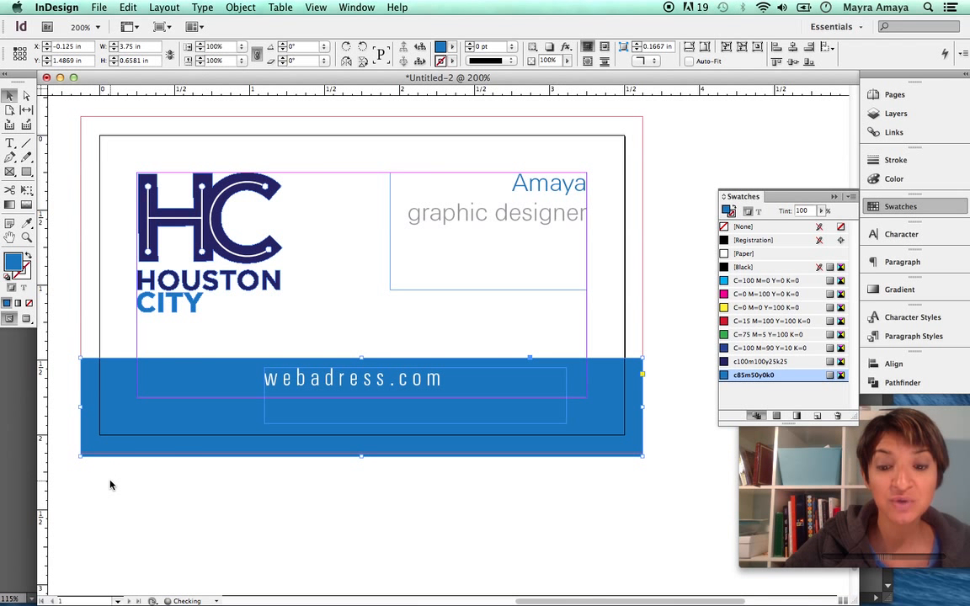
{"action": "left_click", "coordinate": [109, 484]}
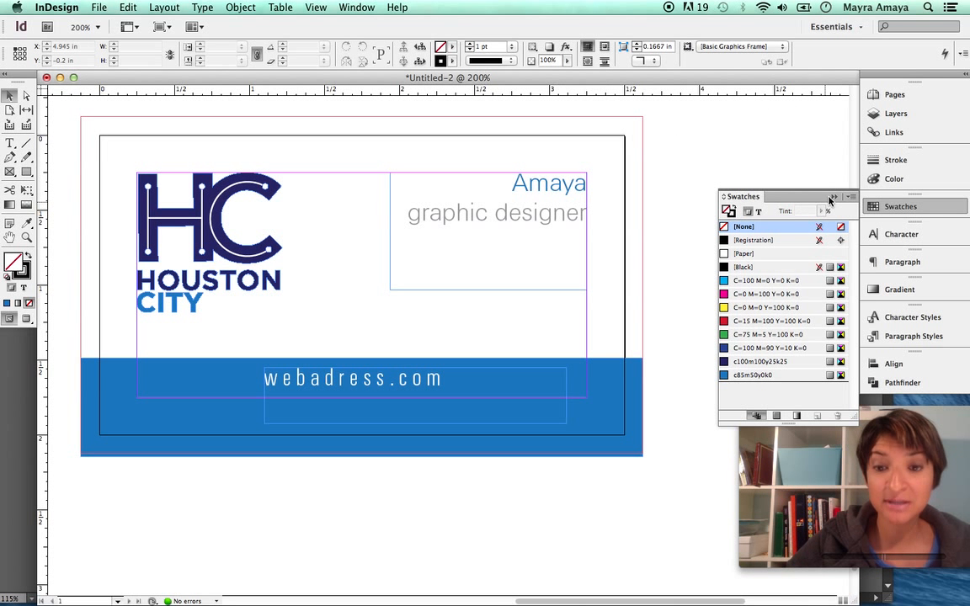
Add a second page to the document and switch between pages 1 and 2
{"action": "left_click", "coordinate": [832, 199]}
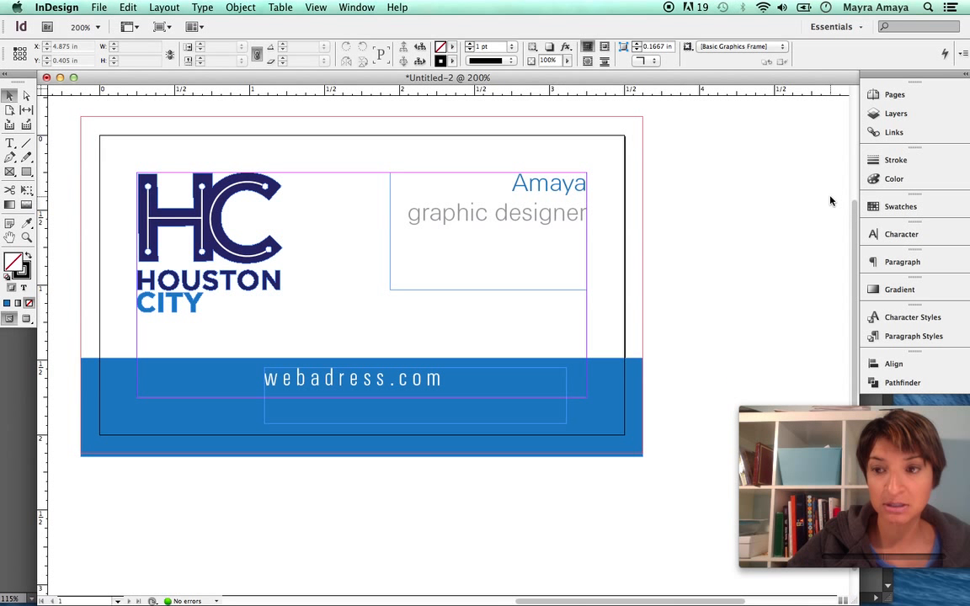
{"action": "left_click", "coordinate": [876, 96]}
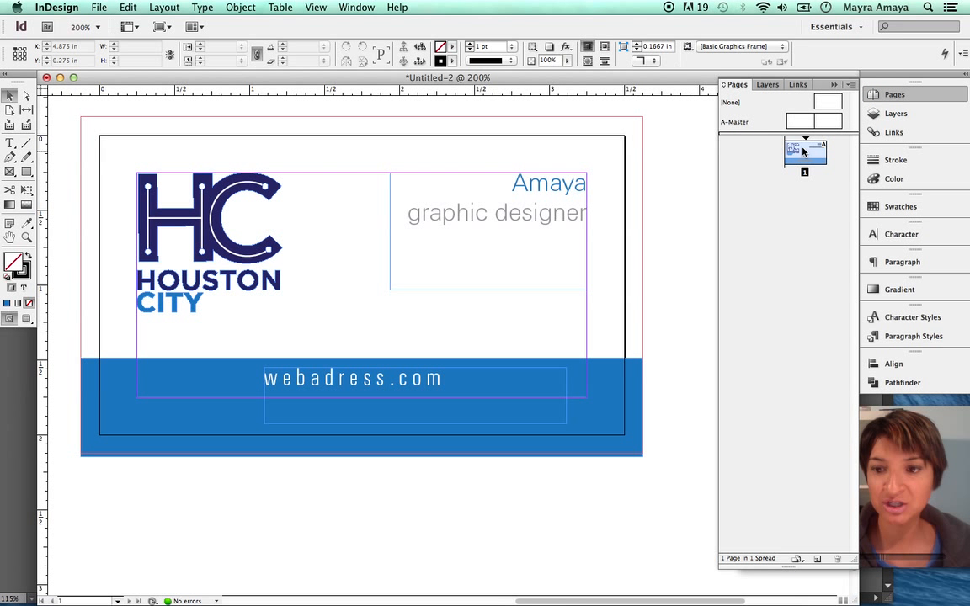
{"action": "left_click", "coordinate": [816, 561]}
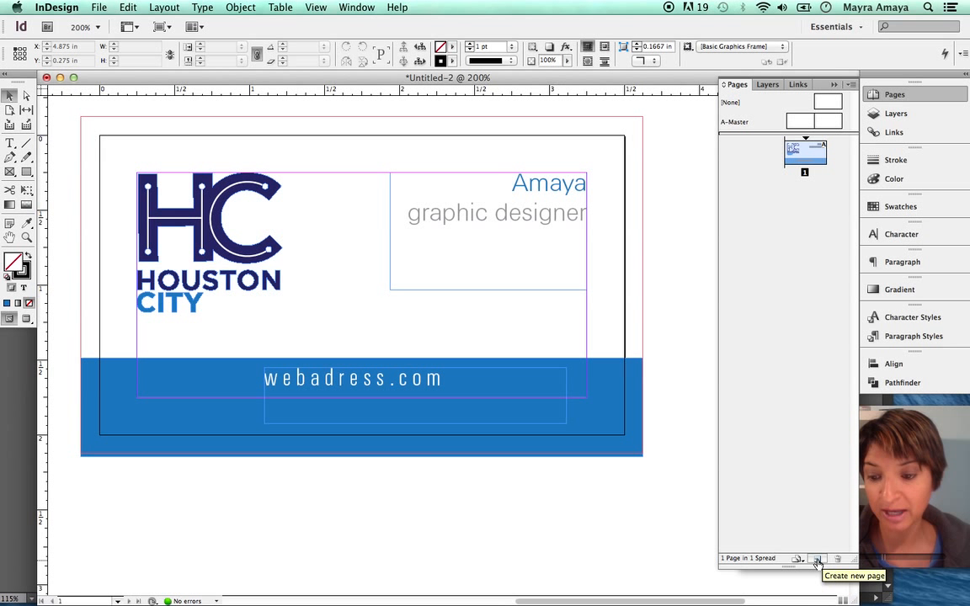
{"action": "left_click", "coordinate": [816, 560]}
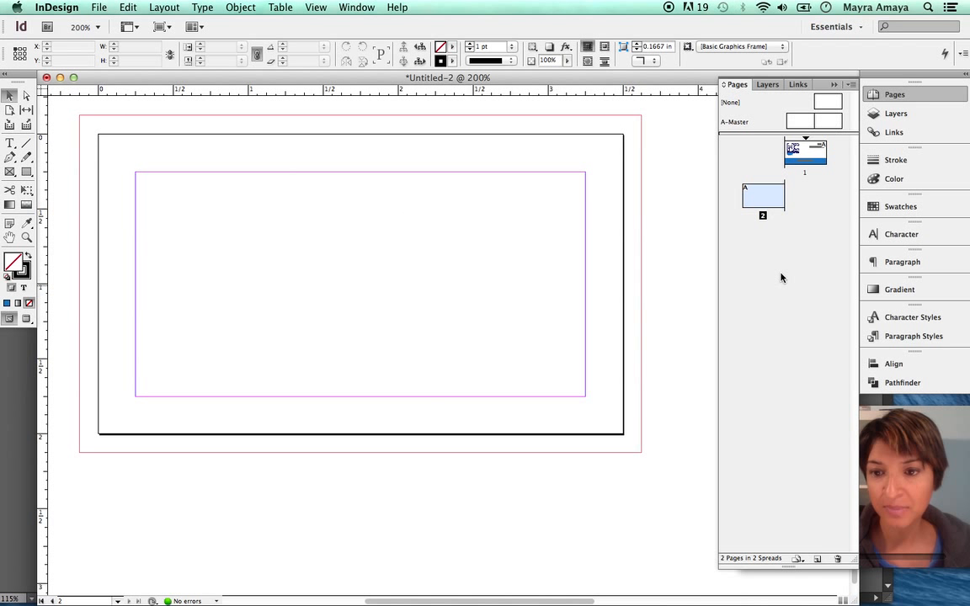
{"action": "left_click", "coordinate": [802, 159]}
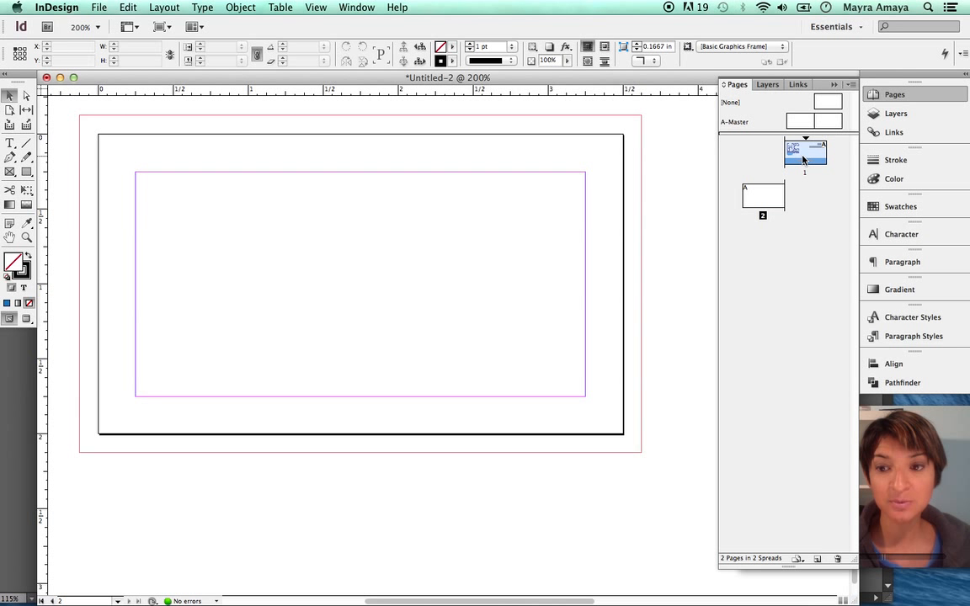
{"action": "double_click", "coordinate": [802, 159]}
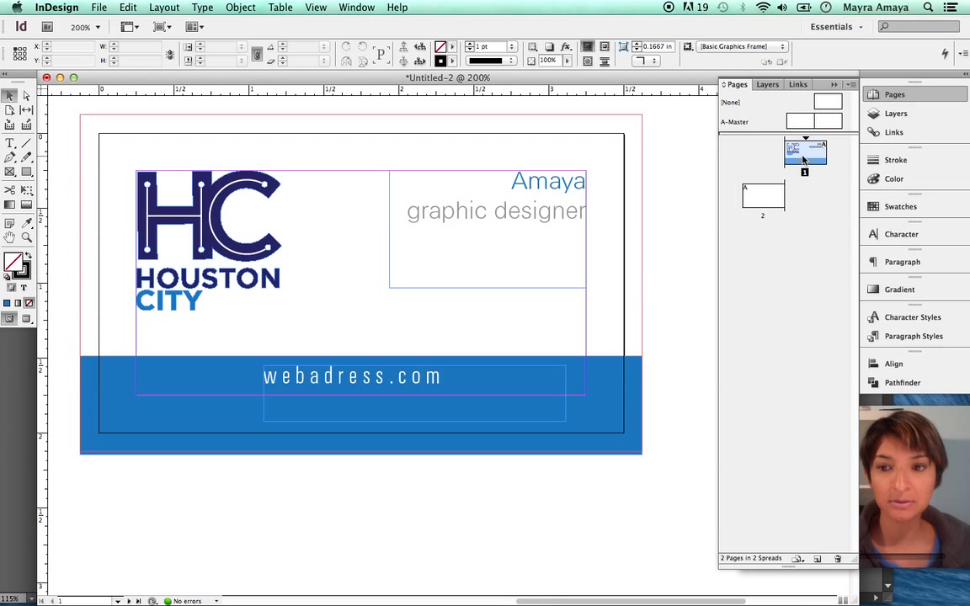
{"action": "double_click", "coordinate": [761, 202]}
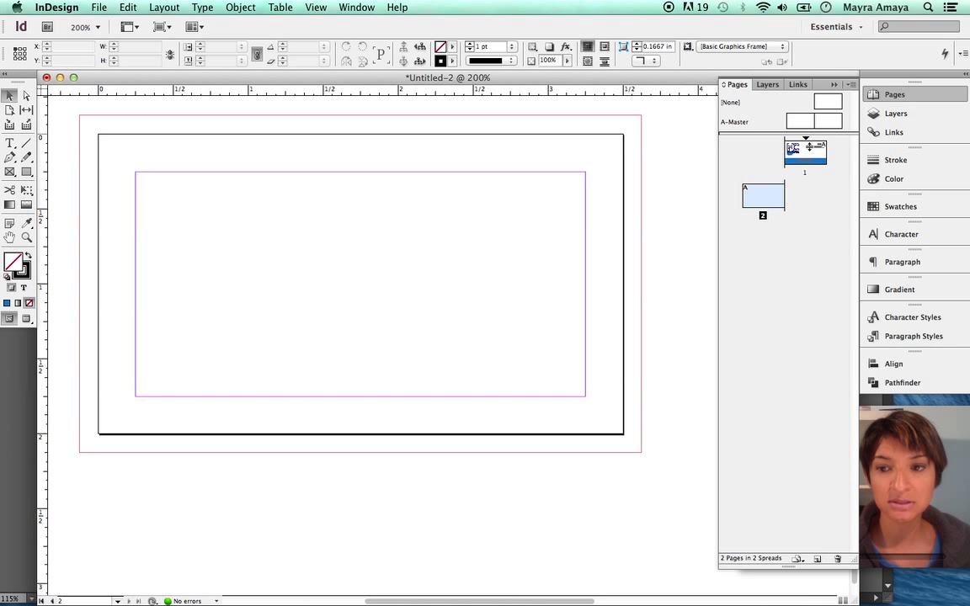
Copy the Houston City logo from page 1 to page 2 and place it near the centre of the card
{"action": "double_click", "coordinate": [803, 154]}
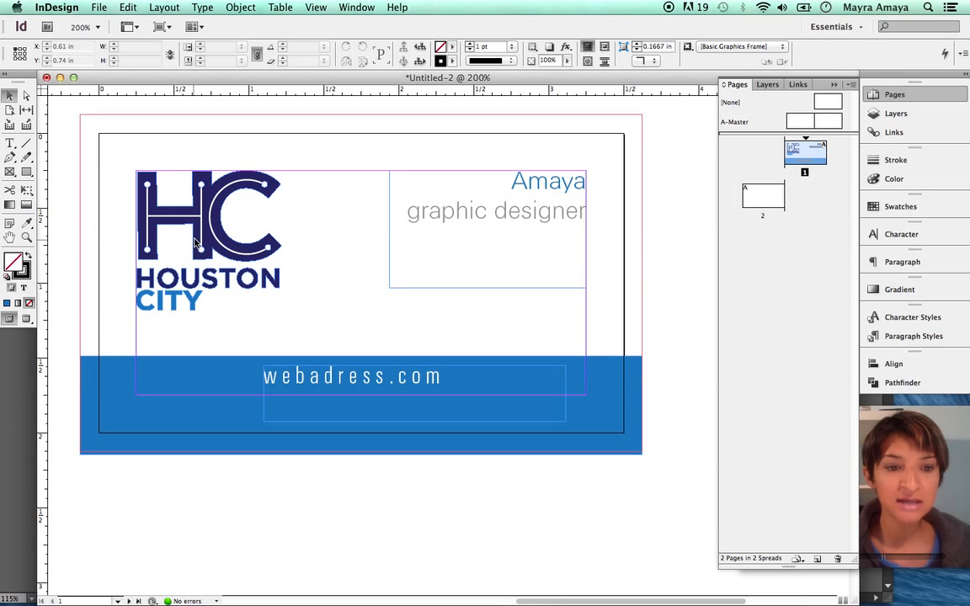
{"action": "left_click", "coordinate": [195, 243]}
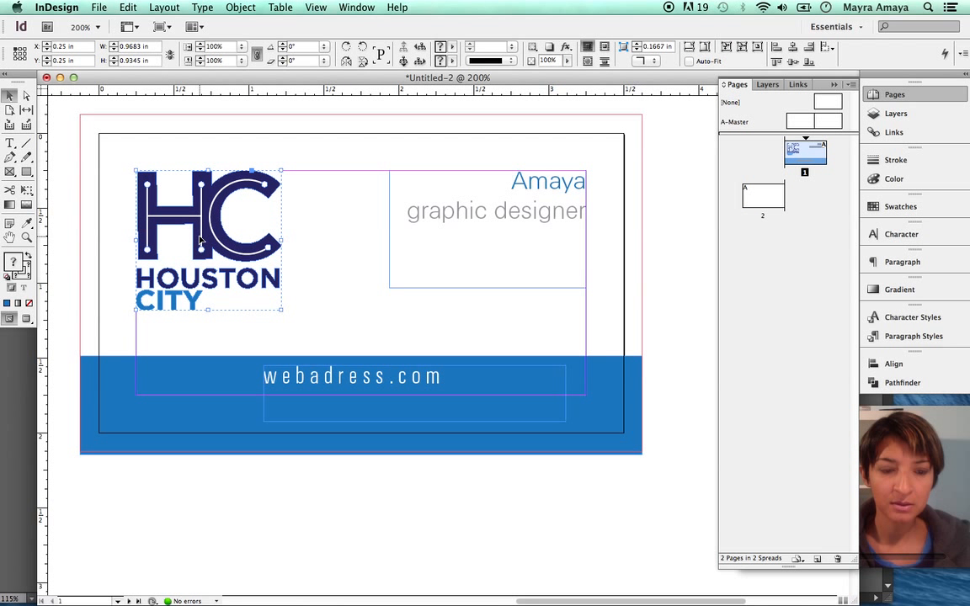
{"action": "key", "text": "super+c"}
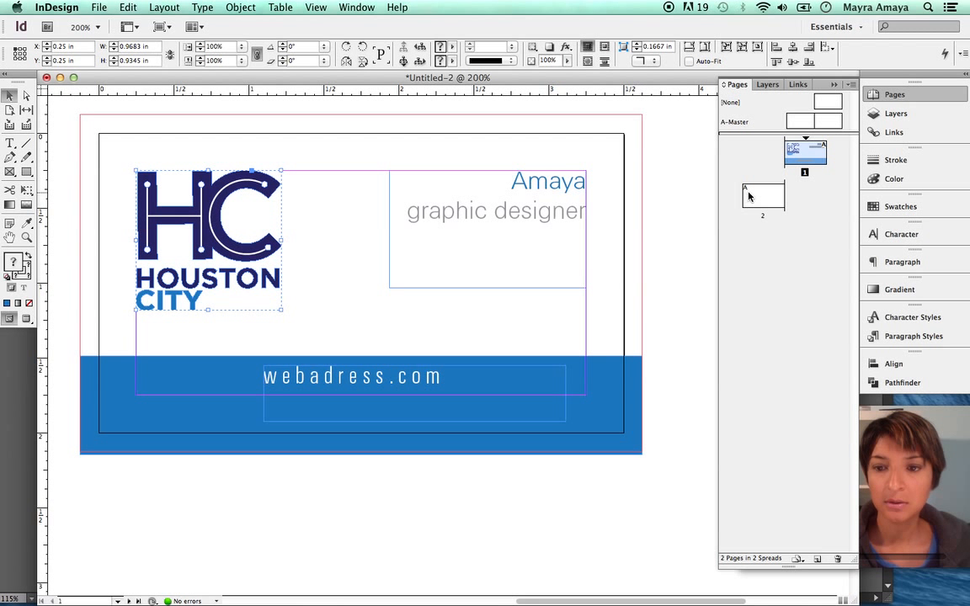
{"action": "double_click", "coordinate": [748, 196]}
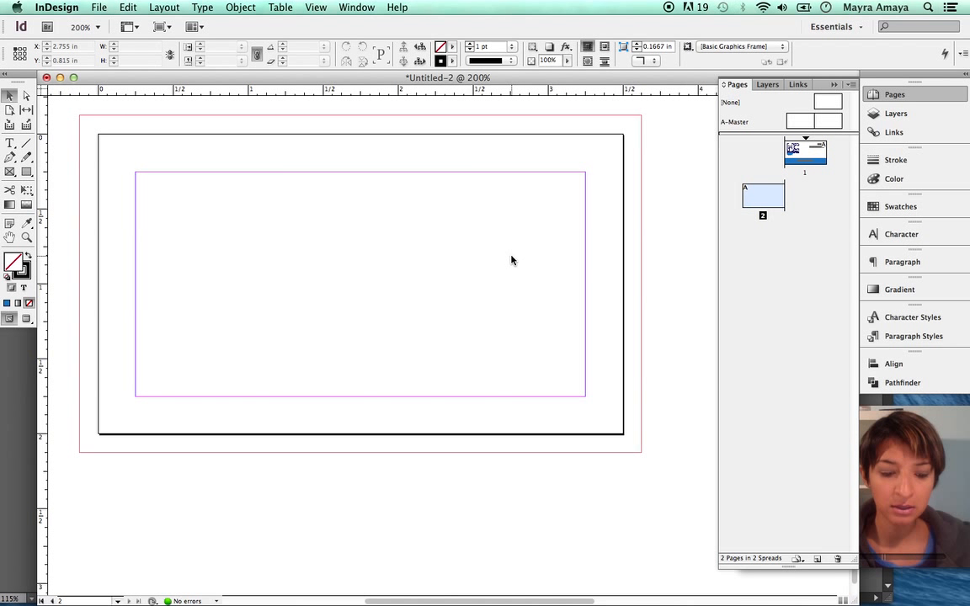
{"action": "key", "text": "super+v"}
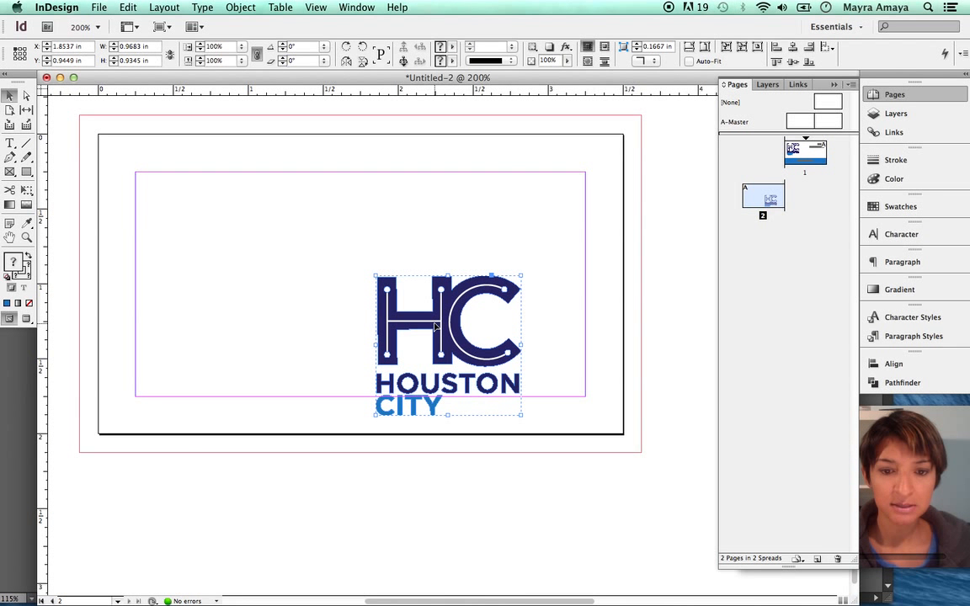
{"action": "left_click_drag", "start_coordinate": [394, 293], "coordinate": [376, 270]}
{"action": "left_click", "coordinate": [519, 270]}
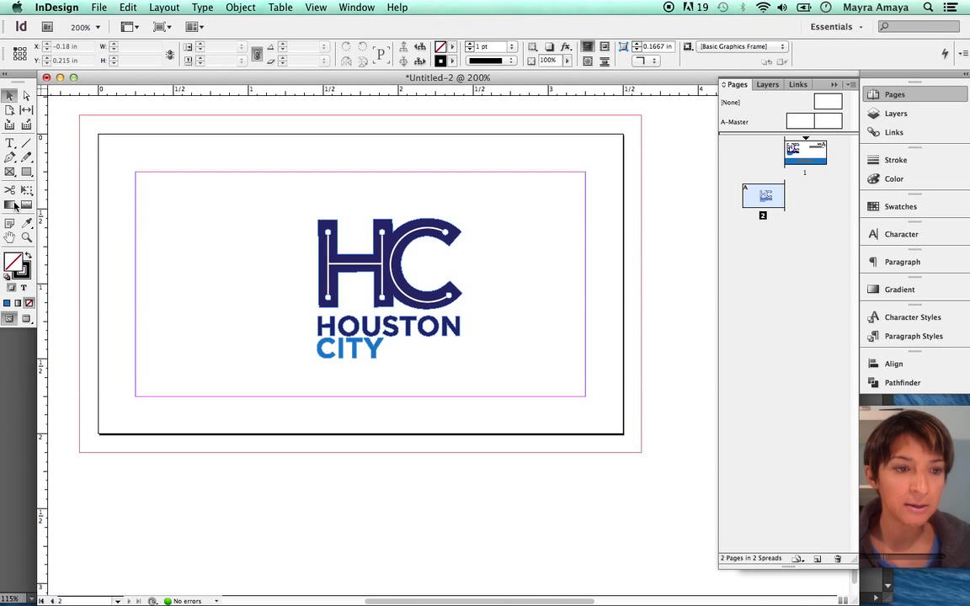
Draw a rectangle about 3.82 × 2.325 in over page 2 past the bleed and fill it with c85m50y0k0, without a stroke
{"action": "left_click", "coordinate": [26, 171]}
{"action": "left_click_drag", "start_coordinate": [76, 110], "coordinate": [649, 459]}
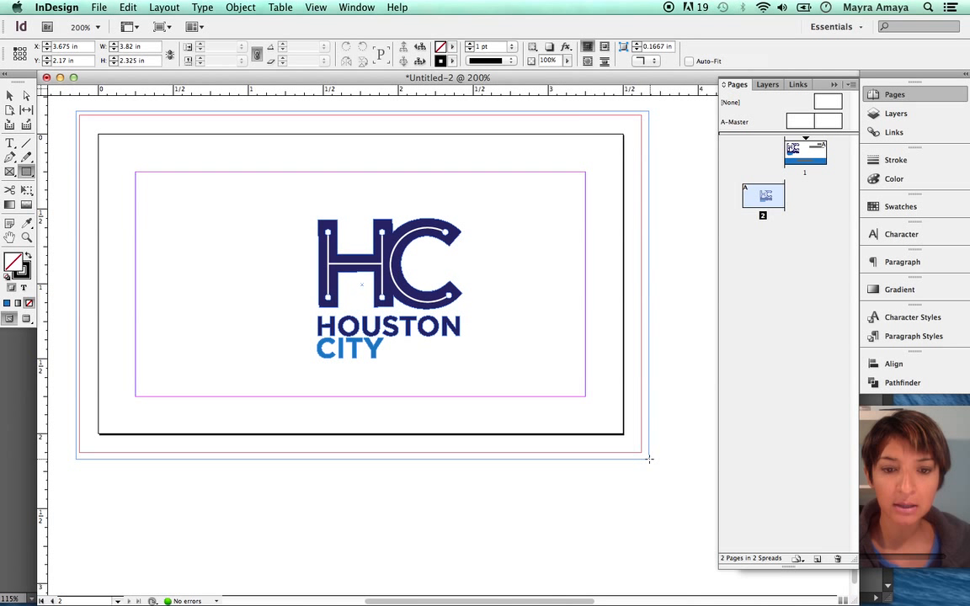
{"action": "left_click", "coordinate": [27, 256]}
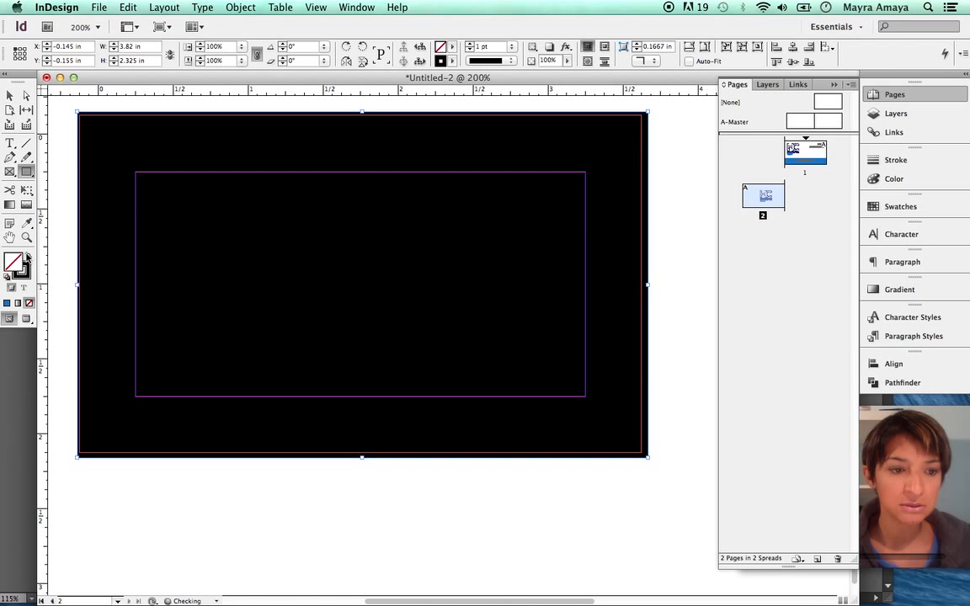
{"action": "left_click", "coordinate": [27, 256]}
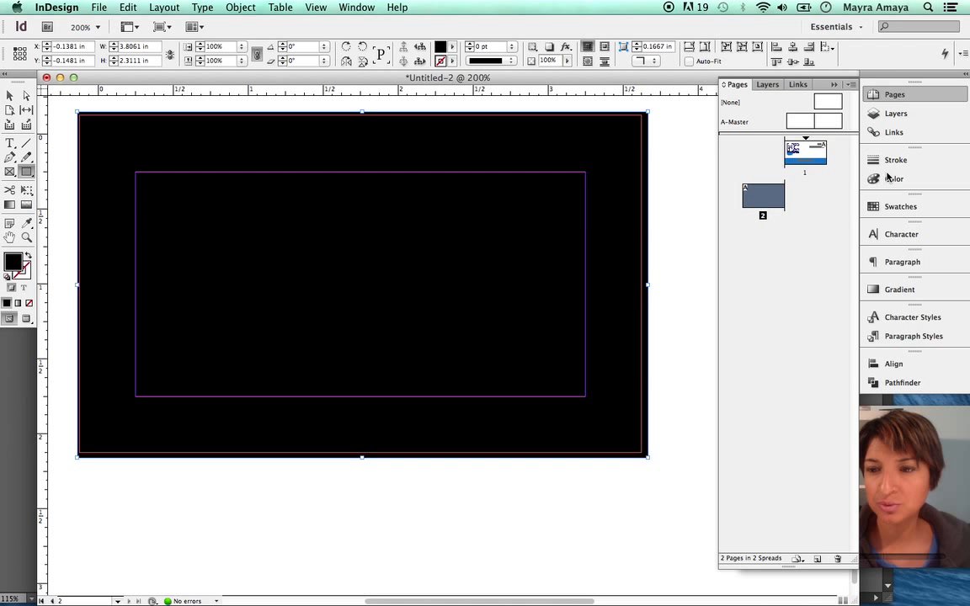
{"action": "left_click", "coordinate": [905, 207]}
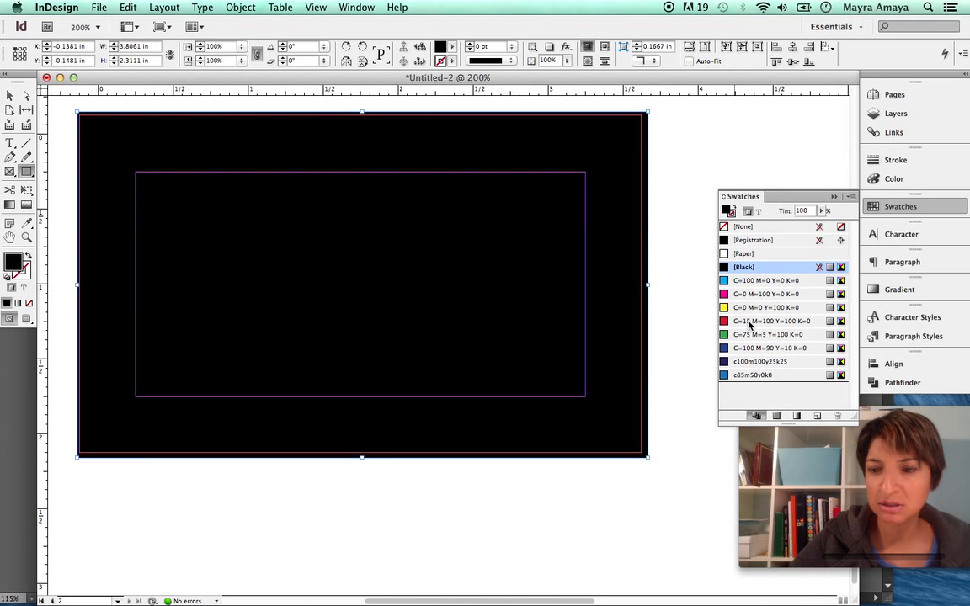
{"action": "left_click", "coordinate": [746, 374]}
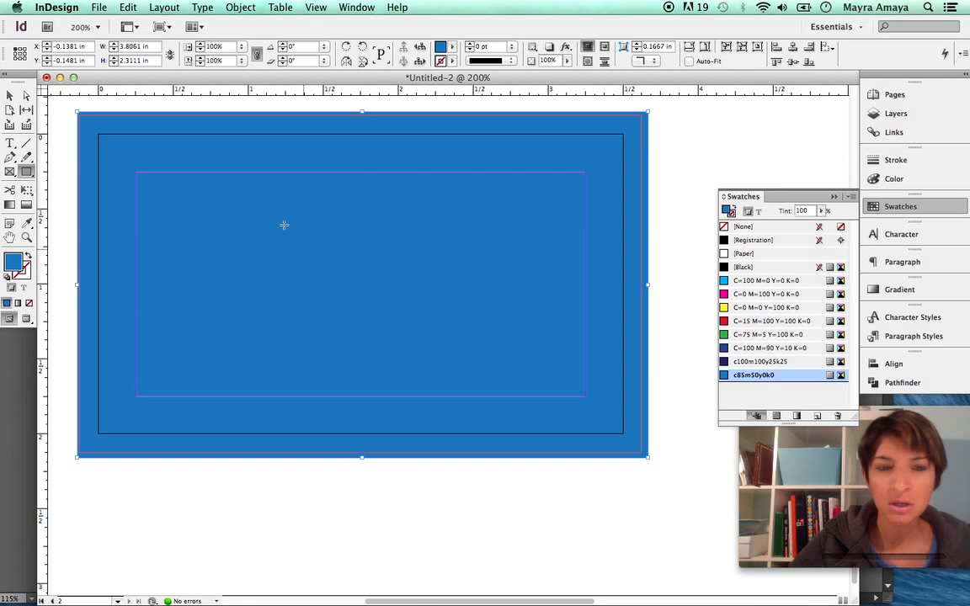
Send the blue background rectangle on page 2 to the back, behind the Houston City logo
{"action": "left_click", "coordinate": [165, 7]}
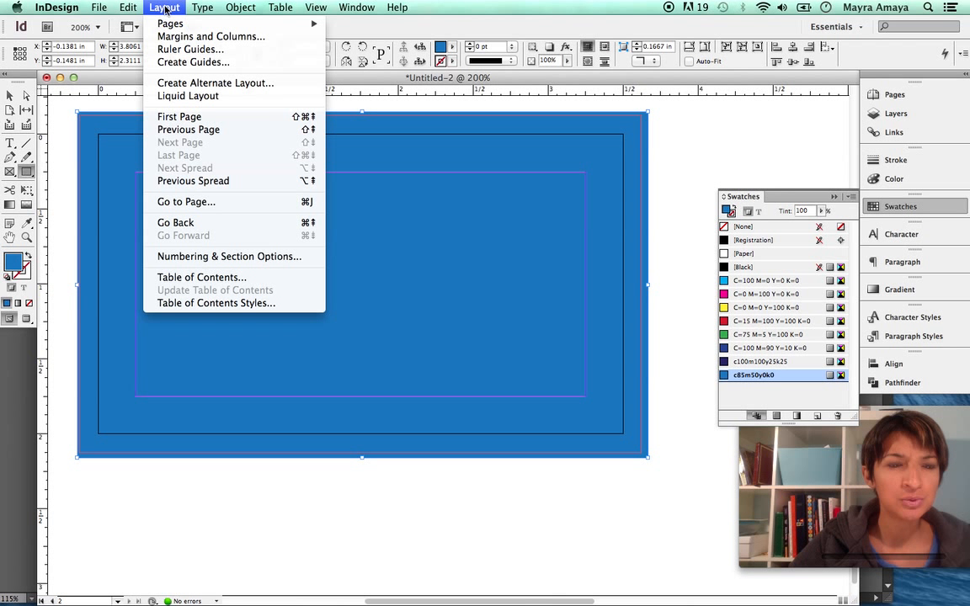
{"action": "mouse_move", "coordinate": [248, 18]}
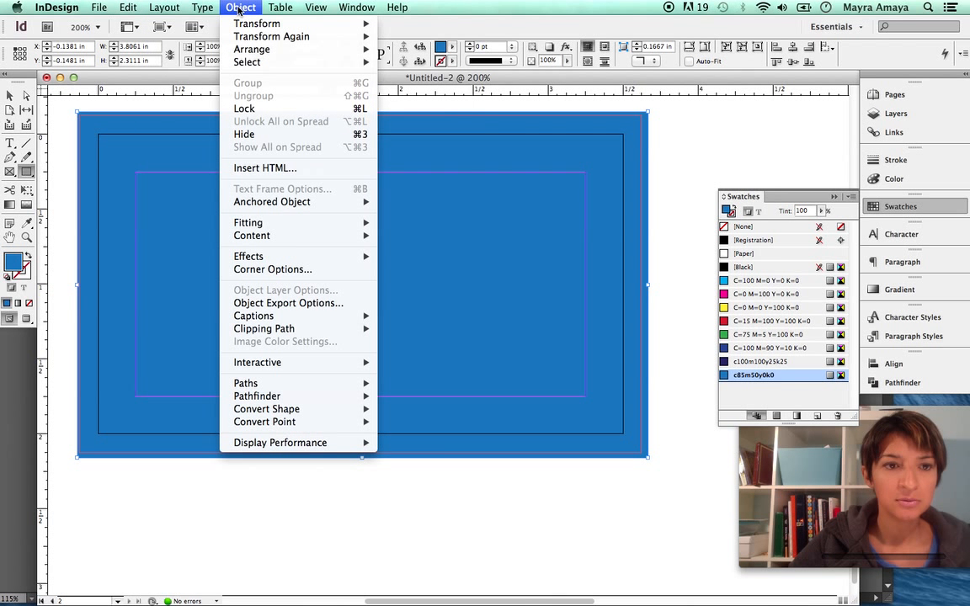
{"action": "mouse_move", "coordinate": [257, 49]}
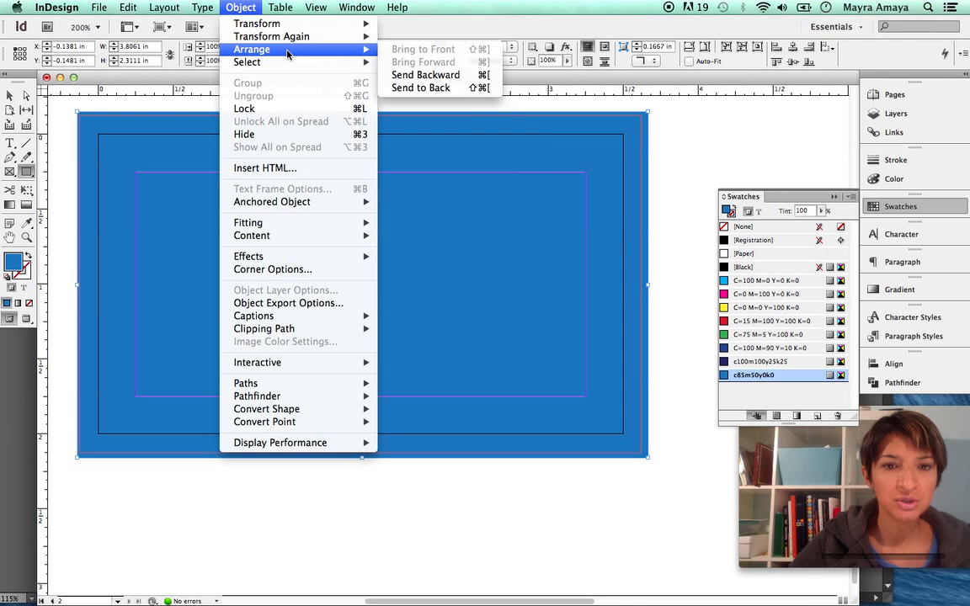
{"action": "left_click", "coordinate": [404, 88]}
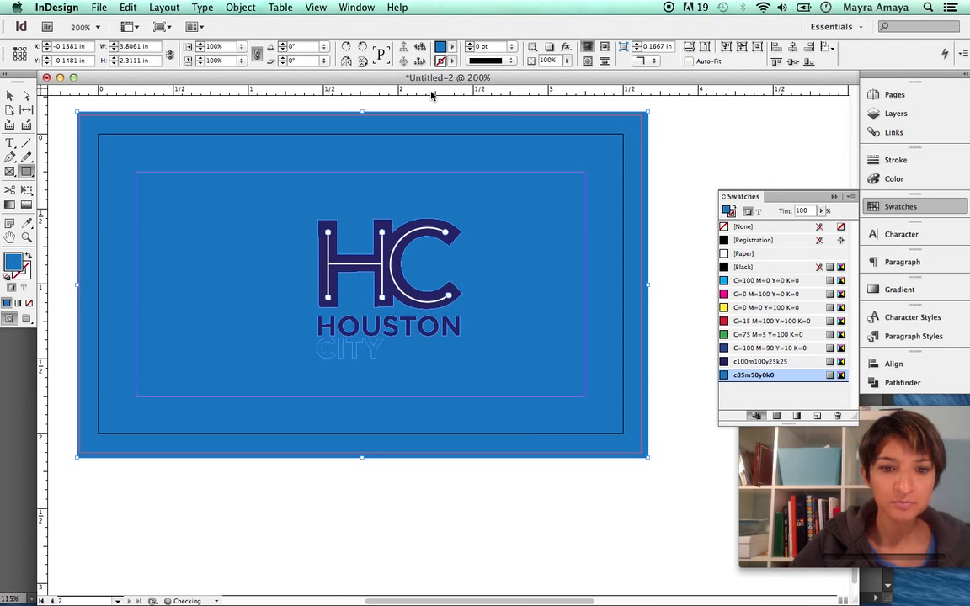
Fill the large HC letter shape of the page 2 logo with the [Paper] swatch
{"action": "left_click", "coordinate": [26, 95]}
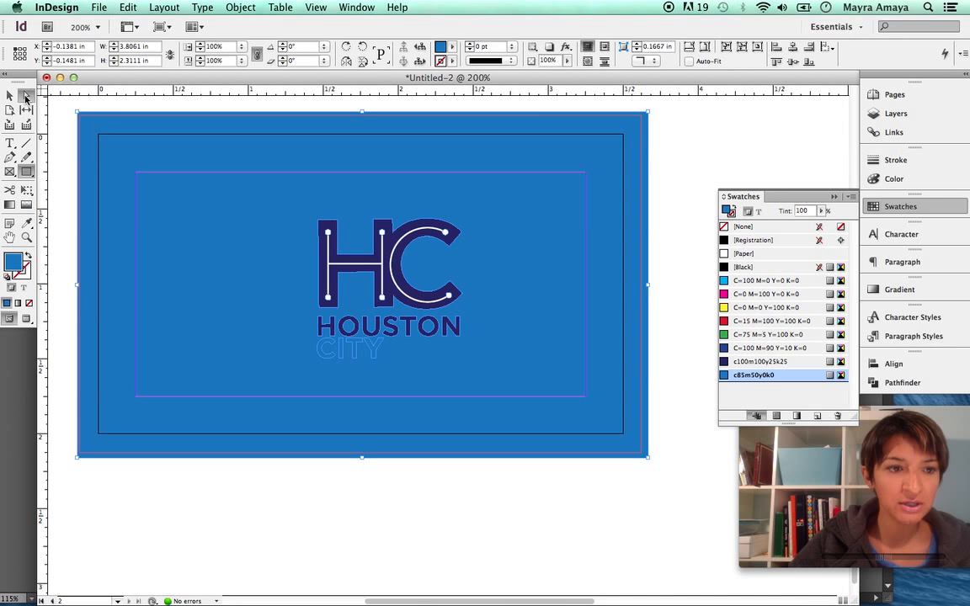
{"action": "left_click", "coordinate": [337, 293]}
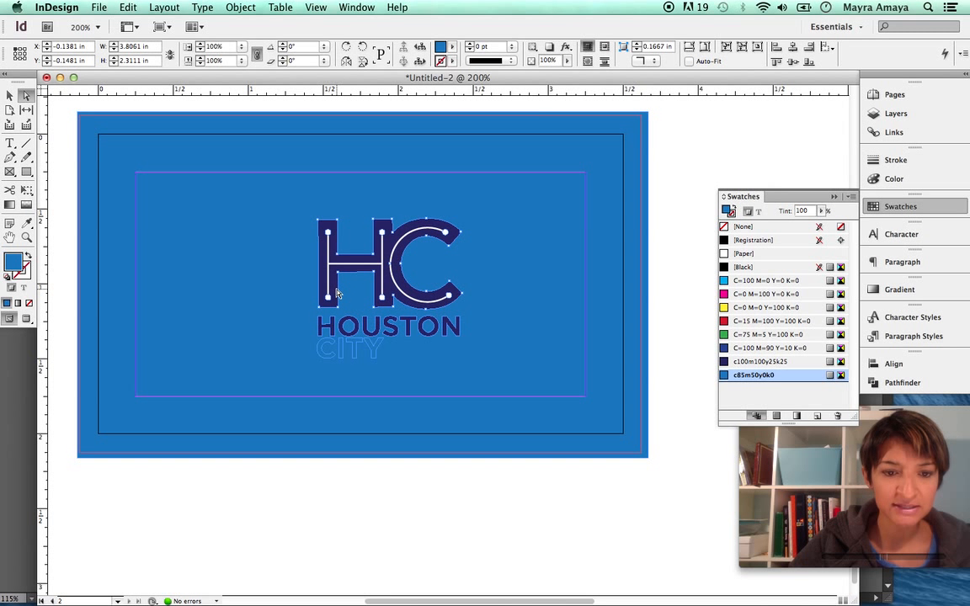
{"action": "left_click", "coordinate": [738, 254]}
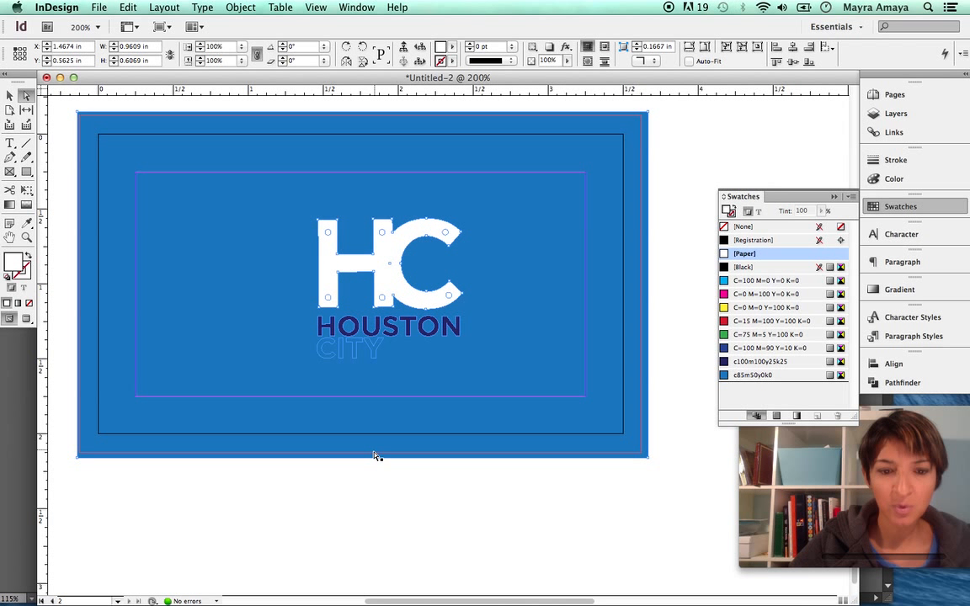
Move the blue rectangle aside to uncover the logo and fill the HOUSTON CITY lettering with [Paper]
{"action": "left_click", "coordinate": [371, 352]}
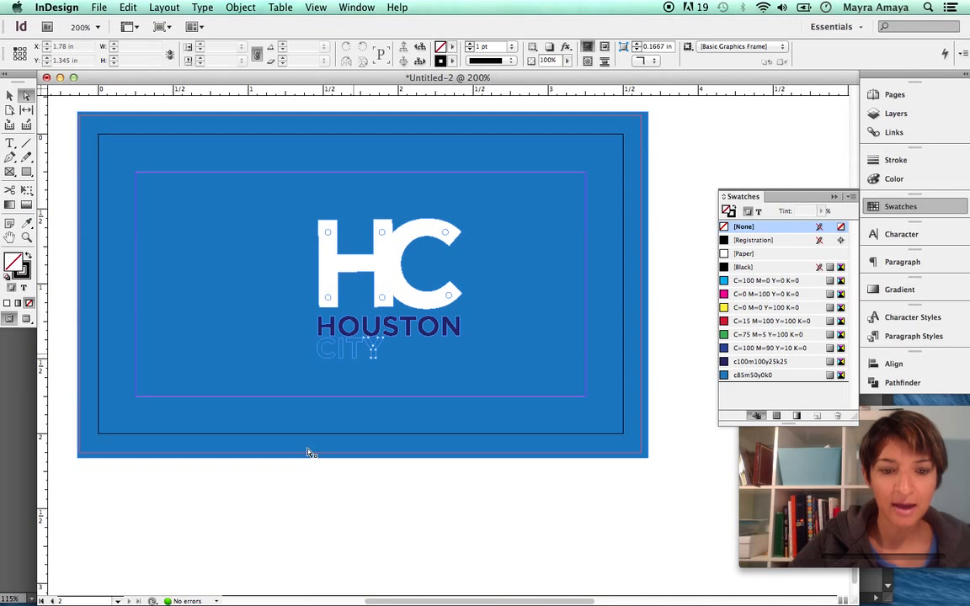
{"action": "left_click", "coordinate": [373, 409]}
{"action": "left_click_drag", "start_coordinate": [373, 410], "coordinate": [245, 404]}
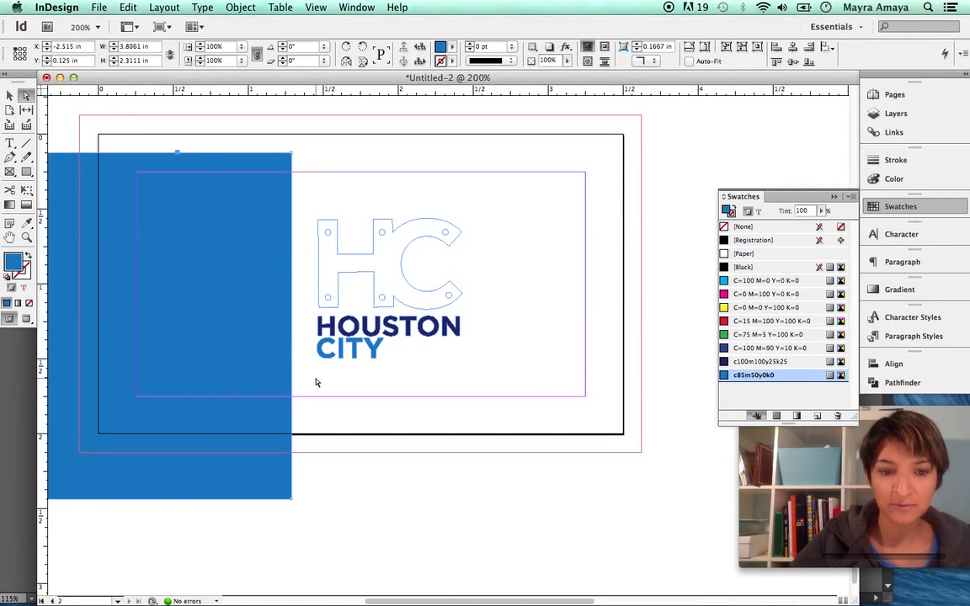
{"action": "left_click", "coordinate": [456, 327]}
{"action": "left_click", "coordinate": [746, 254]}
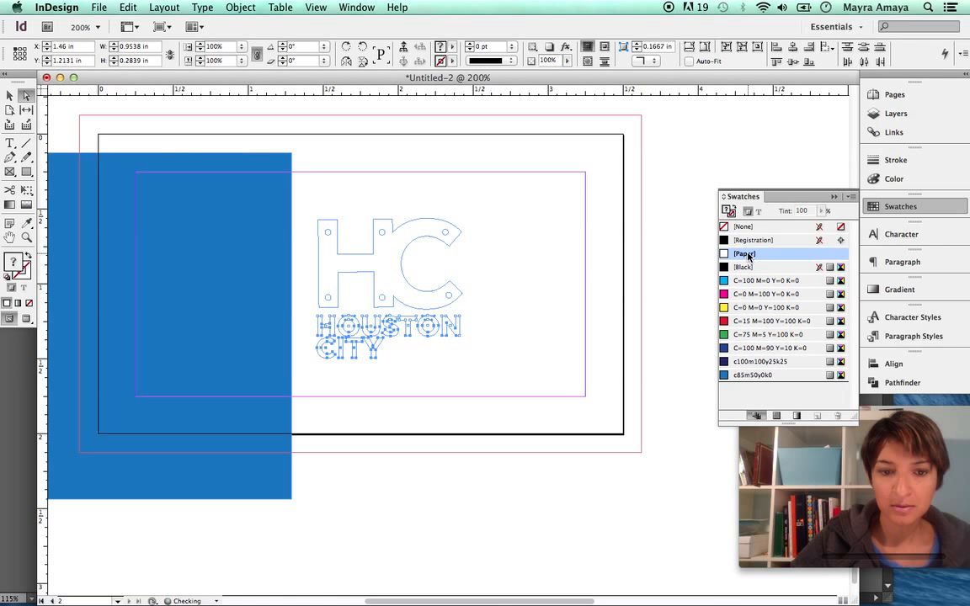
{"action": "left_click", "coordinate": [530, 274]}
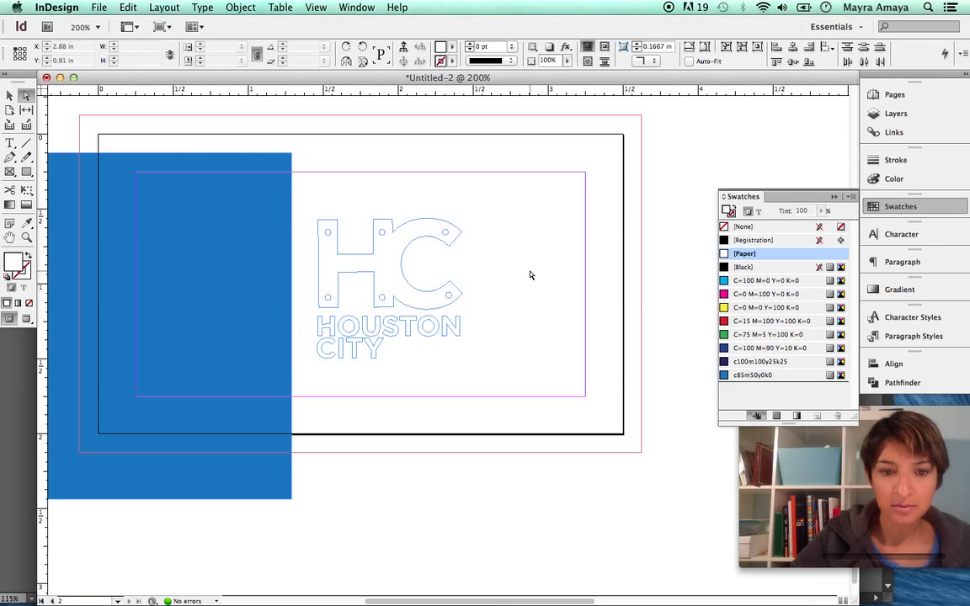
Give the inner line of the C and the H crossbar a c85m50y0k0 stroke without a fill
{"action": "left_click", "coordinate": [388, 264]}
{"action": "left_click", "coordinate": [389, 264]}
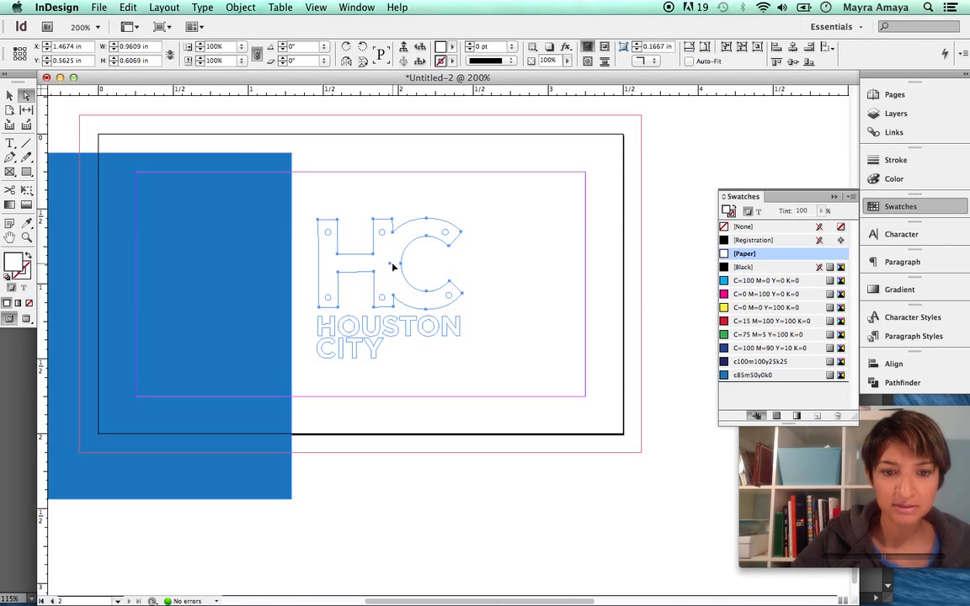
{"action": "left_click", "coordinate": [390, 266]}
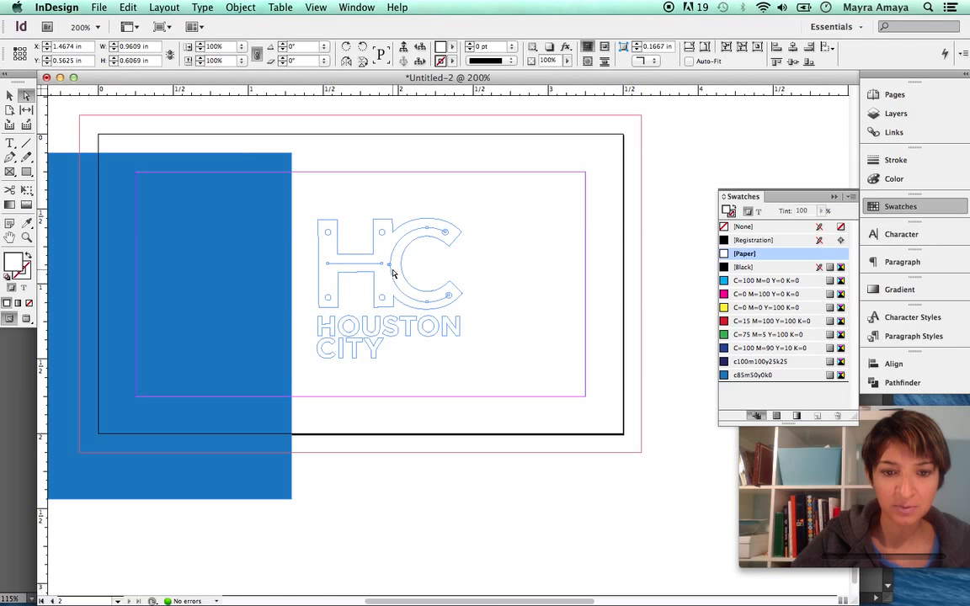
{"action": "left_click", "coordinate": [758, 375]}
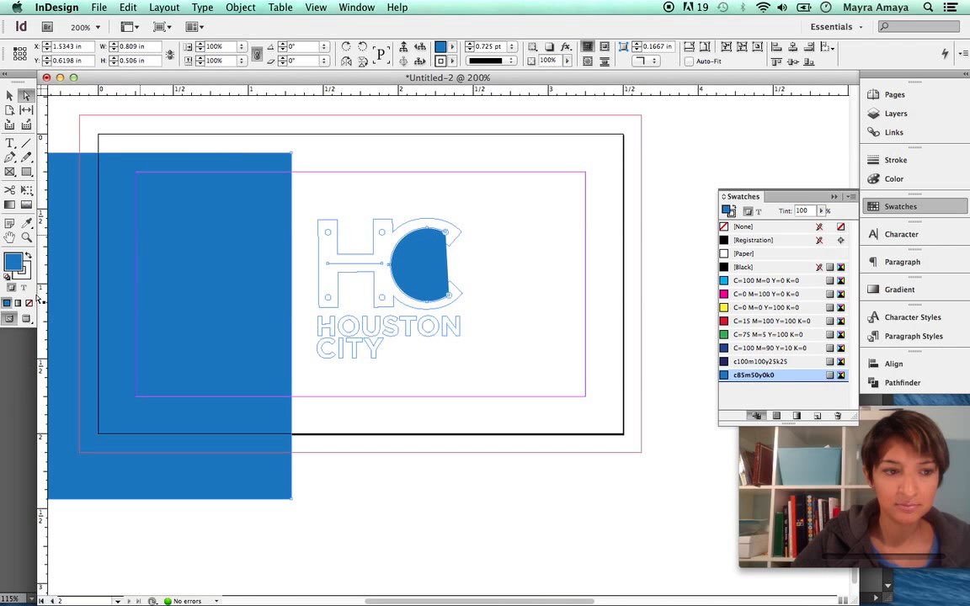
{"action": "left_click", "coordinate": [28, 256]}
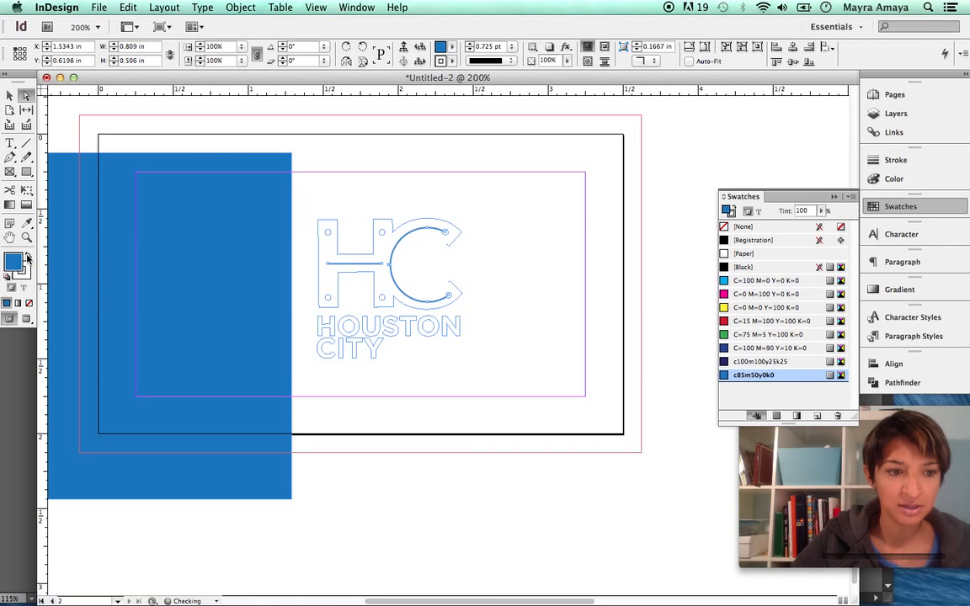
{"action": "left_click", "coordinate": [28, 302]}
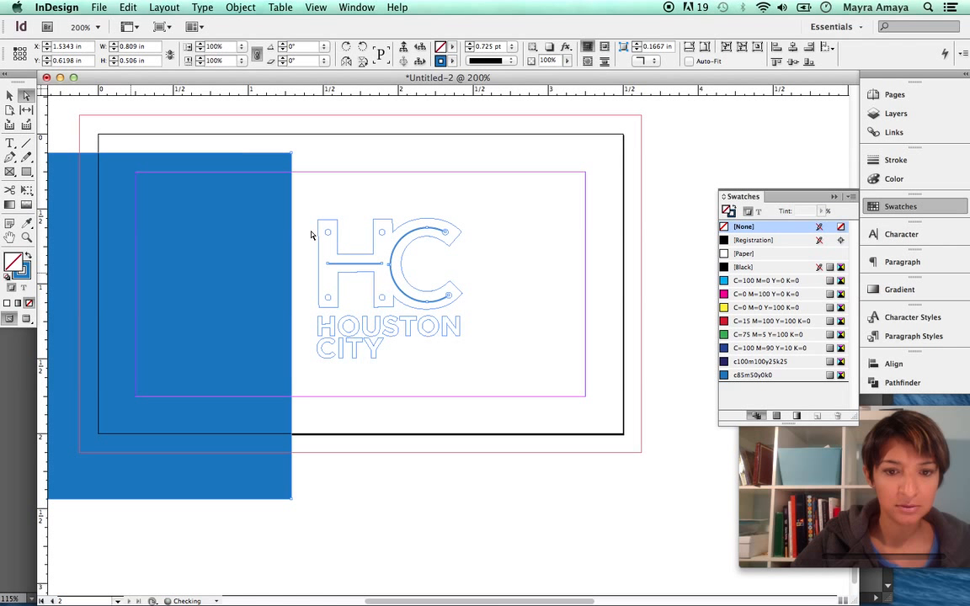
Colour the strokes of both vertical lines inside the H with c85m50y0k0, leaving them without a fill
{"action": "left_click", "coordinate": [382, 244], "text": "shift"}
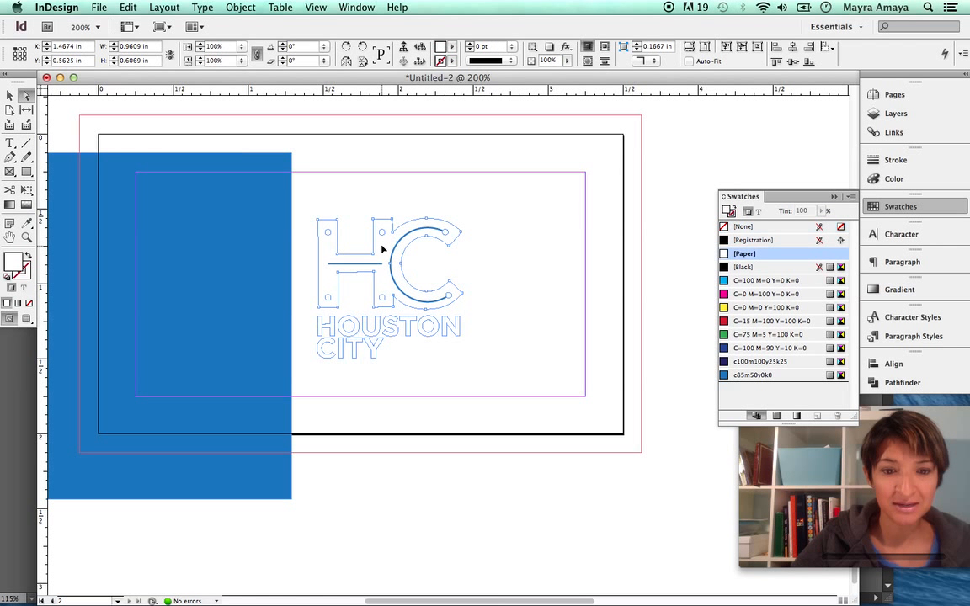
{"action": "left_click", "coordinate": [382, 246]}
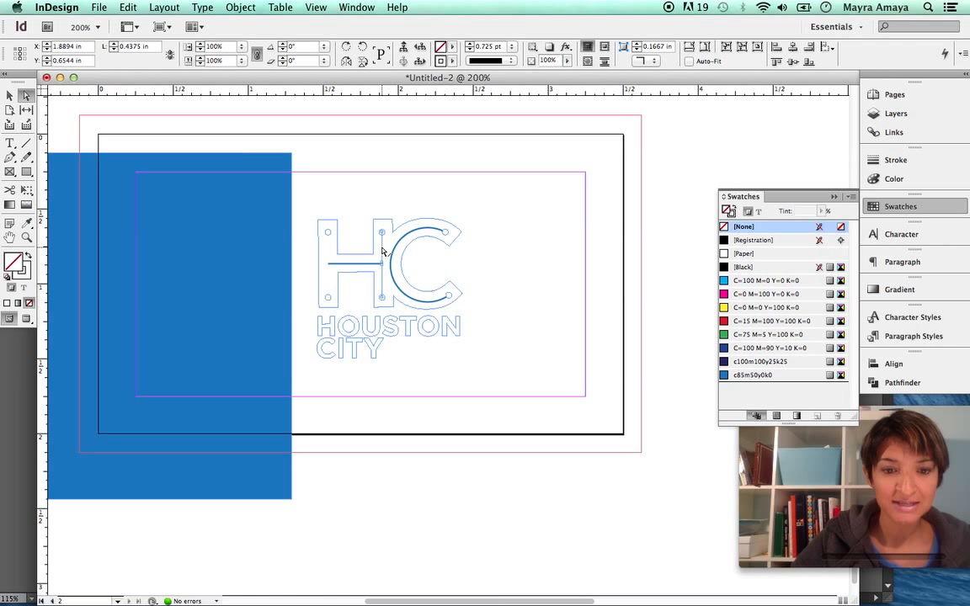
{"action": "left_click", "coordinate": [766, 375]}
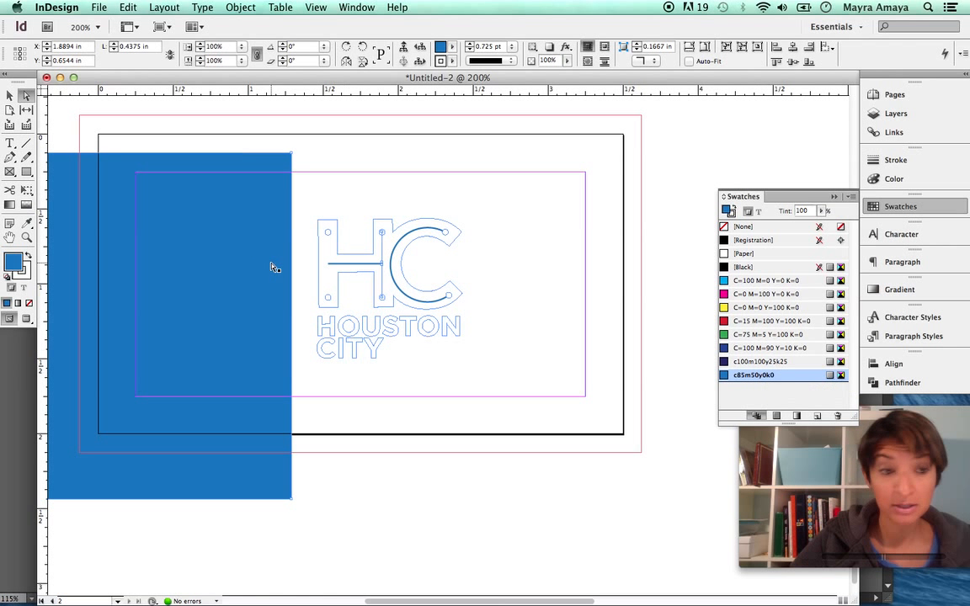
{"action": "left_click", "coordinate": [27, 257]}
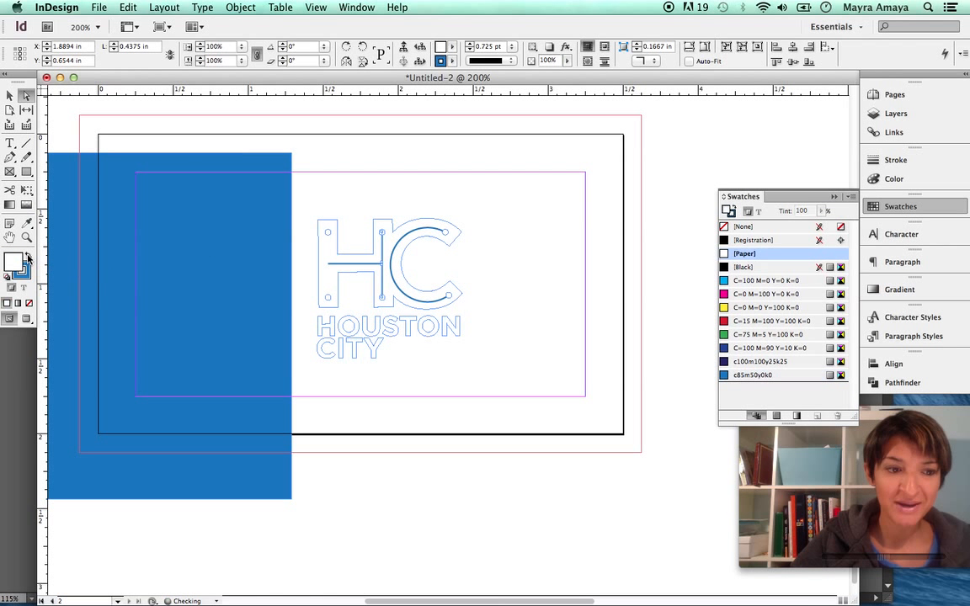
{"action": "left_click", "coordinate": [28, 303]}
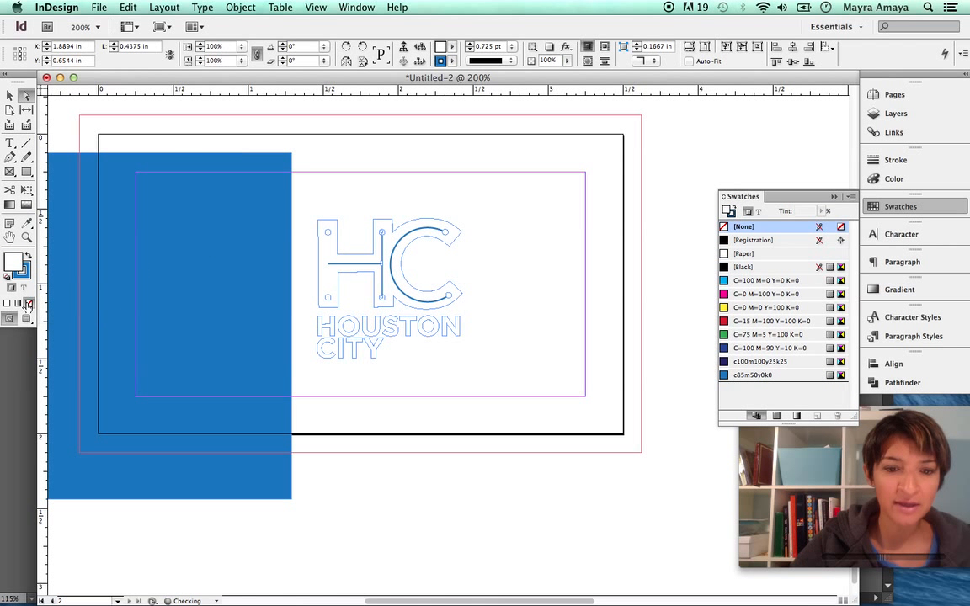
{"action": "left_click", "coordinate": [329, 274]}
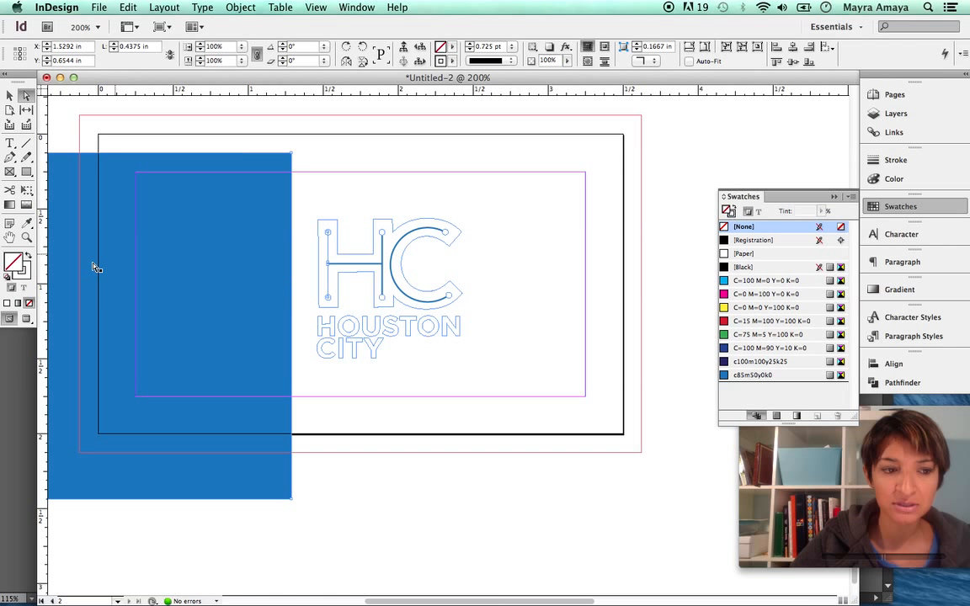
{"action": "left_click", "coordinate": [23, 274]}
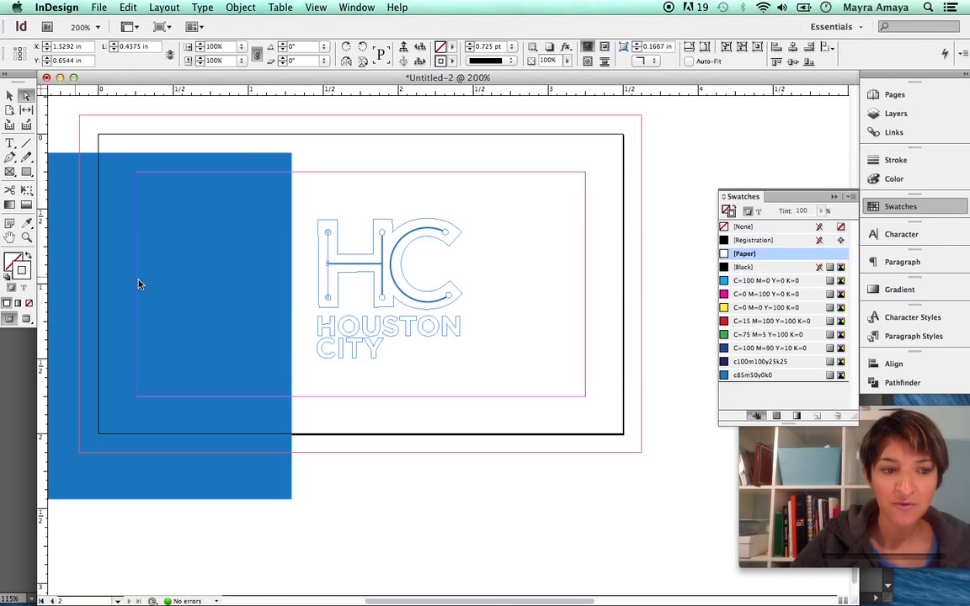
{"action": "left_click", "coordinate": [751, 376]}
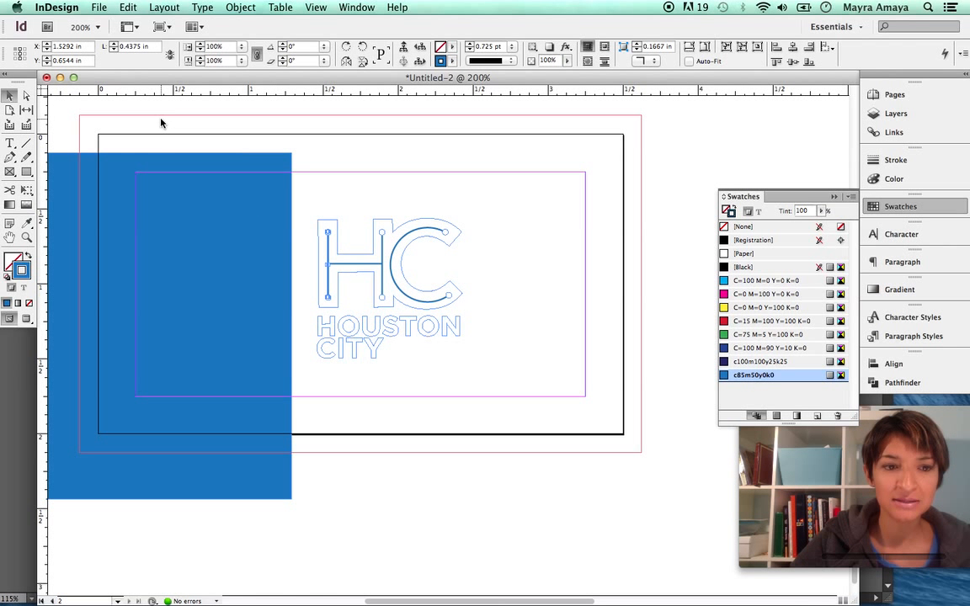
Move the blue rectangle back behind the logo to about X -0.181 in, Y -0.126 in, covering the page and bleed, and deselect it
{"action": "left_click_drag", "start_coordinate": [149, 212], "coordinate": [497, 175]}
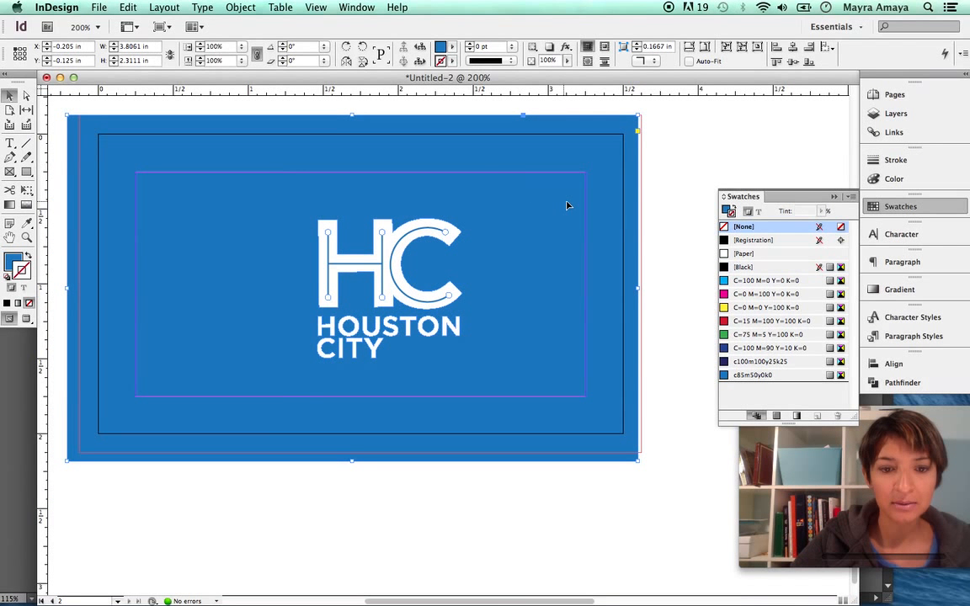
{"action": "left_click", "coordinate": [665, 180]}
{"action": "left_click_drag", "start_coordinate": [495, 350], "coordinate": [502, 351]}
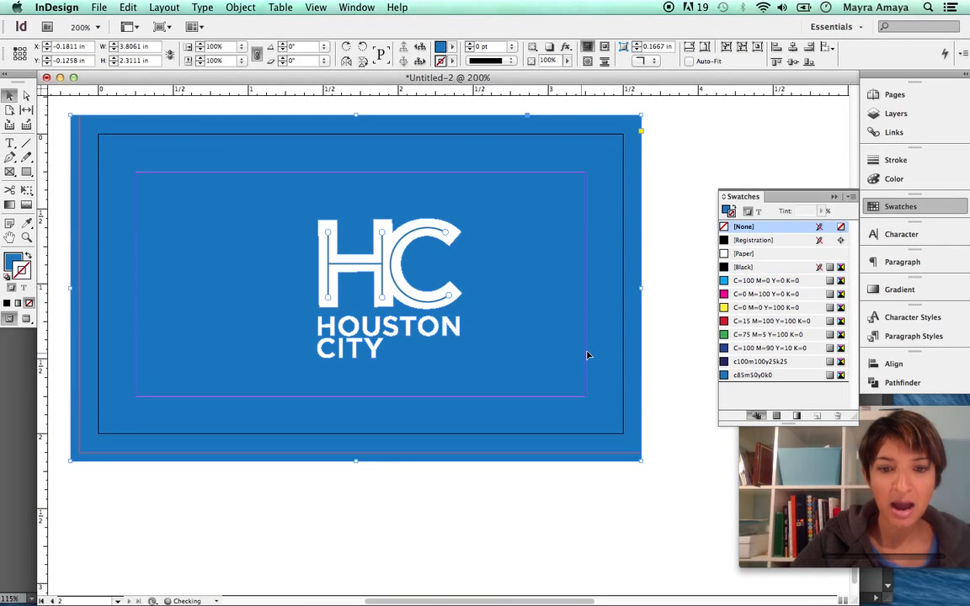
{"action": "left_click", "coordinate": [658, 351]}
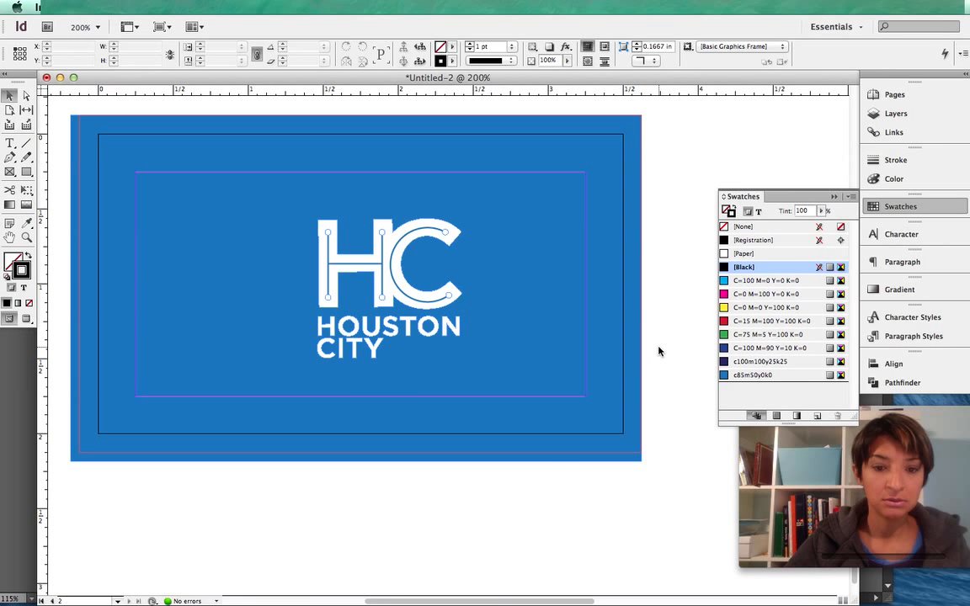
Preview both sides of the business card in full-screen presentation mode and return to the layout
{"action": "key", "text": "shift+w"}
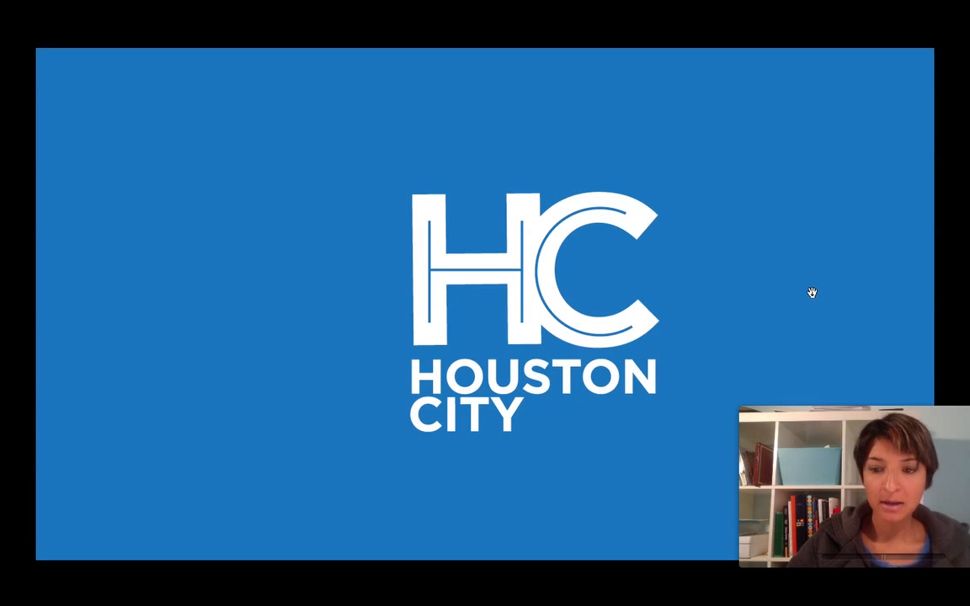
{"action": "key", "text": "Right"}
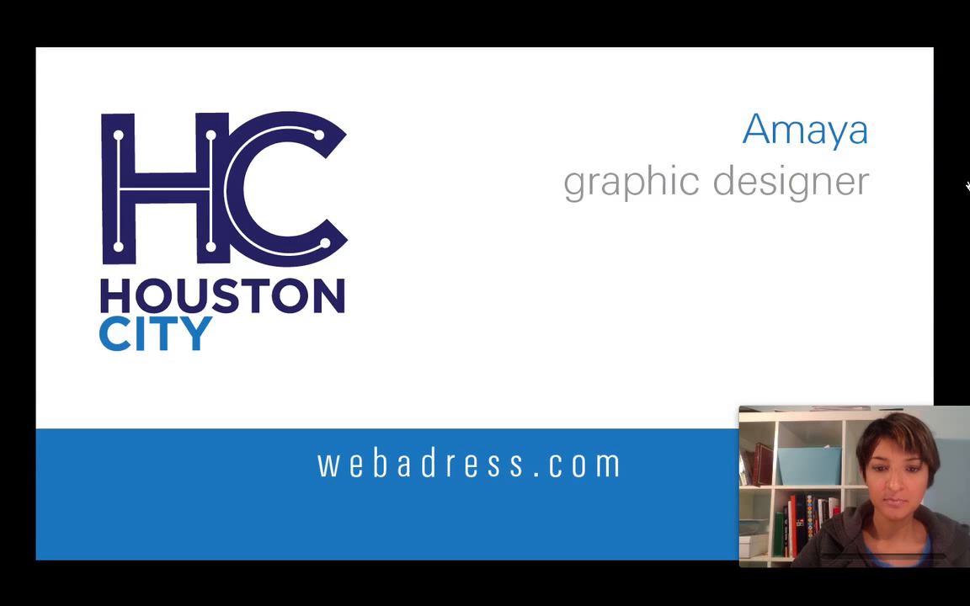
{"action": "key", "text": "Right"}
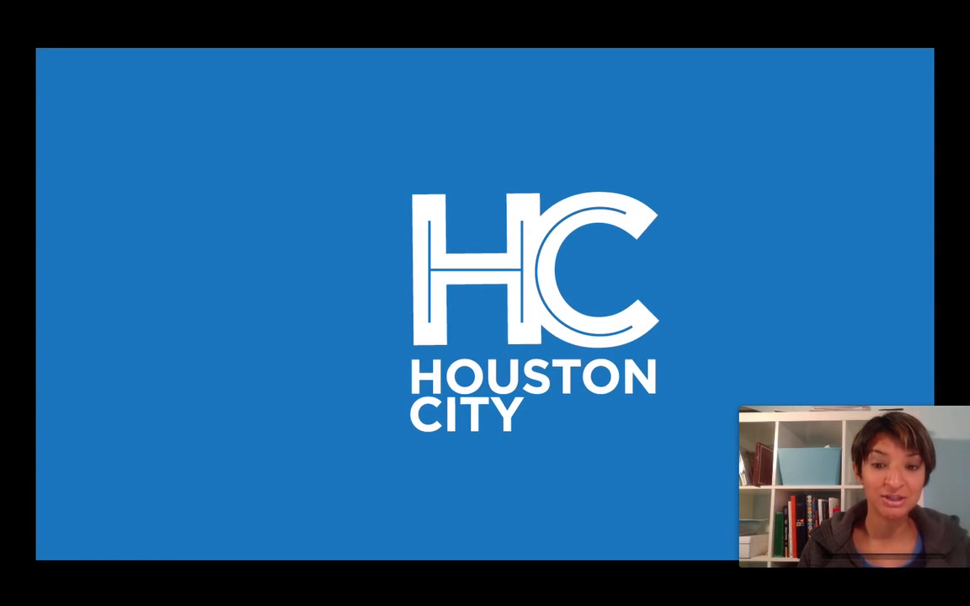
{"action": "key", "text": "Escape"}
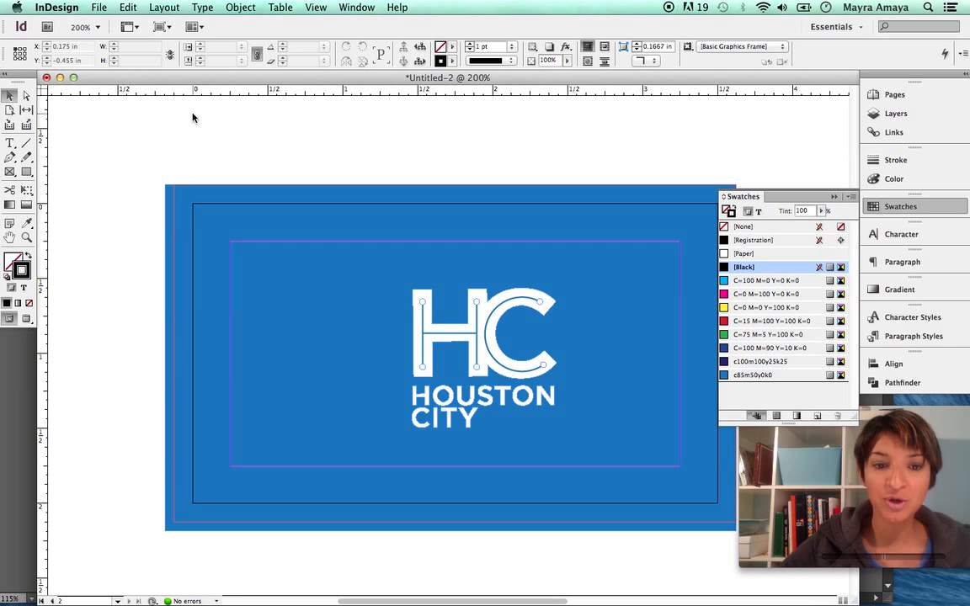
Start exporting the business card to the Desktop as Untitled-2 in Adobe PDF (Print) format
{"action": "left_click", "coordinate": [98, 7]}
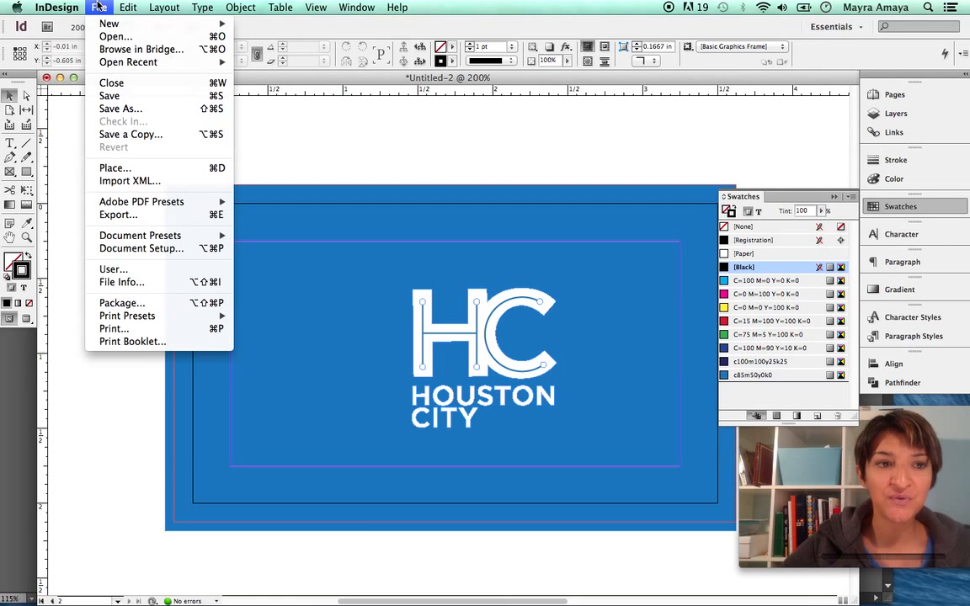
{"action": "left_click", "coordinate": [123, 218]}
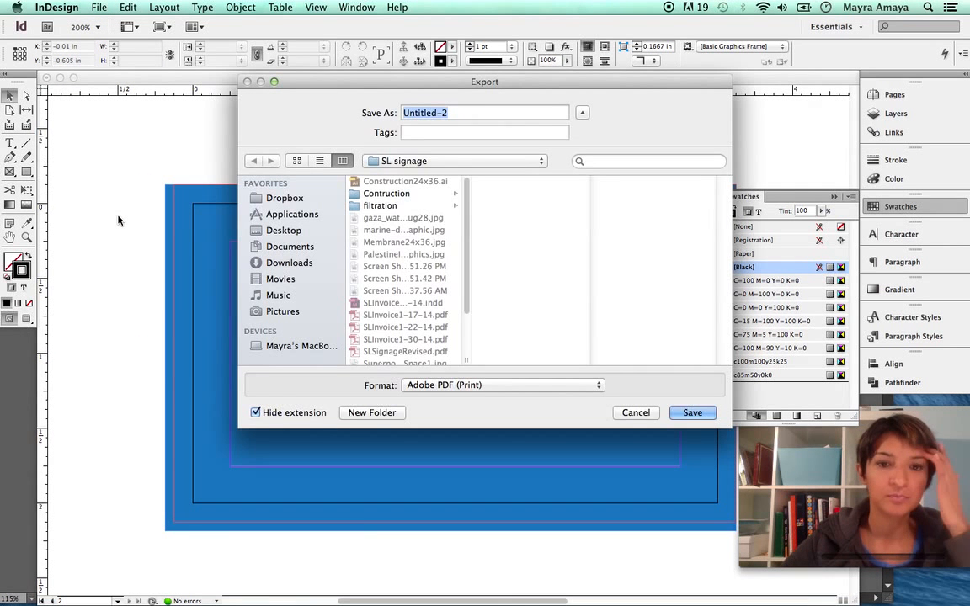
{"action": "left_click", "coordinate": [289, 233]}
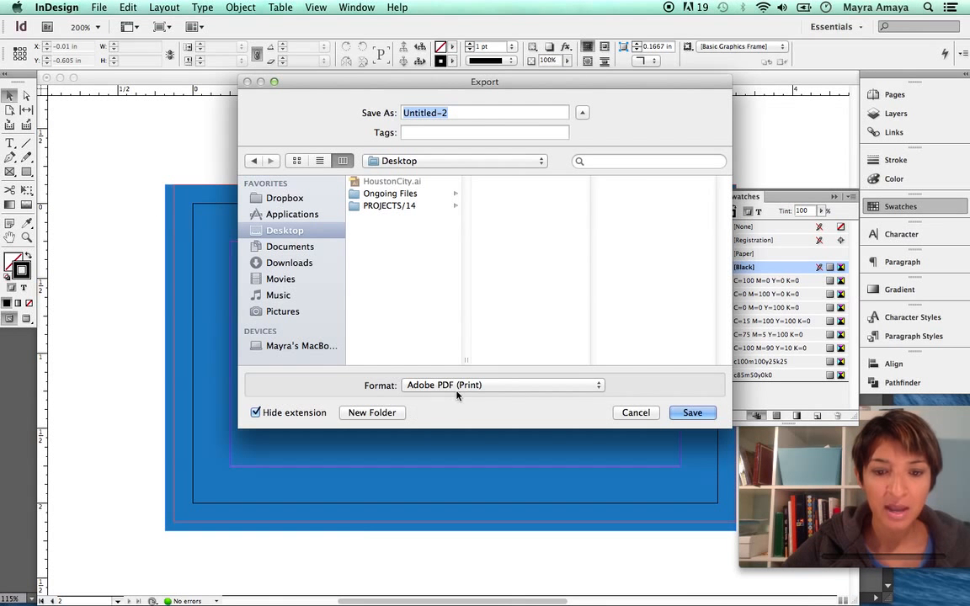
{"action": "left_click", "coordinate": [433, 387]}
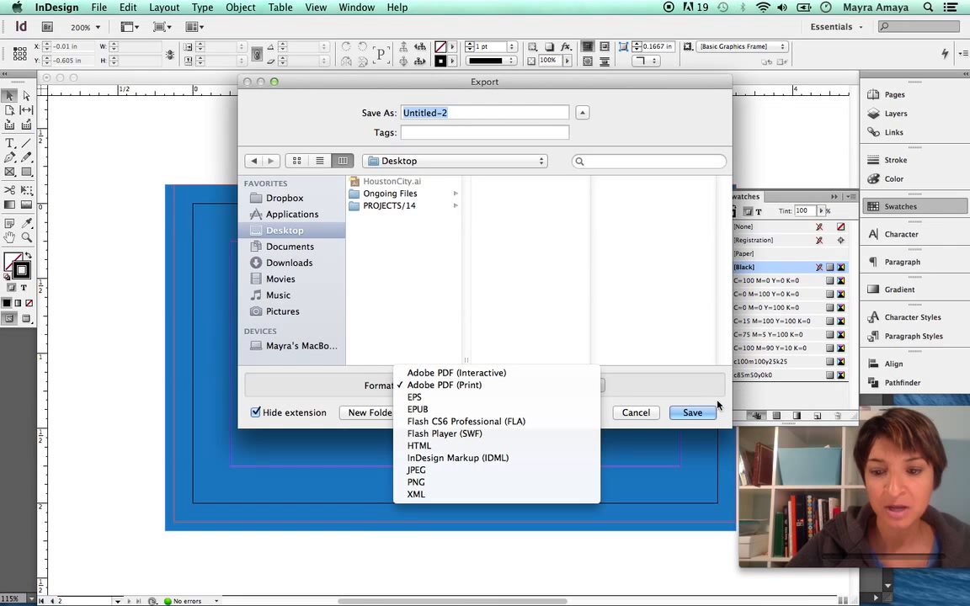
{"action": "left_click", "coordinate": [684, 396]}
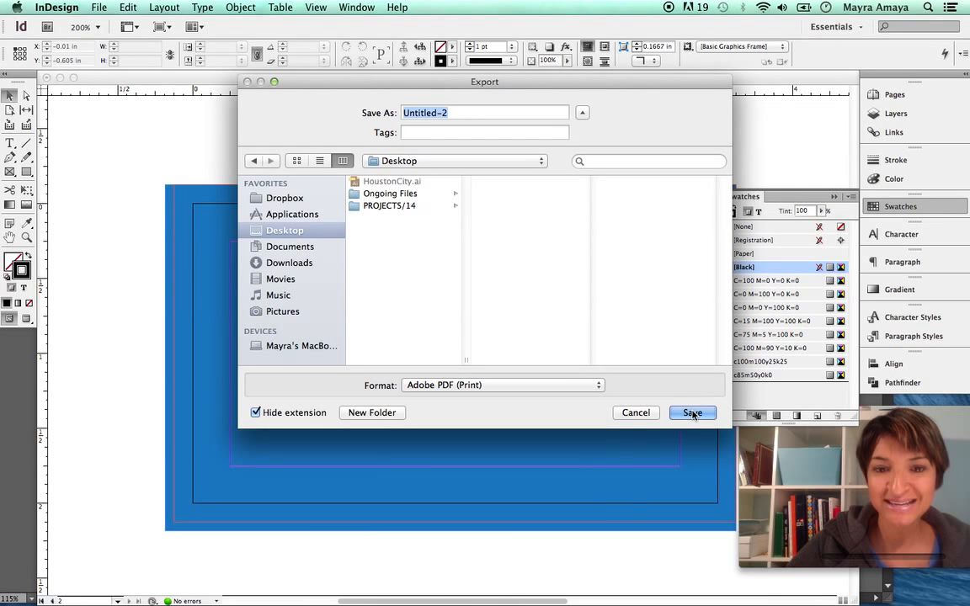
{"action": "left_click", "coordinate": [692, 412]}
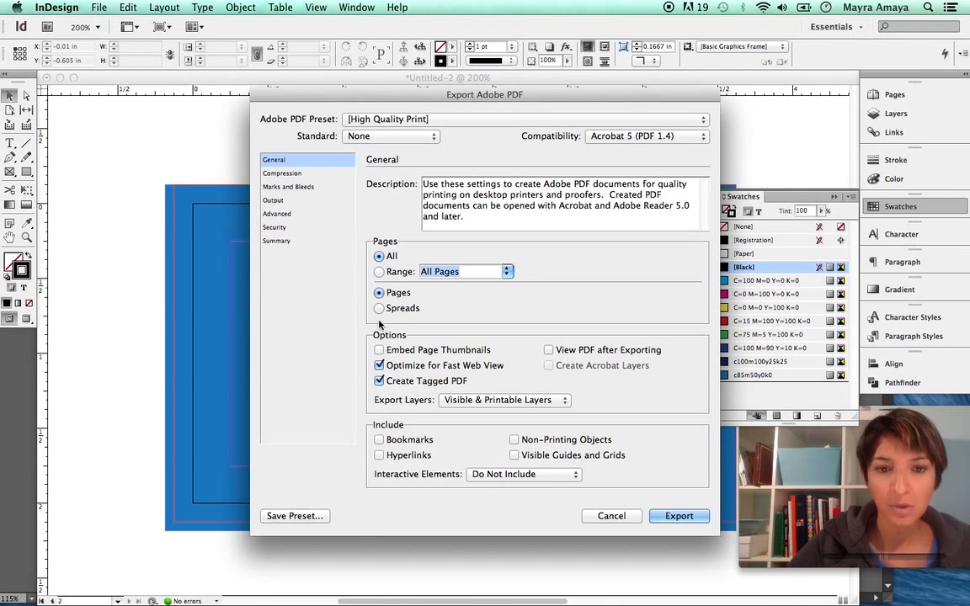
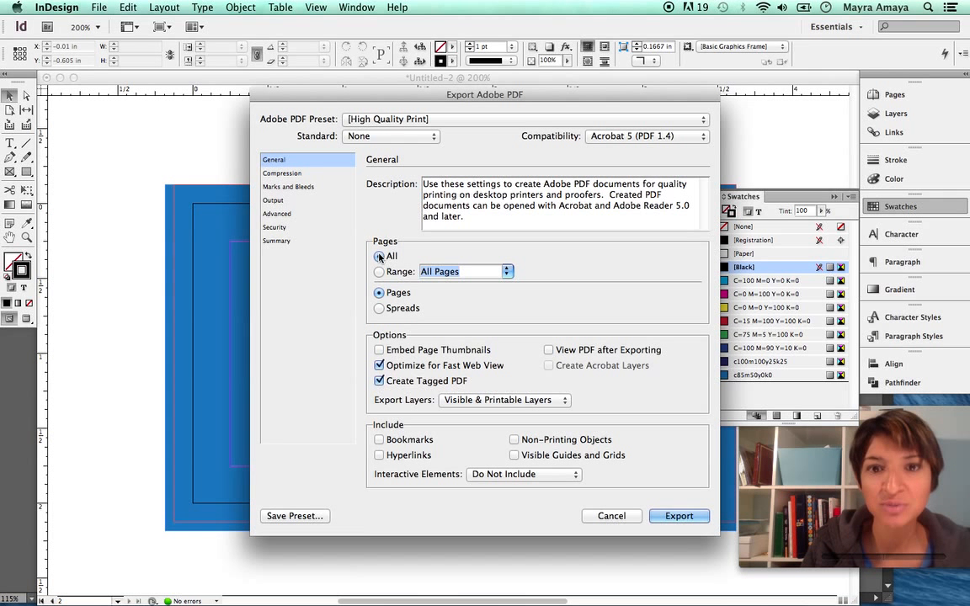
Export all pages as a PDF with crop marks, page information and the document bleed settings, and minimize the document window
{"action": "left_click", "coordinate": [379, 256]}
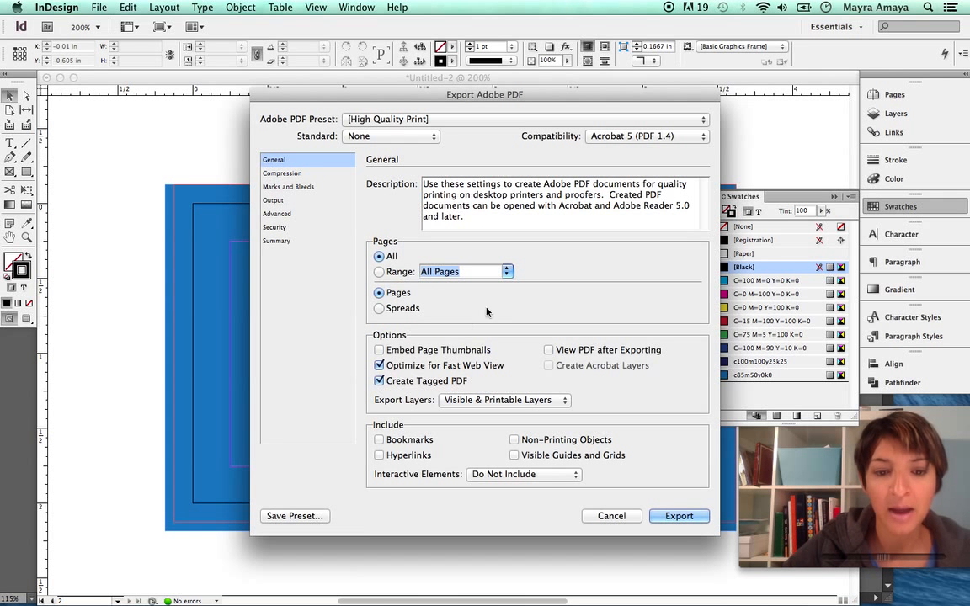
{"action": "left_click", "coordinate": [276, 188]}
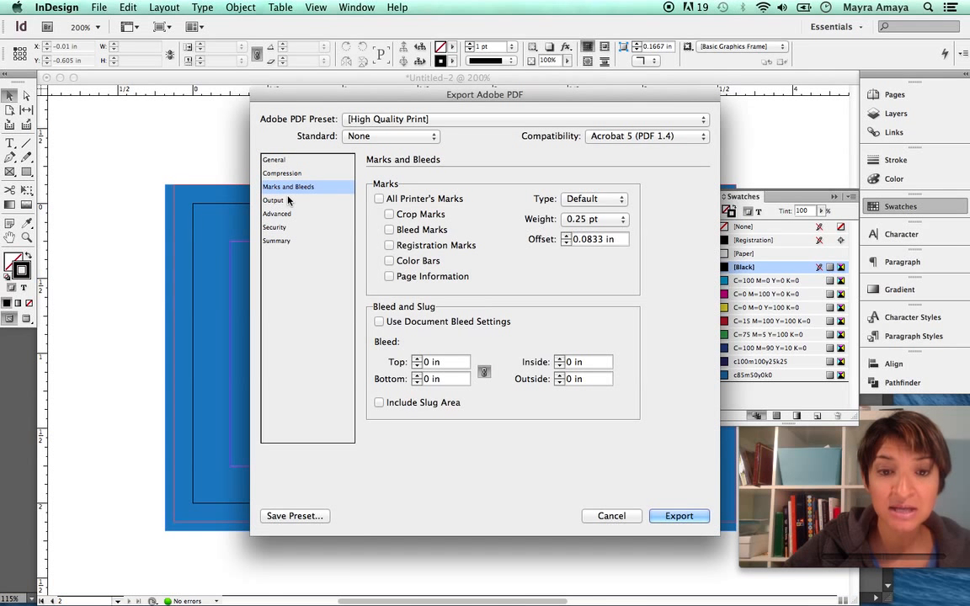
{"action": "left_click", "coordinate": [389, 214]}
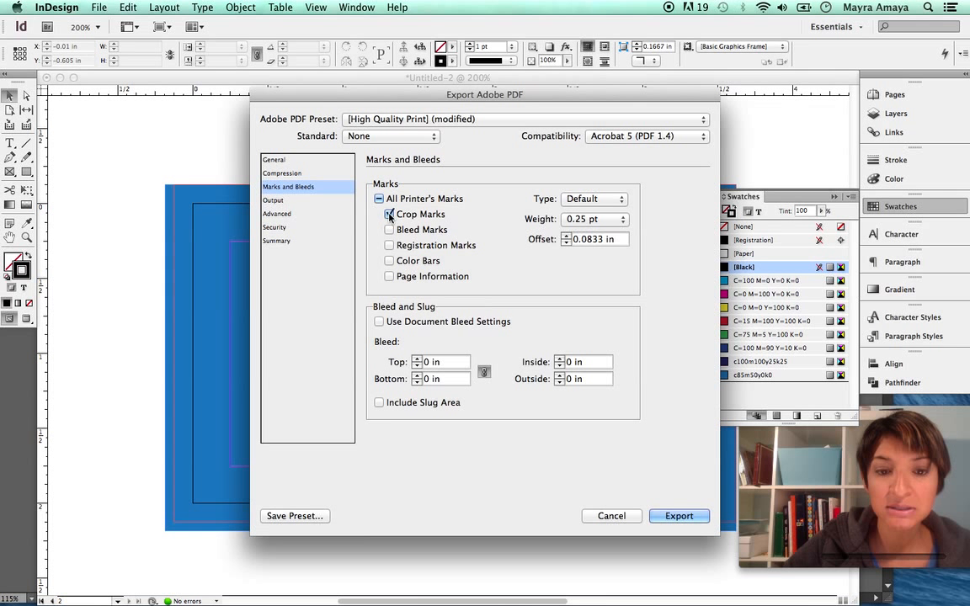
{"action": "left_click", "coordinate": [389, 277]}
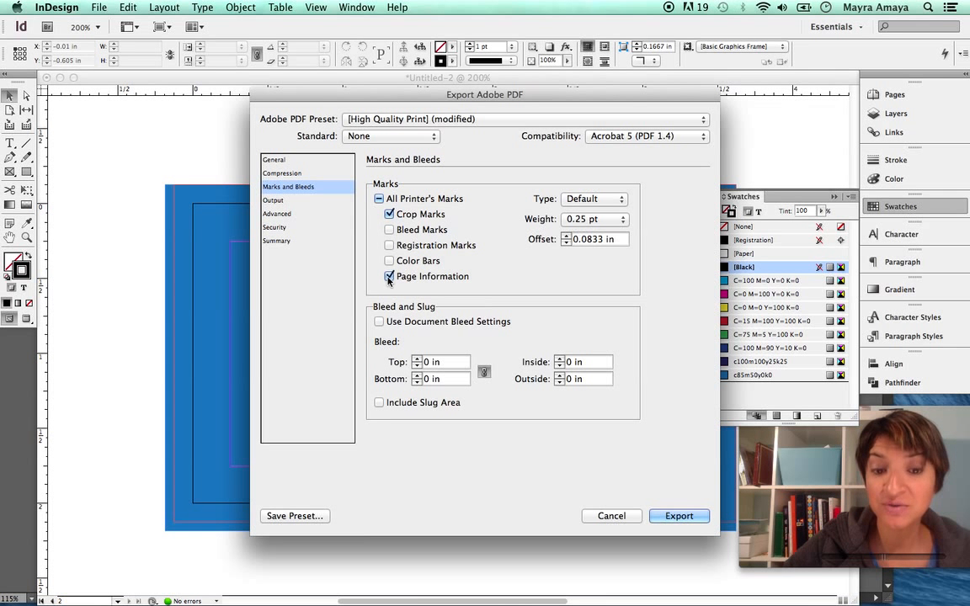
{"action": "left_click", "coordinate": [379, 323]}
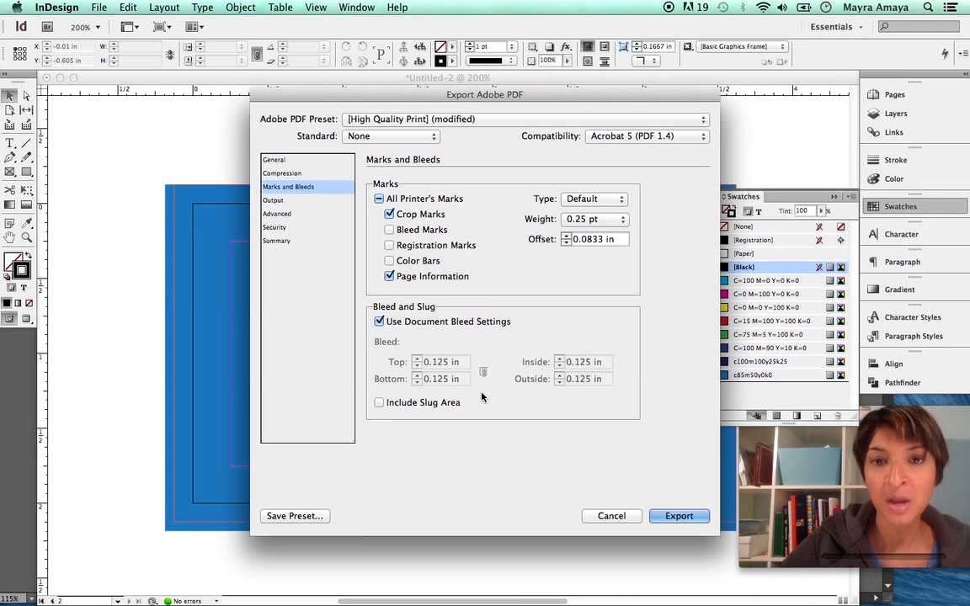
{"action": "left_click", "coordinate": [676, 516]}
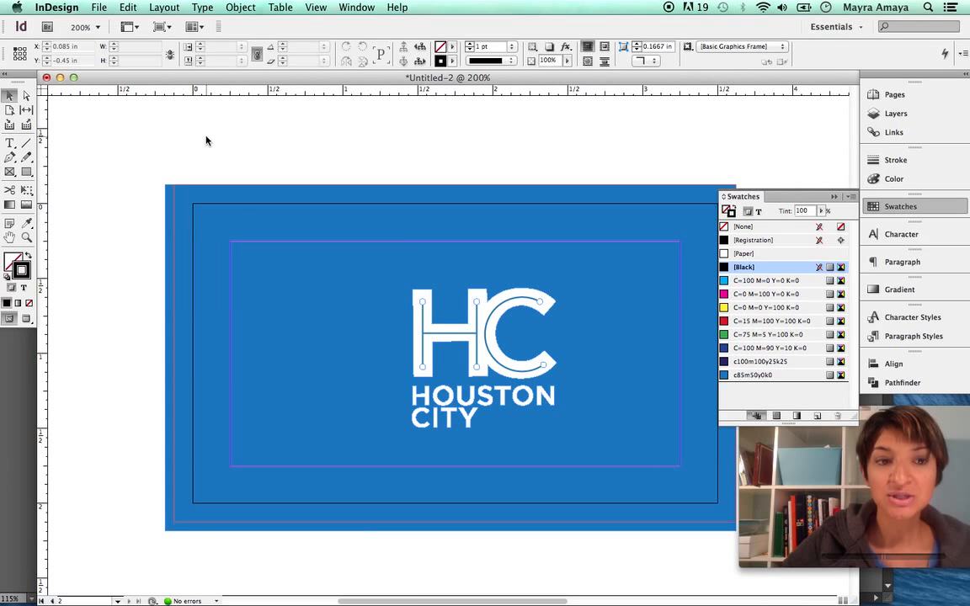
{"action": "left_click", "coordinate": [60, 77]}
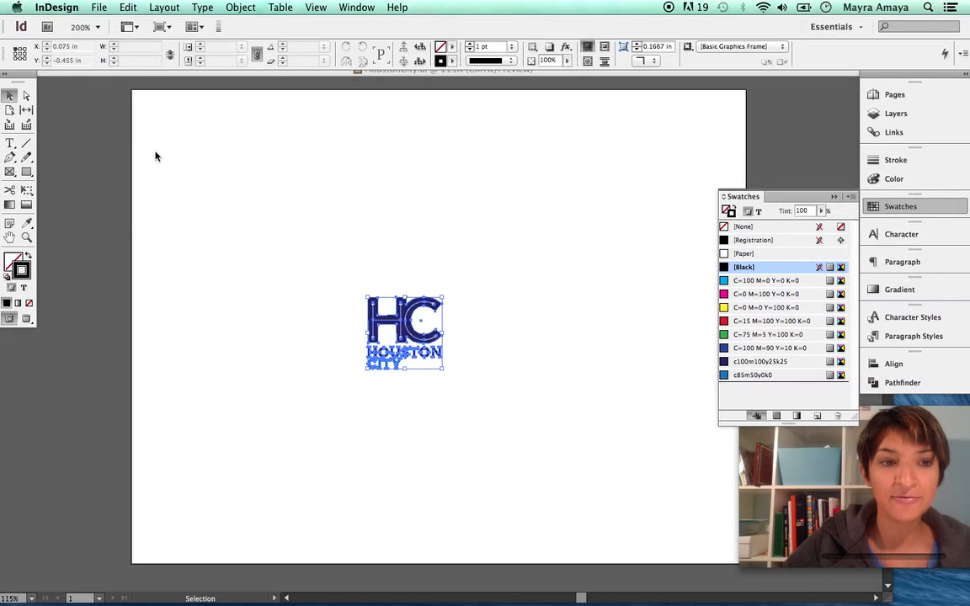